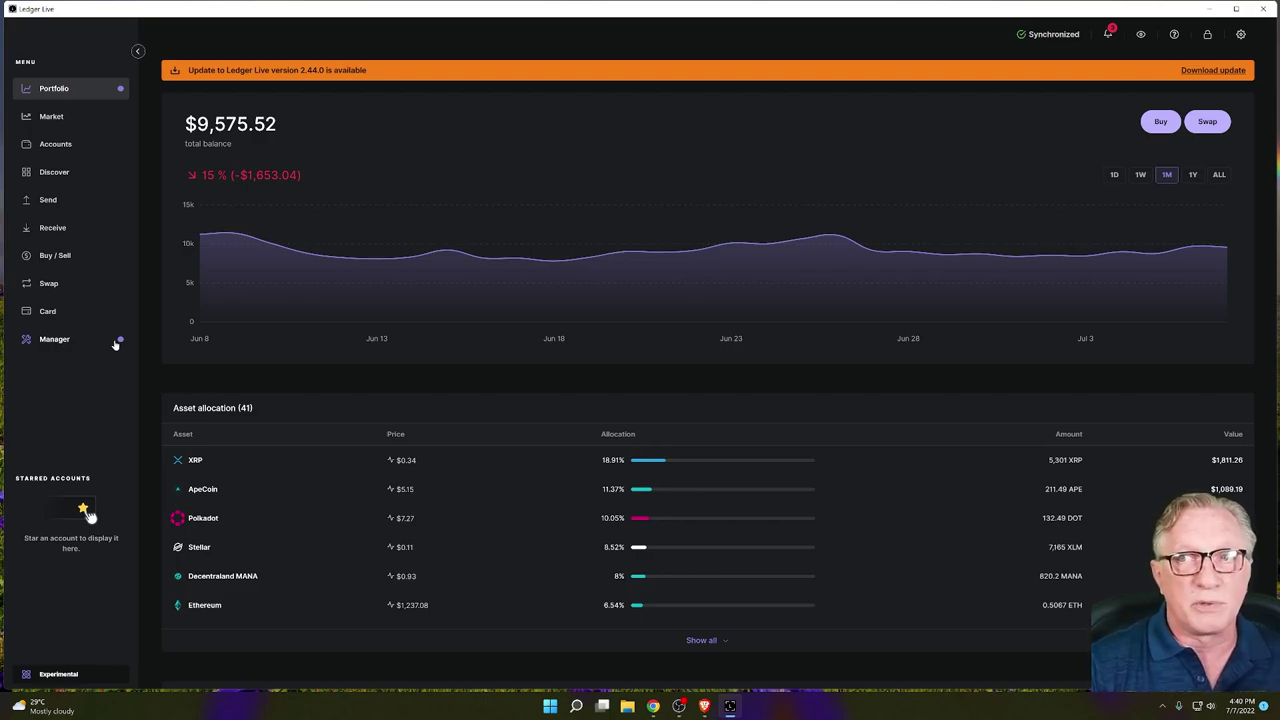
# Download the Ledger Live 2.44.0 update from the orange banner and install it
pyautogui.click(1213, 73)
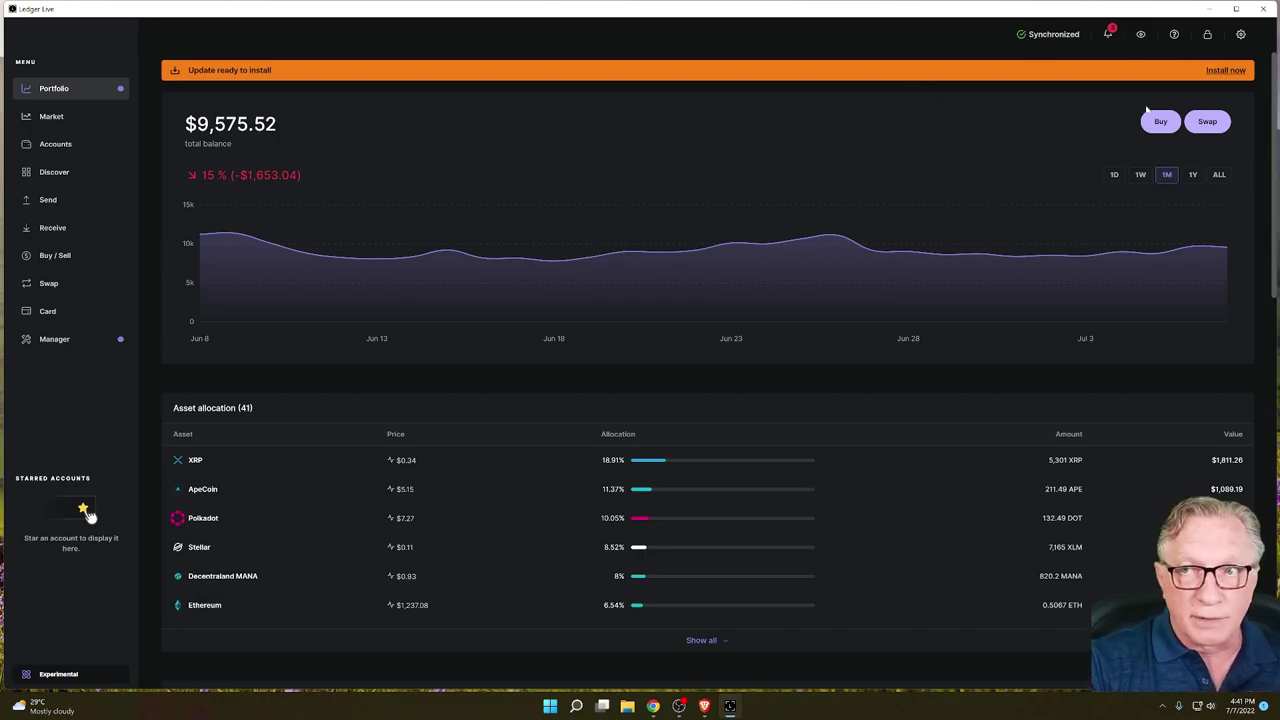
pyautogui.click(1225, 72)
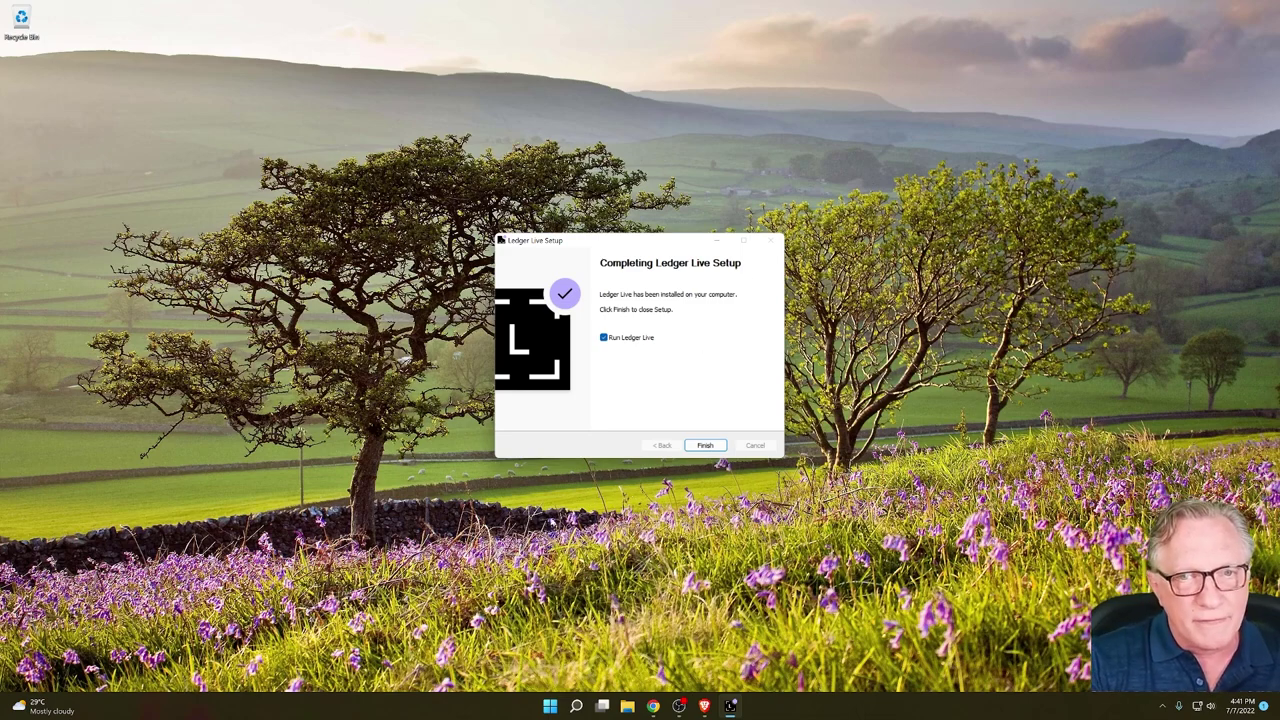
# Switch to Brave and open the Ledger Live app page on ledger.com
pyautogui.moveTo(731, 706)
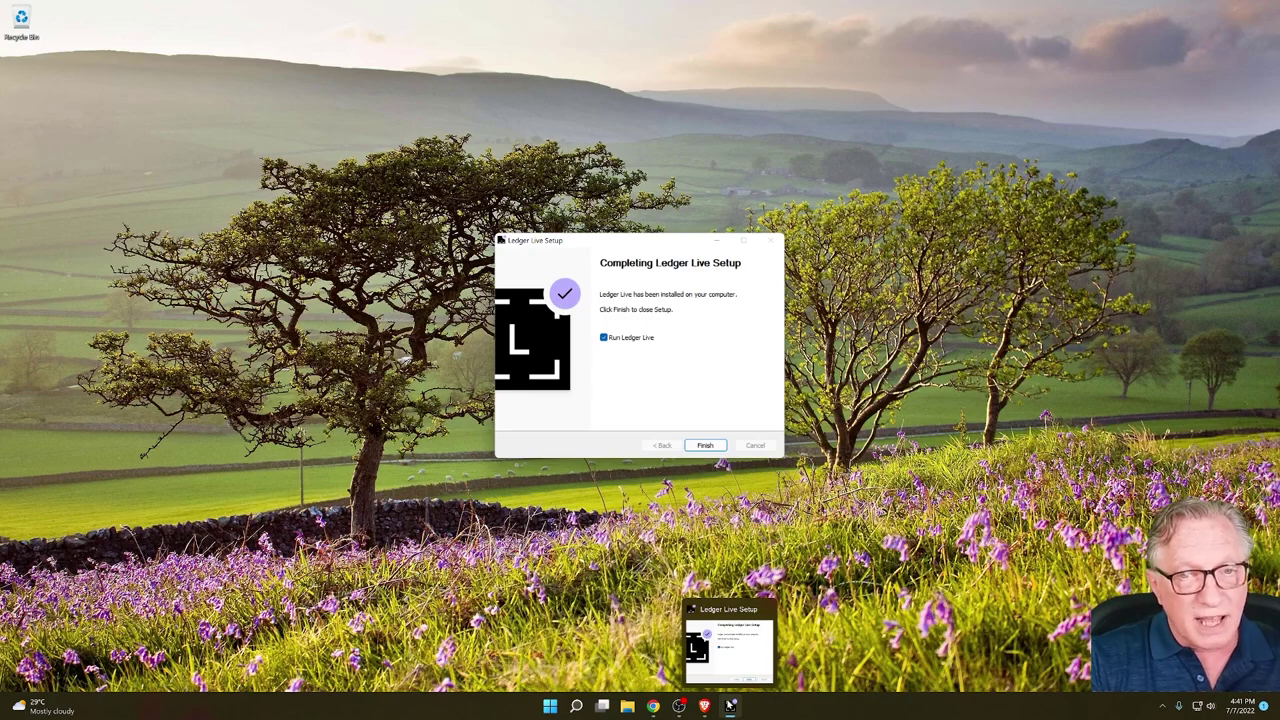
pyautogui.click(704, 707)
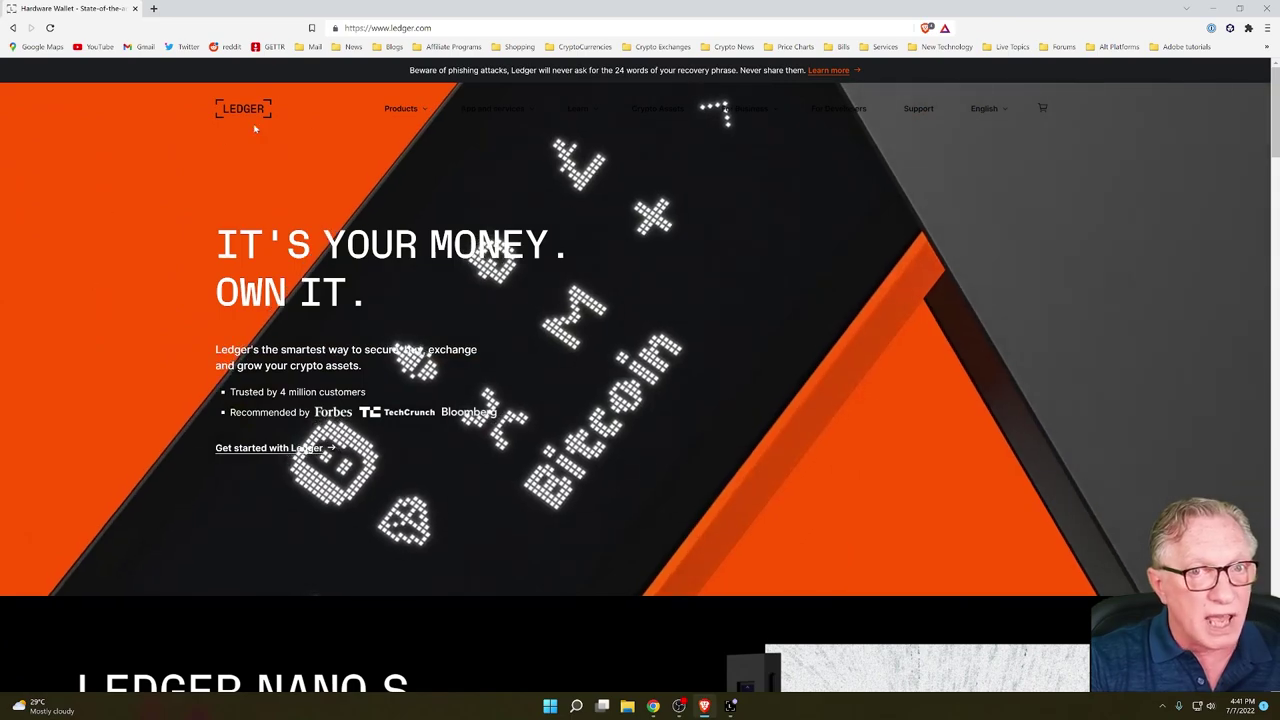
pyautogui.moveTo(510, 110)
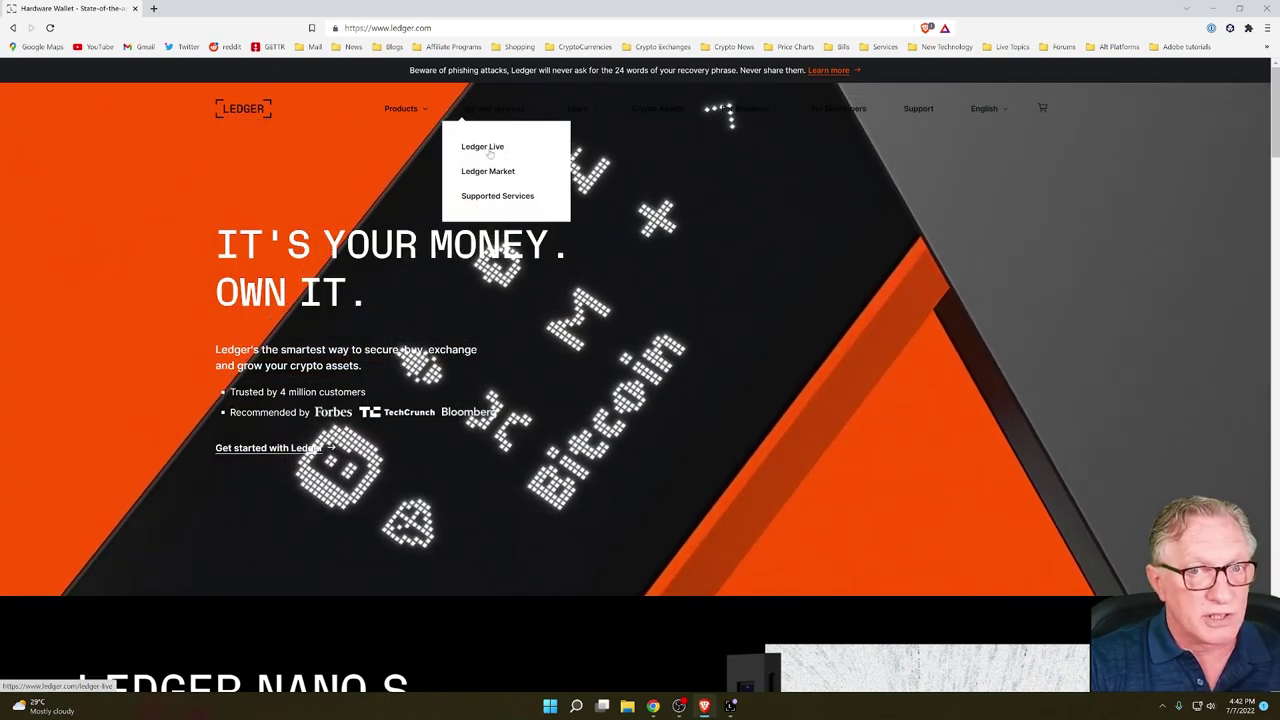
pyautogui.click(488, 148)
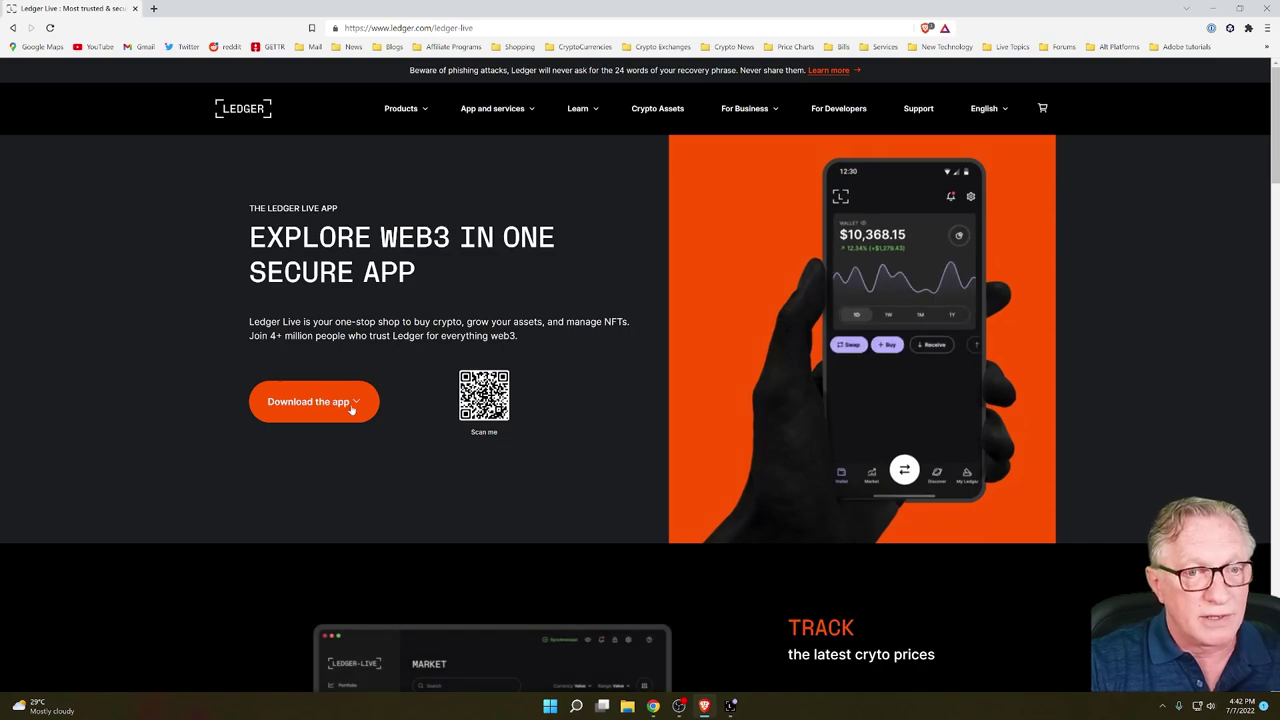
# Download and save the Windows Ledger Live installer, then show it in the Downloads folder
pyautogui.click(351, 405)
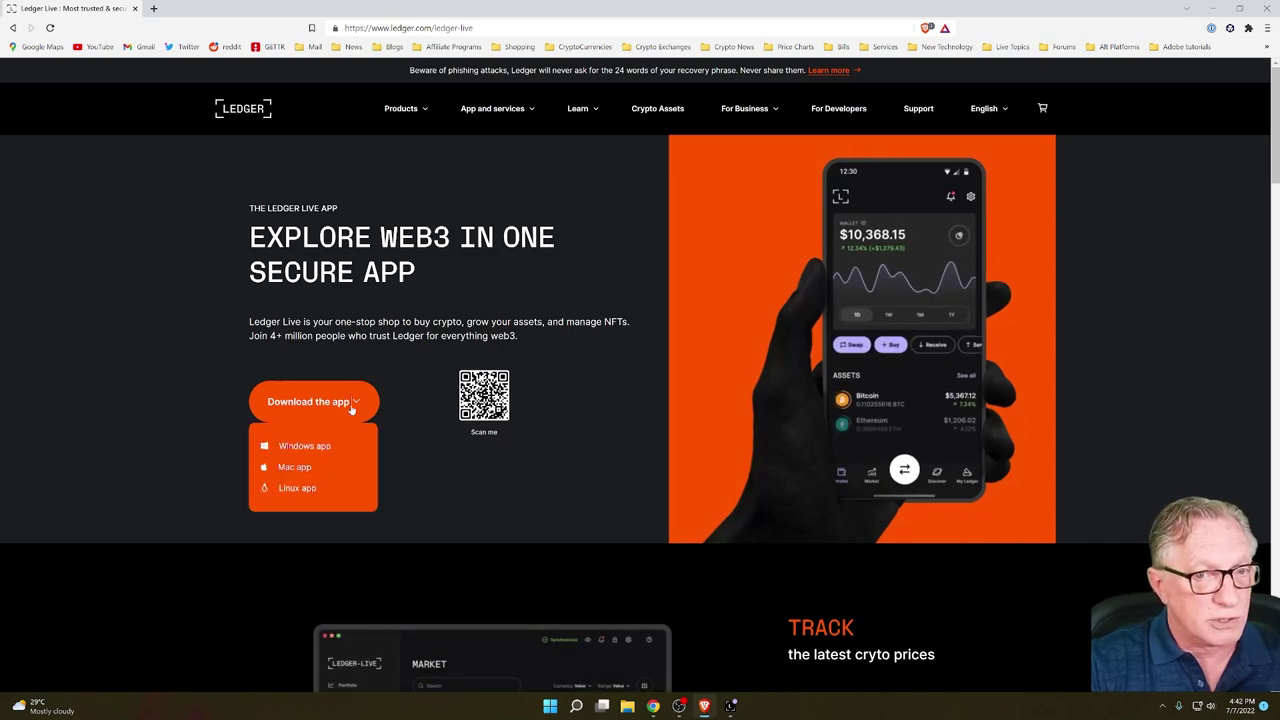
pyautogui.click(306, 447)
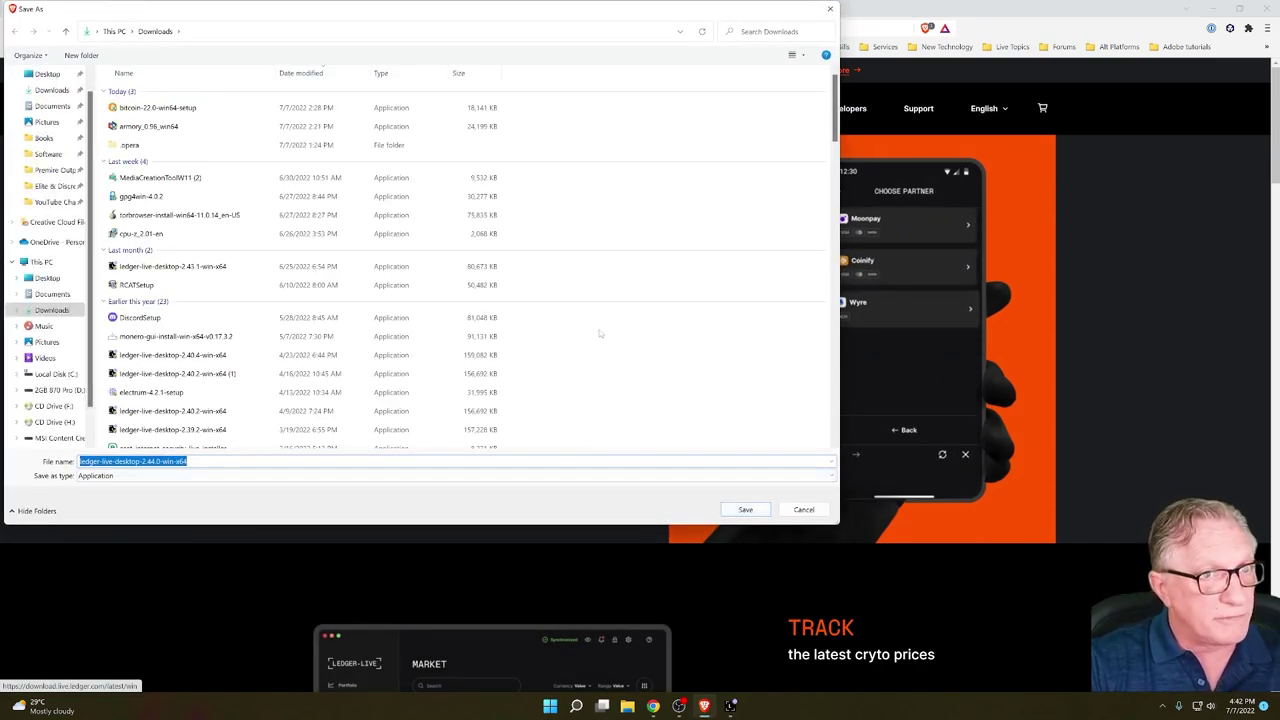
pyautogui.click(746, 511)
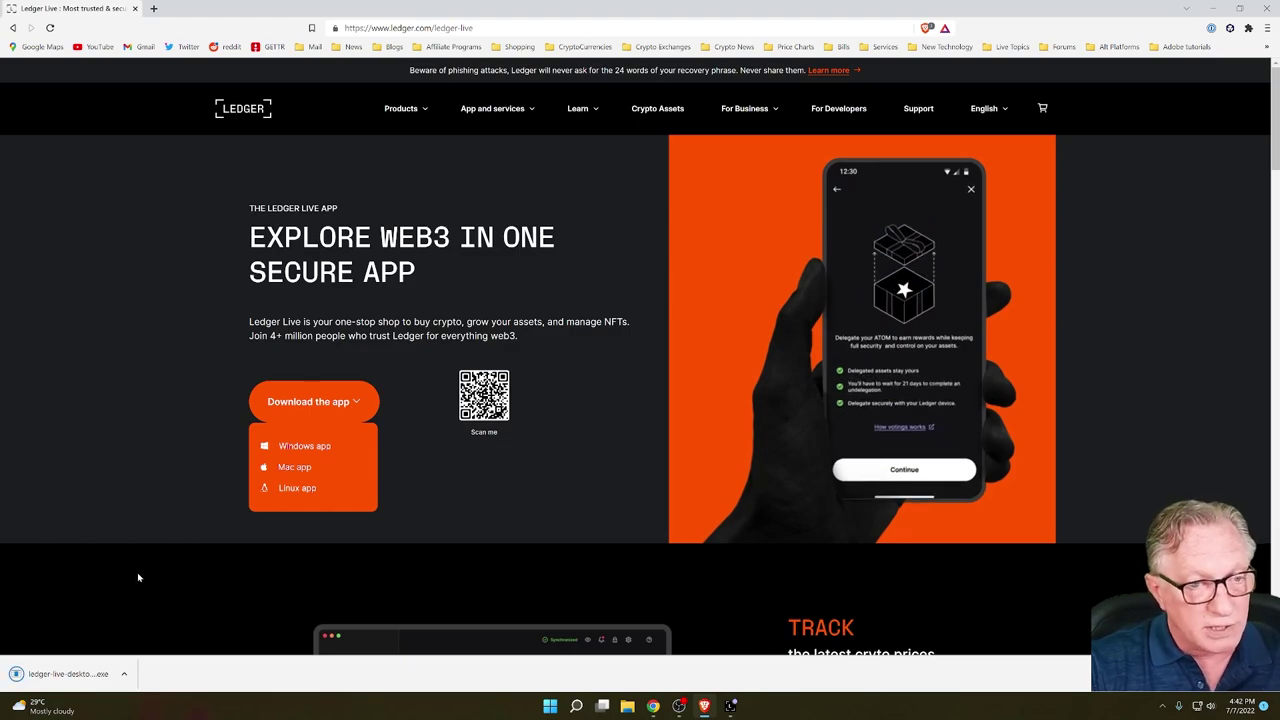
pyautogui.click(124, 674)
pyautogui.click(160, 627)
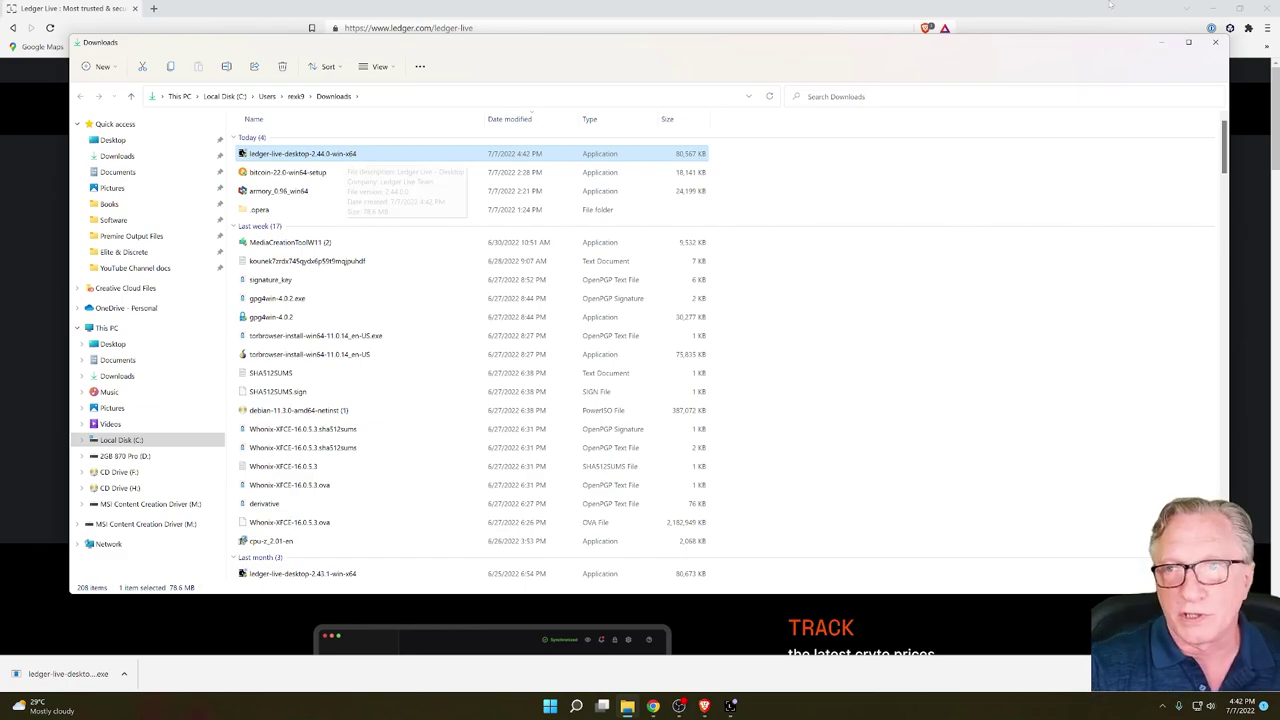
# Minimize the Downloads window and finish Ledger Live setup with Run Ledger Live checked
pyautogui.click(1159, 43)
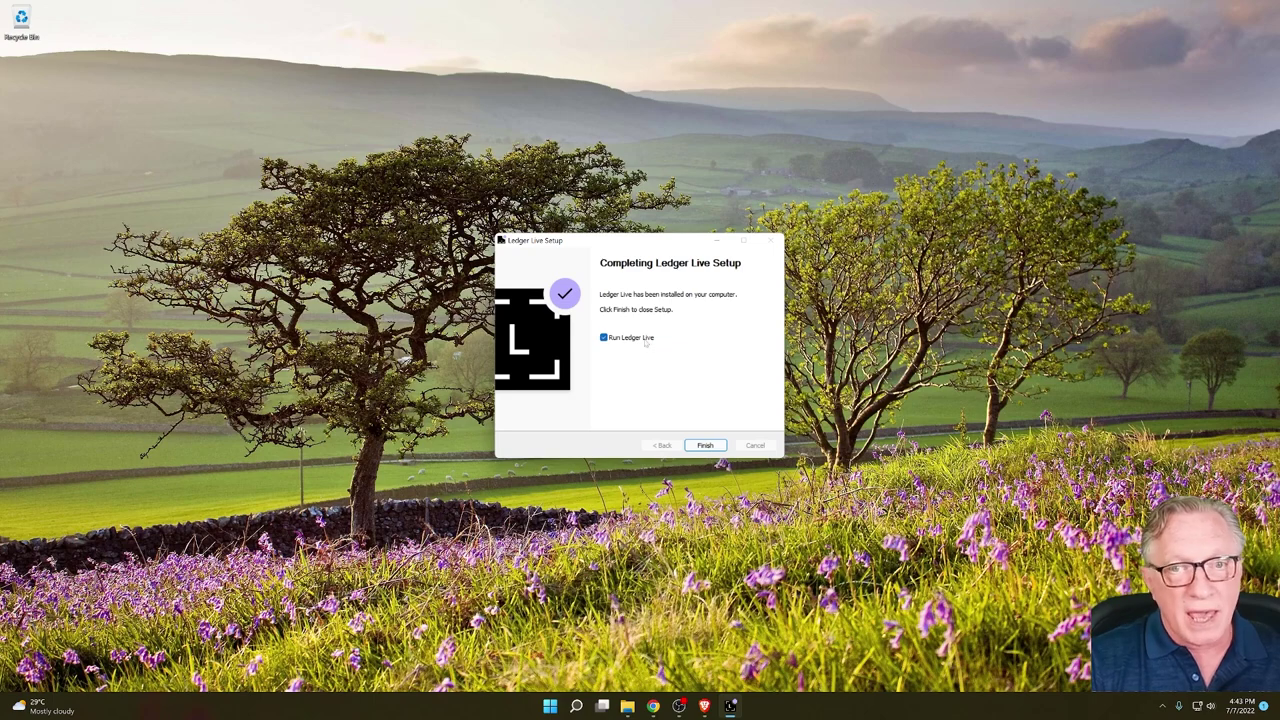
pyautogui.click(706, 447)
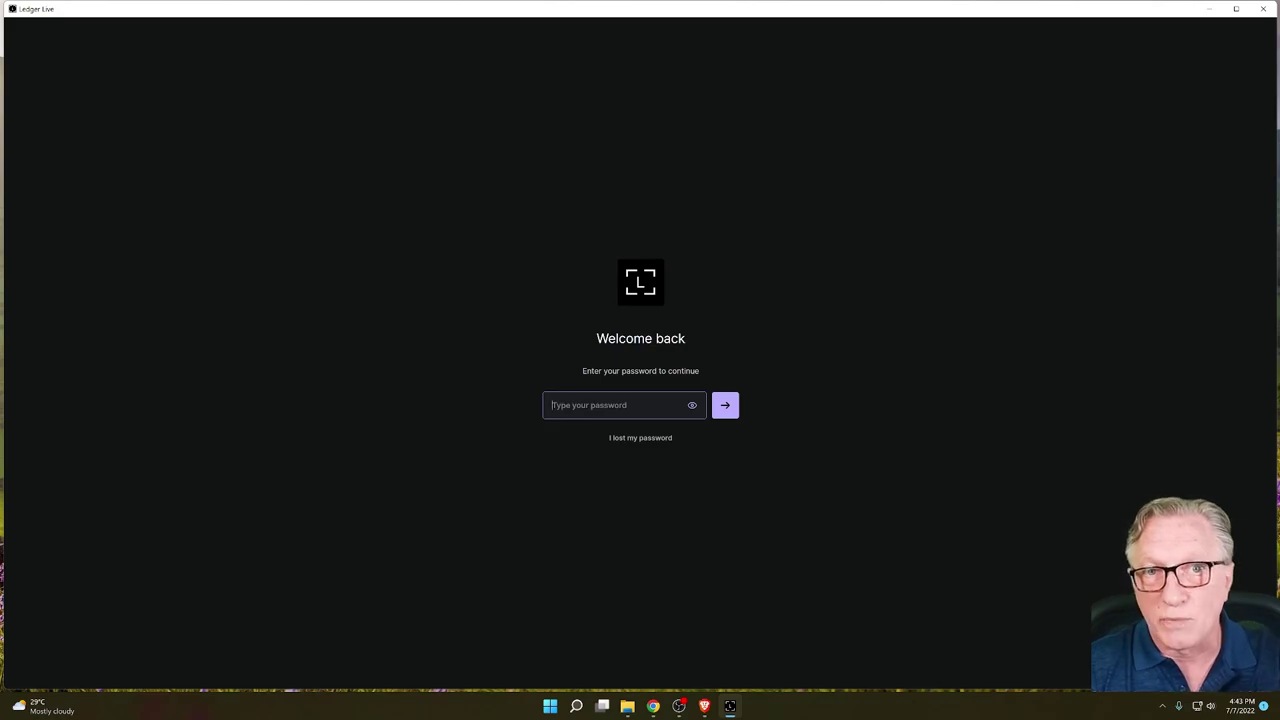
# Paste the app password into the Welcome back field and submit it to unlock Ledger Live
pyautogui.hotkey('ctrl', 'v')
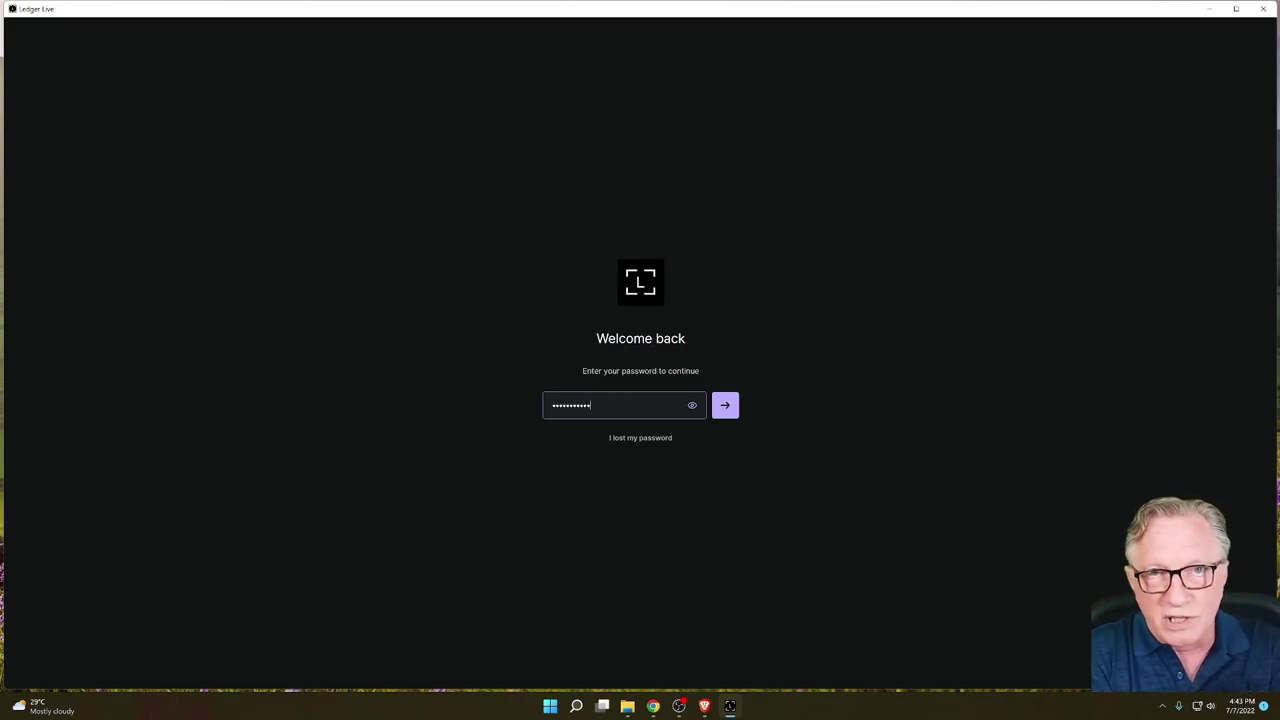
pyautogui.press('Return')
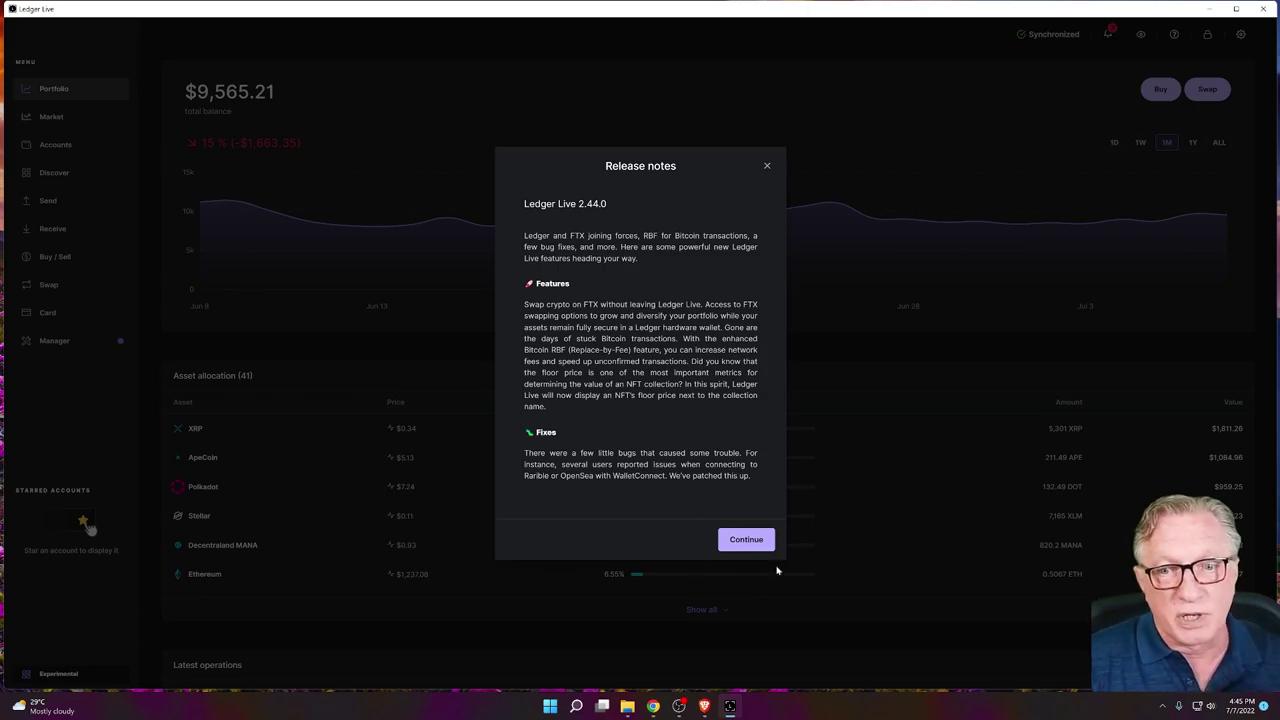
# Close the release notes, confirm version 2.44.0 under Settings > About, then return to Portfolio
pyautogui.click(746, 544)
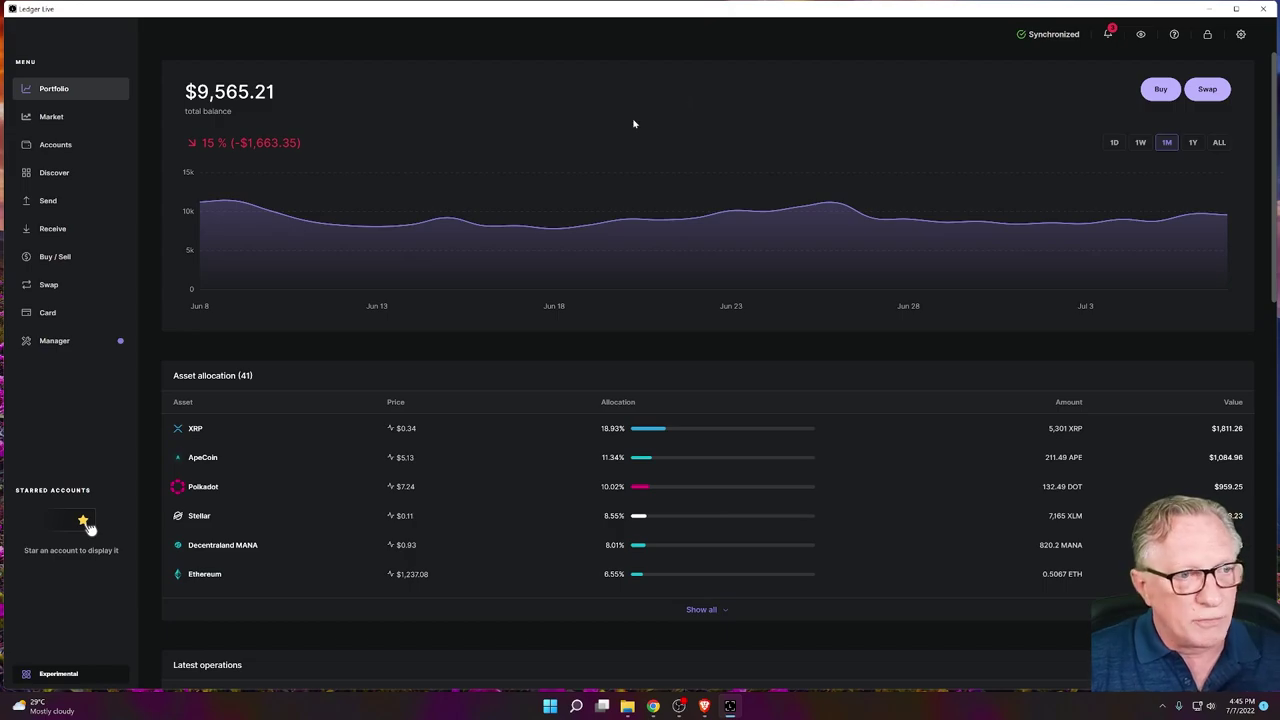
pyautogui.click(1240, 34)
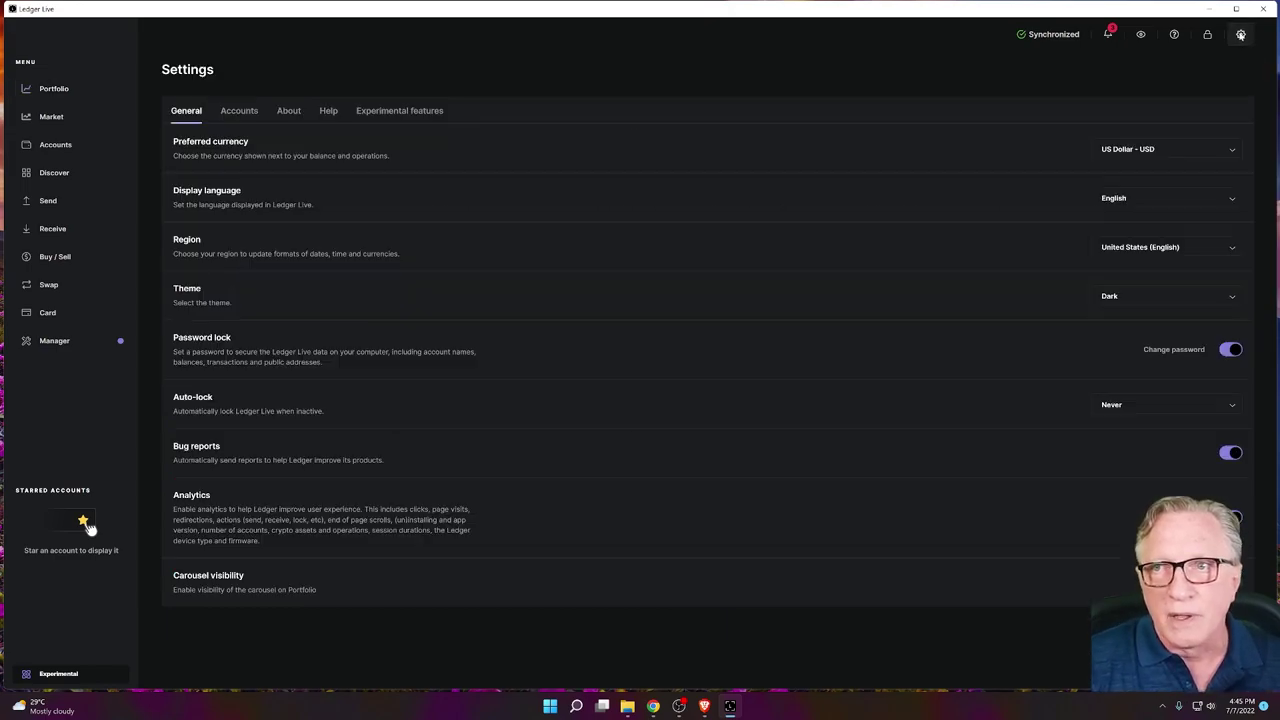
pyautogui.click(289, 113)
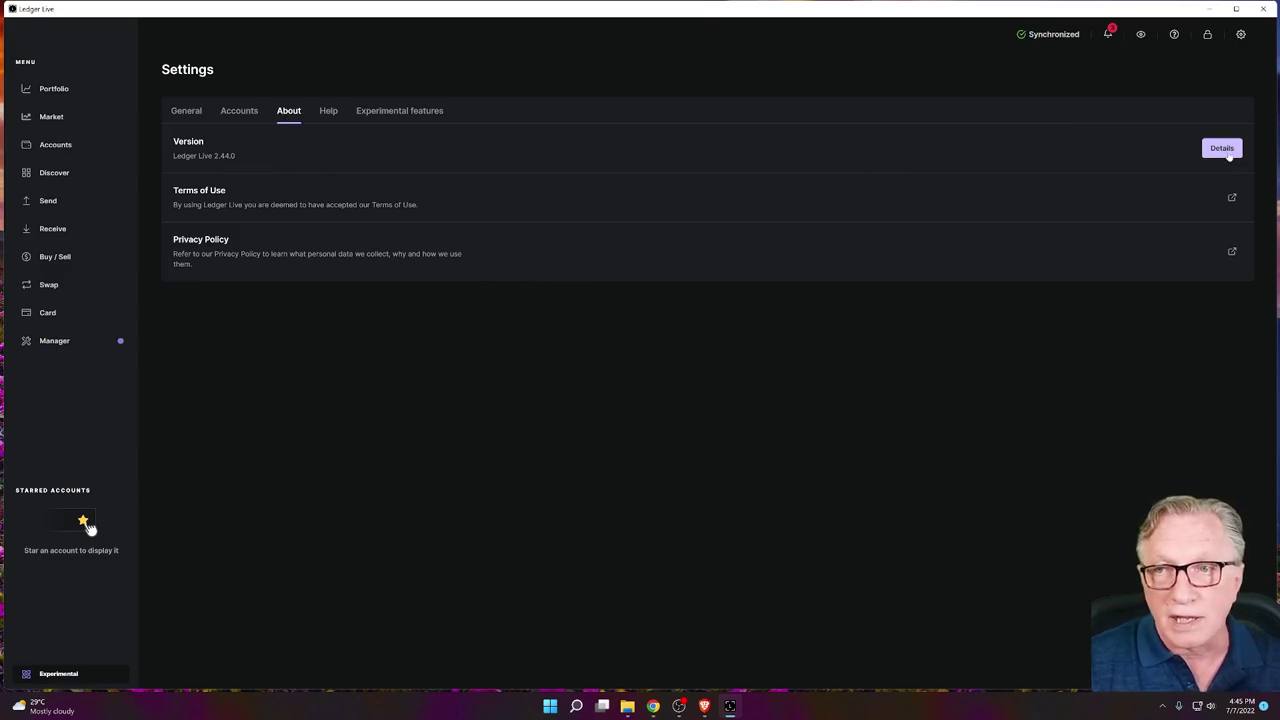
pyautogui.click(1223, 150)
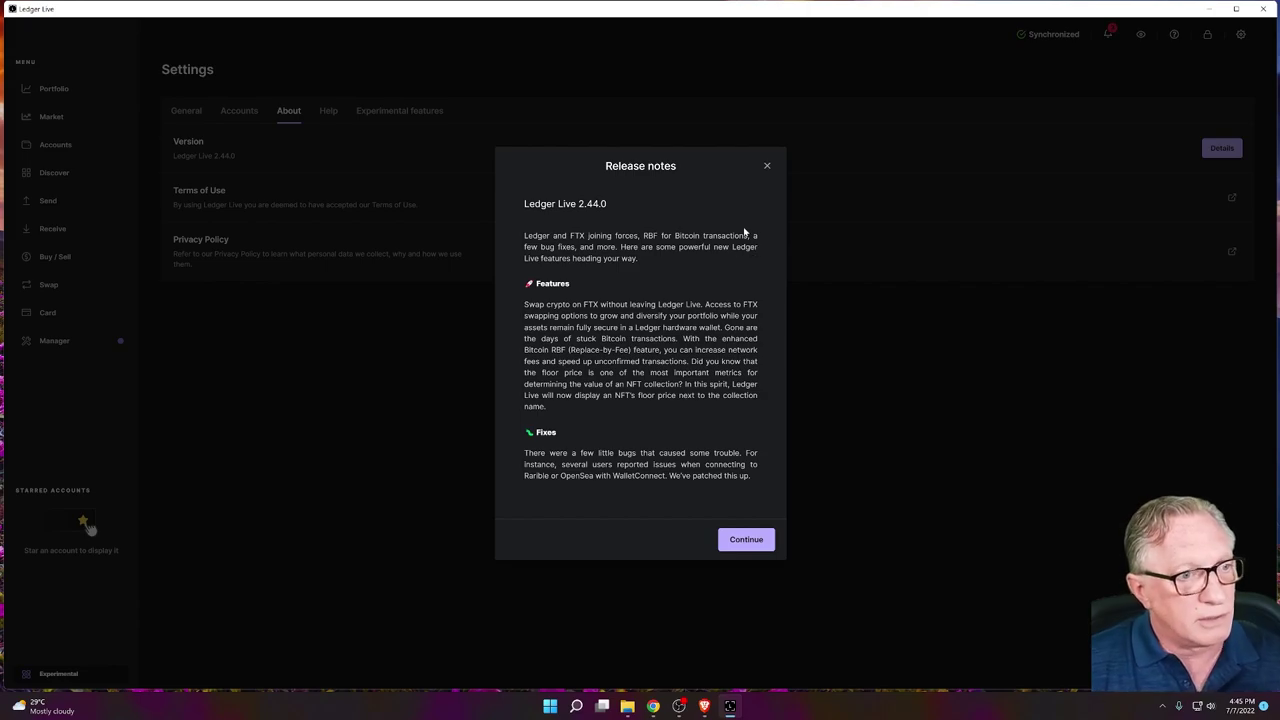
pyautogui.click(745, 540)
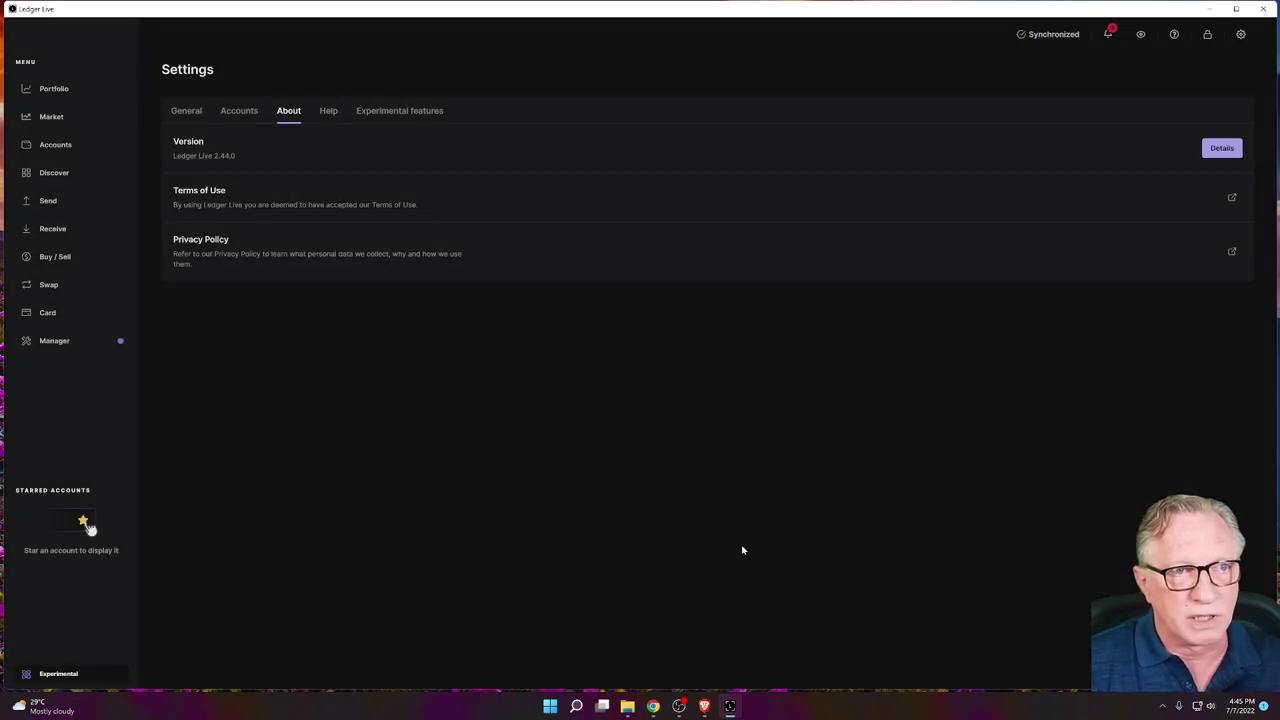
pyautogui.click(52, 90)
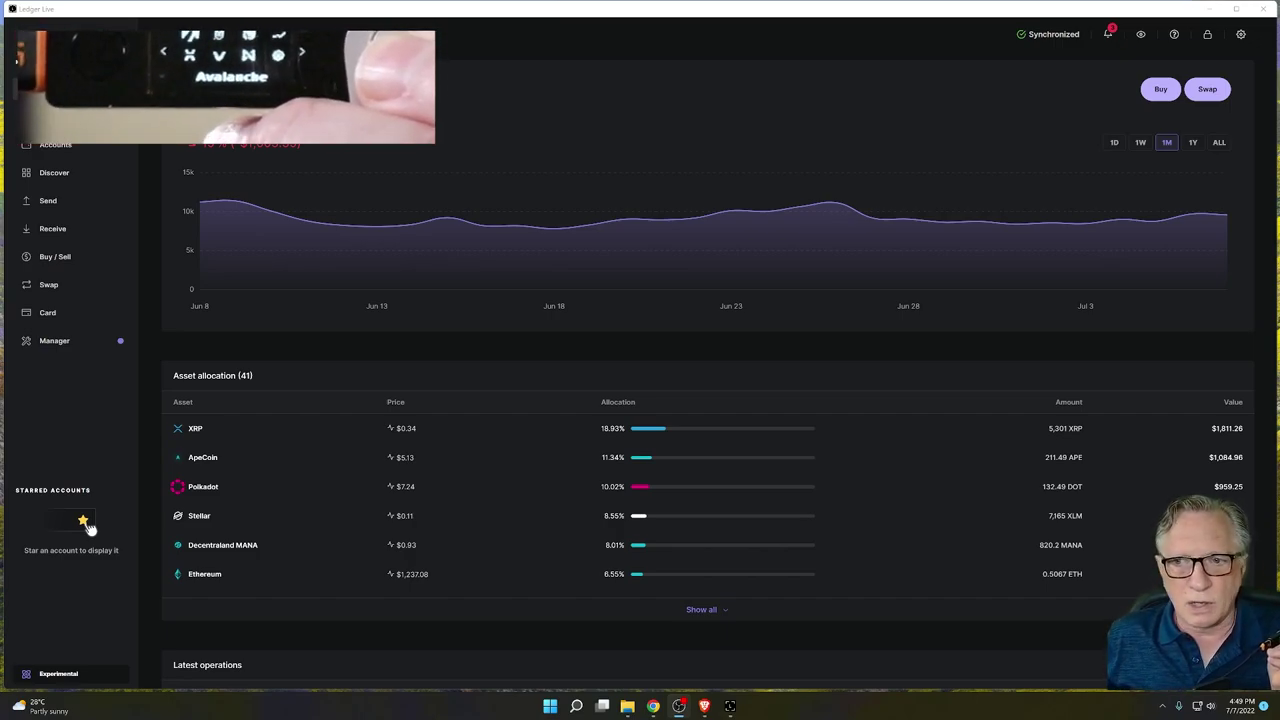
# Open the Manager to view the Nano X's firmware 2.0.2 and app catalog
pyautogui.click(42, 341)
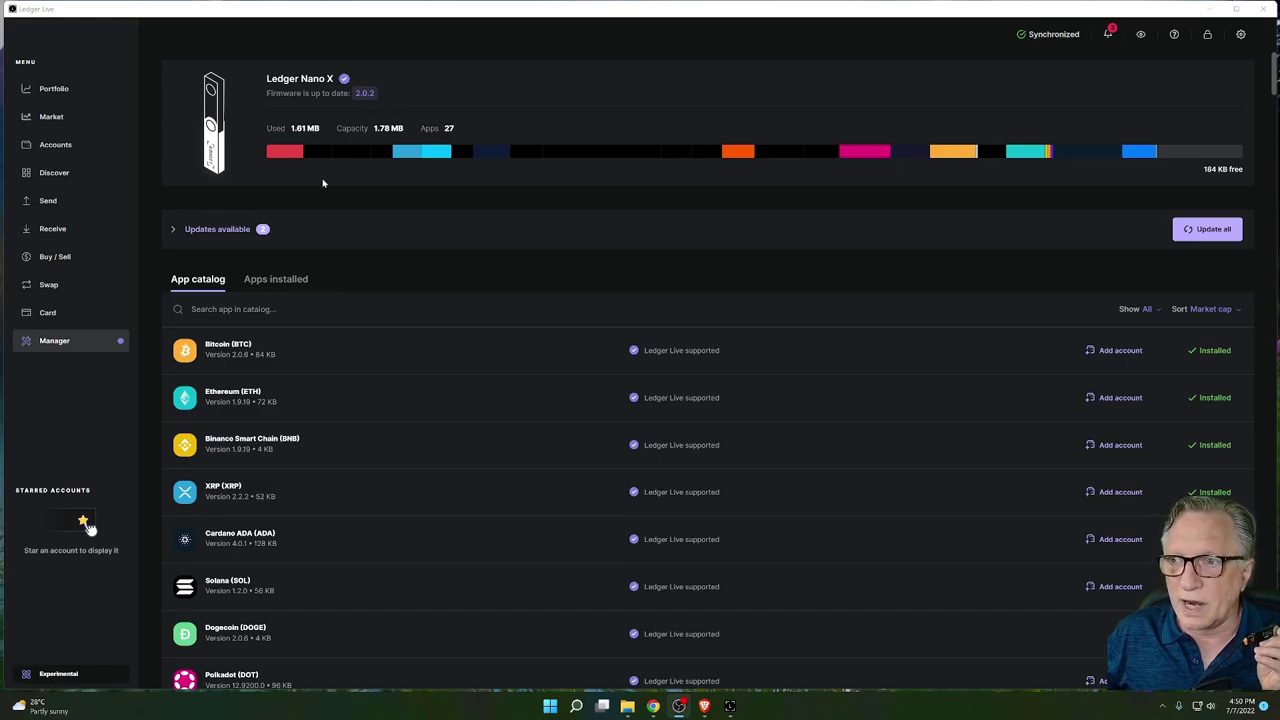
# Expand Updates available and update all outdated apps, Cardano and Polkadot, on the Nano X
pyautogui.click(174, 230)
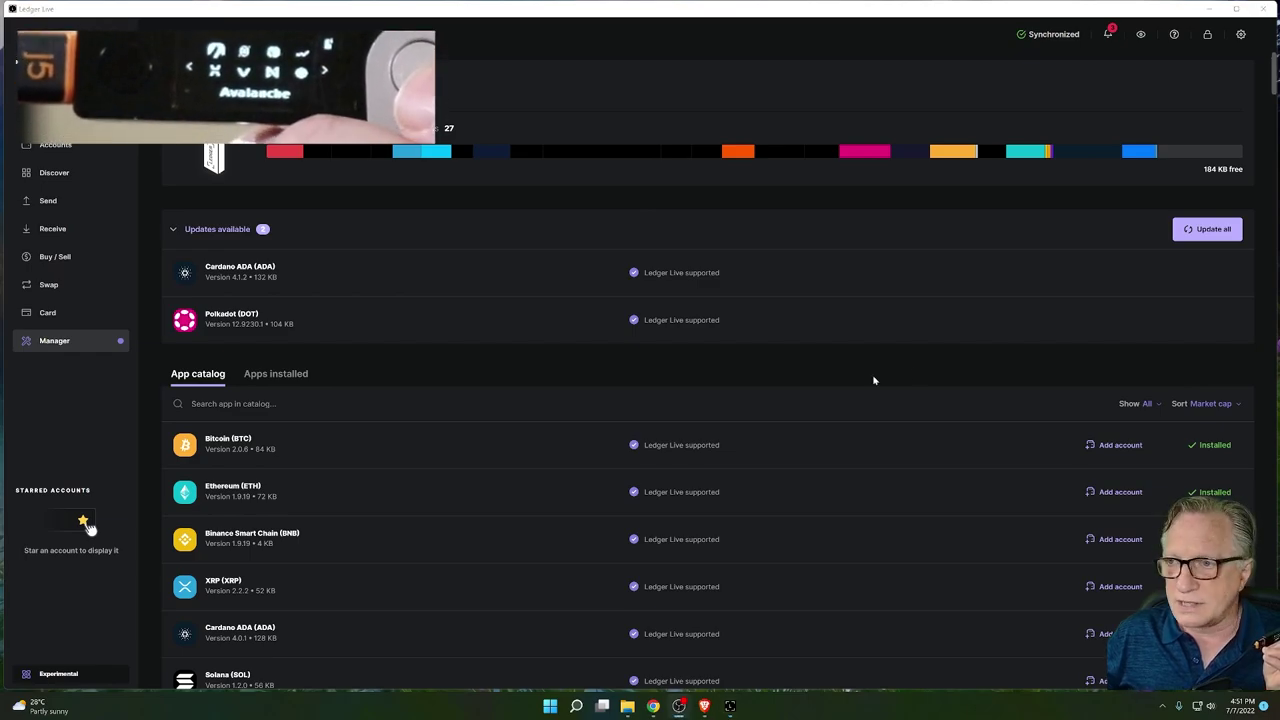
pyautogui.click(1210, 231)
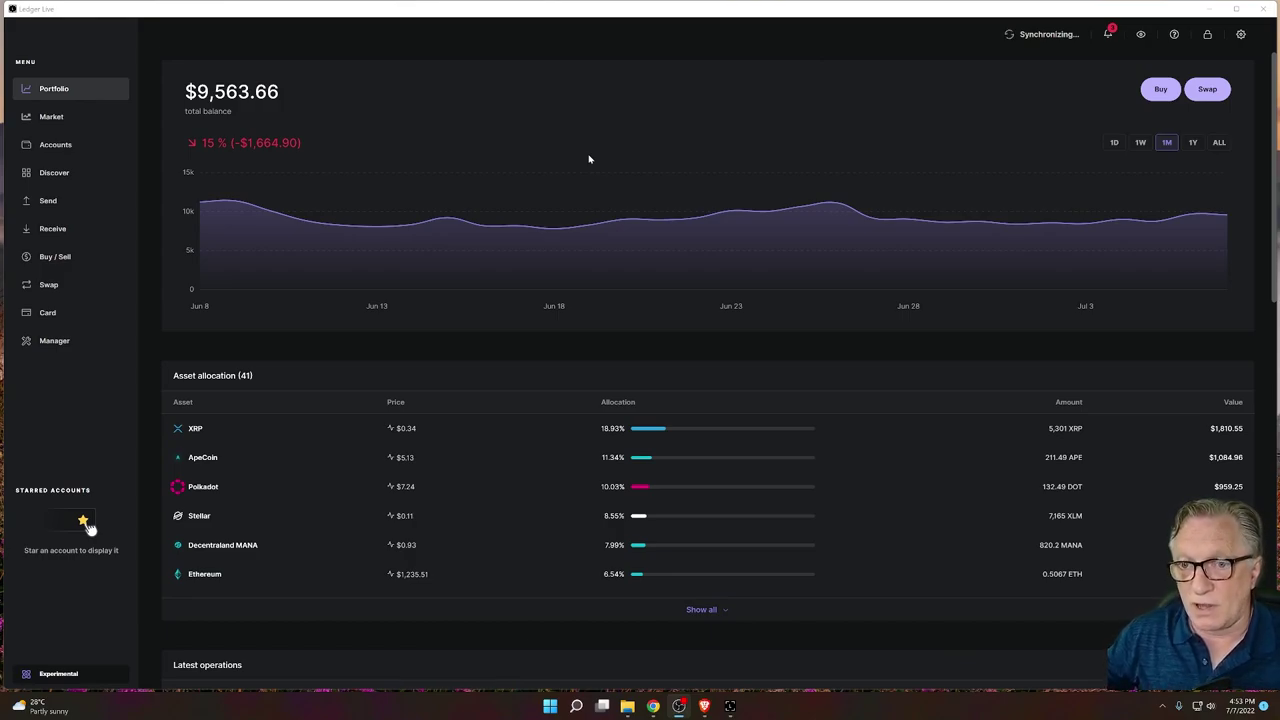
# Open Accounts and scroll down to the Cardano Nano X account holding 164.46 ADA
pyautogui.click(60, 146)
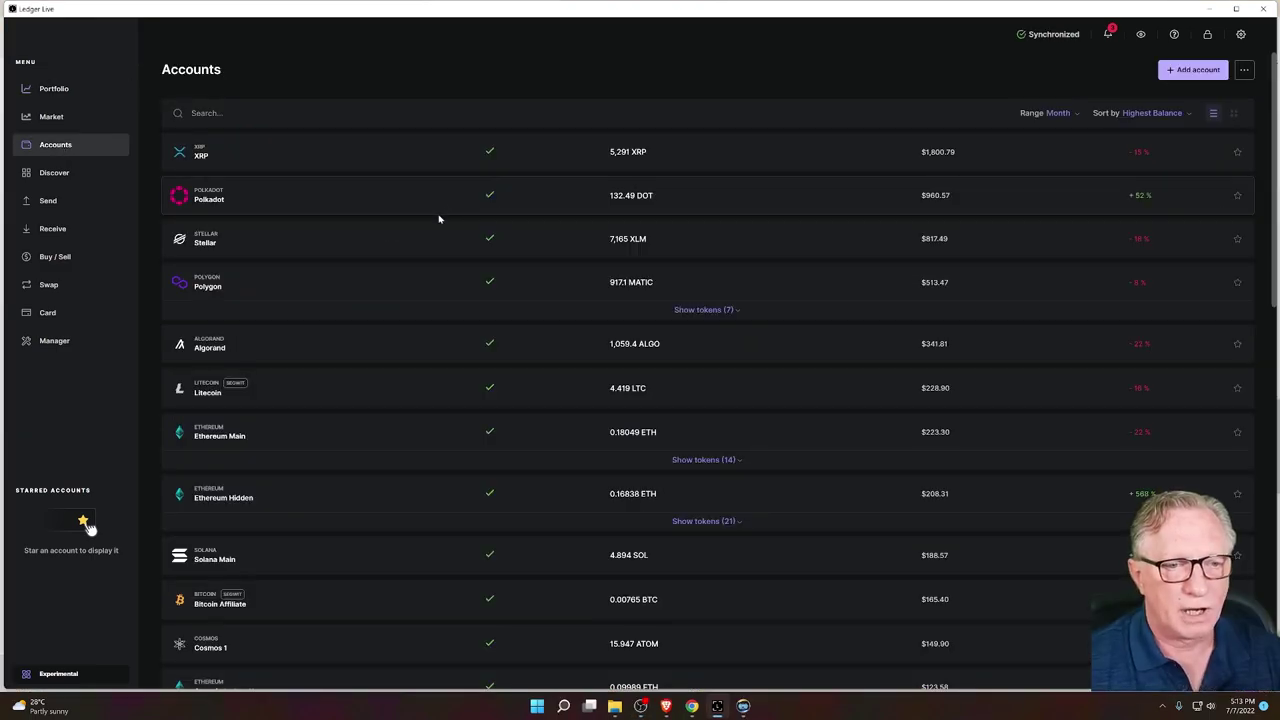
pyautogui.scroll(-5, 438, 218)
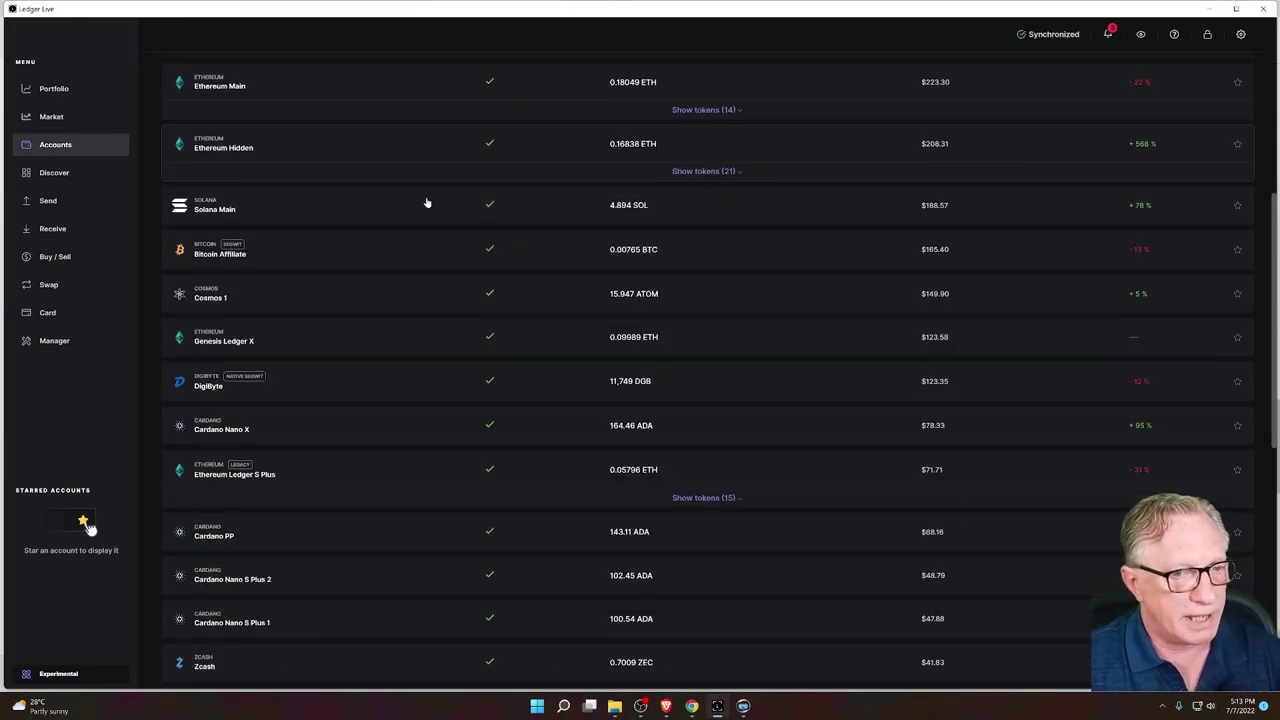
pyautogui.scroll(-2, 428, 200)
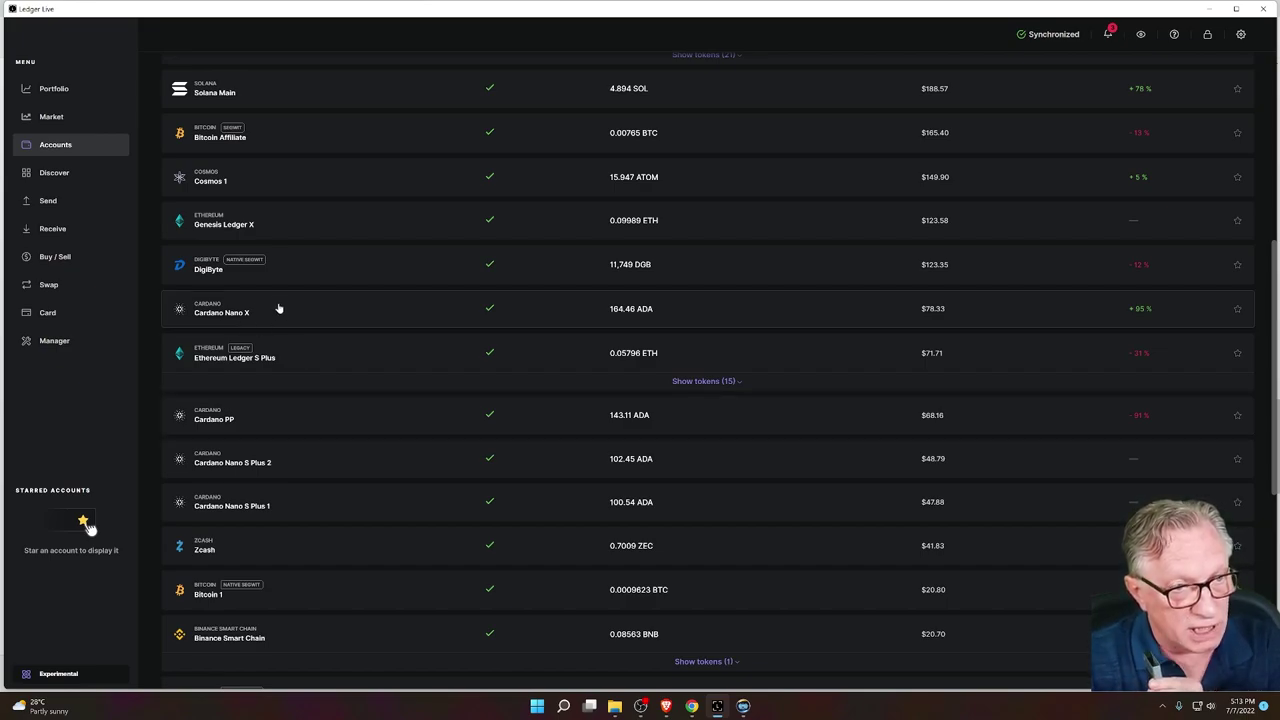
# Open the Cardano Nano X account page showing 164.46 ADA and its latest operations
pyautogui.click(640, 312)
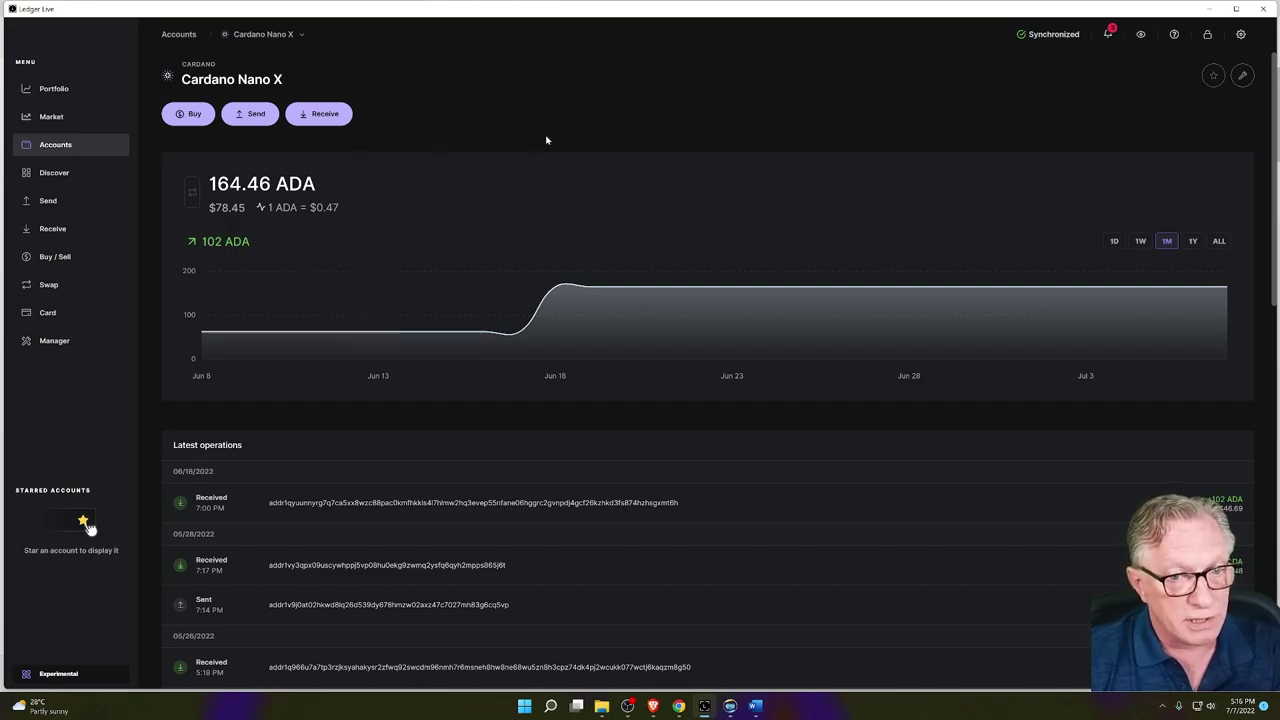
# Switch to the Ledger Cardano (ADA) support article in Brave and scroll down it
pyautogui.hotkey('alt', 'Tab')
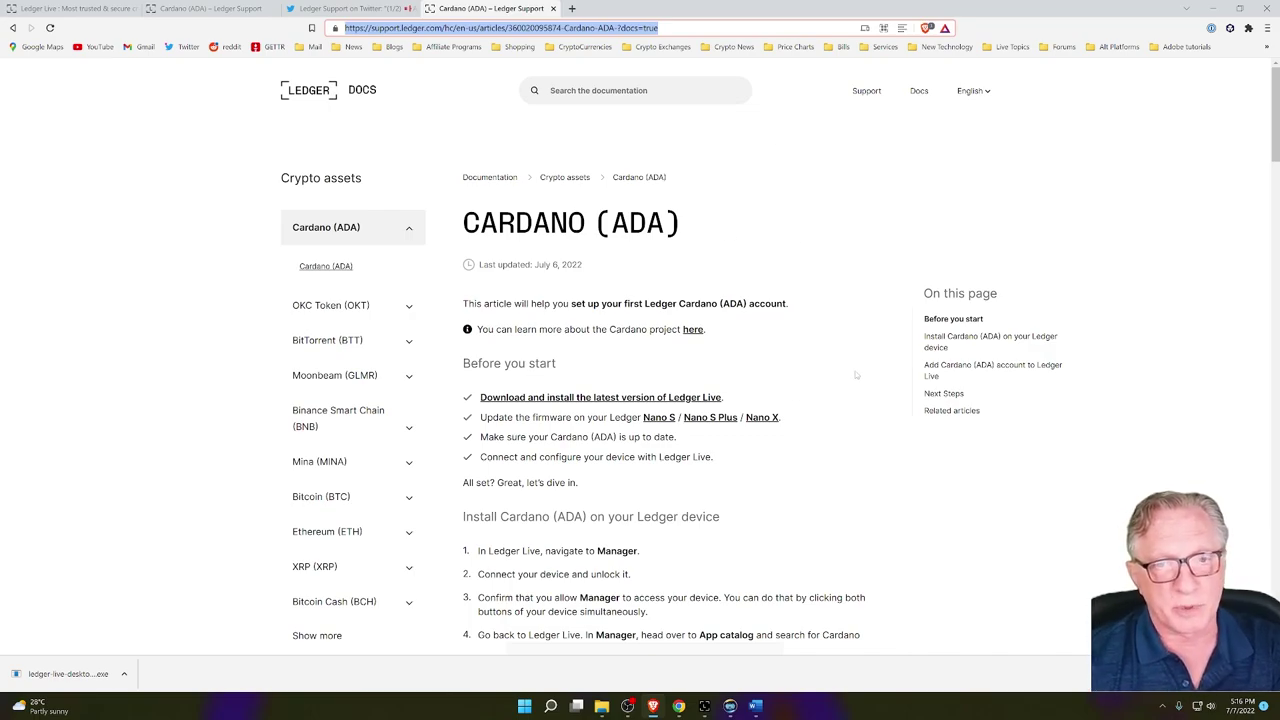
pyautogui.scroll(-2, 880, 376)
pyautogui.click(929, 373)
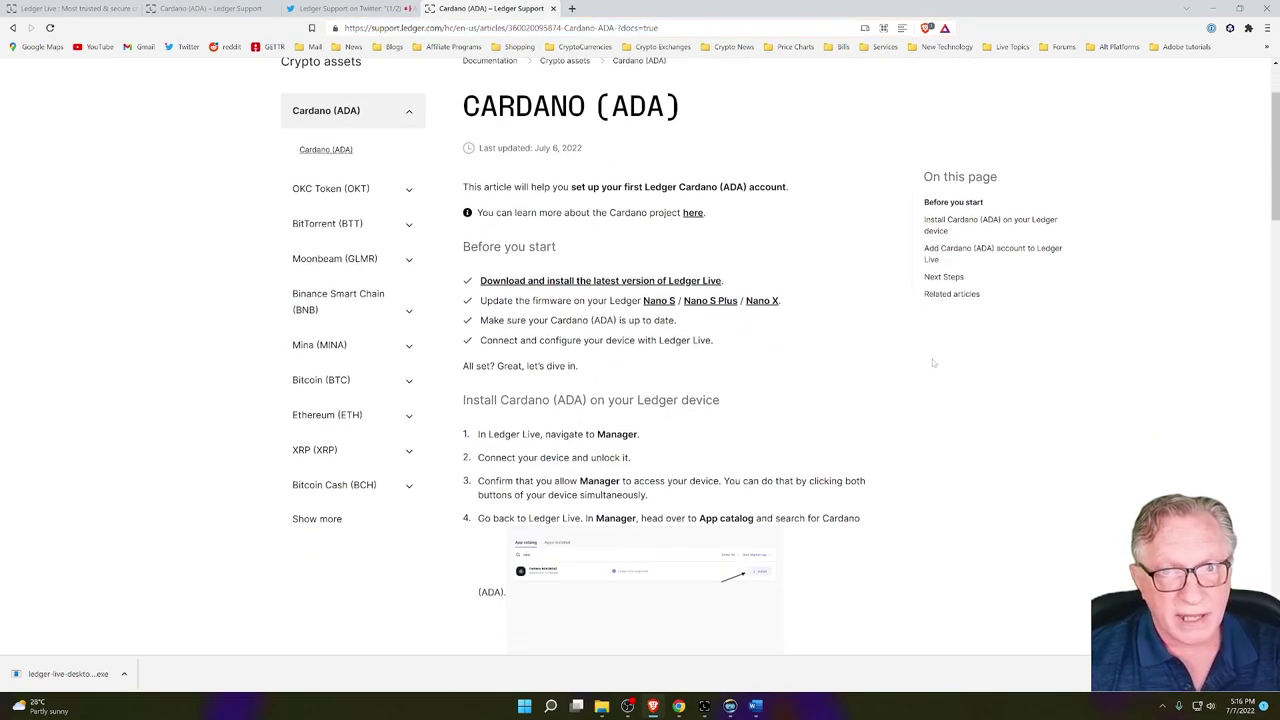
pyautogui.scroll(-2, 935, 364)
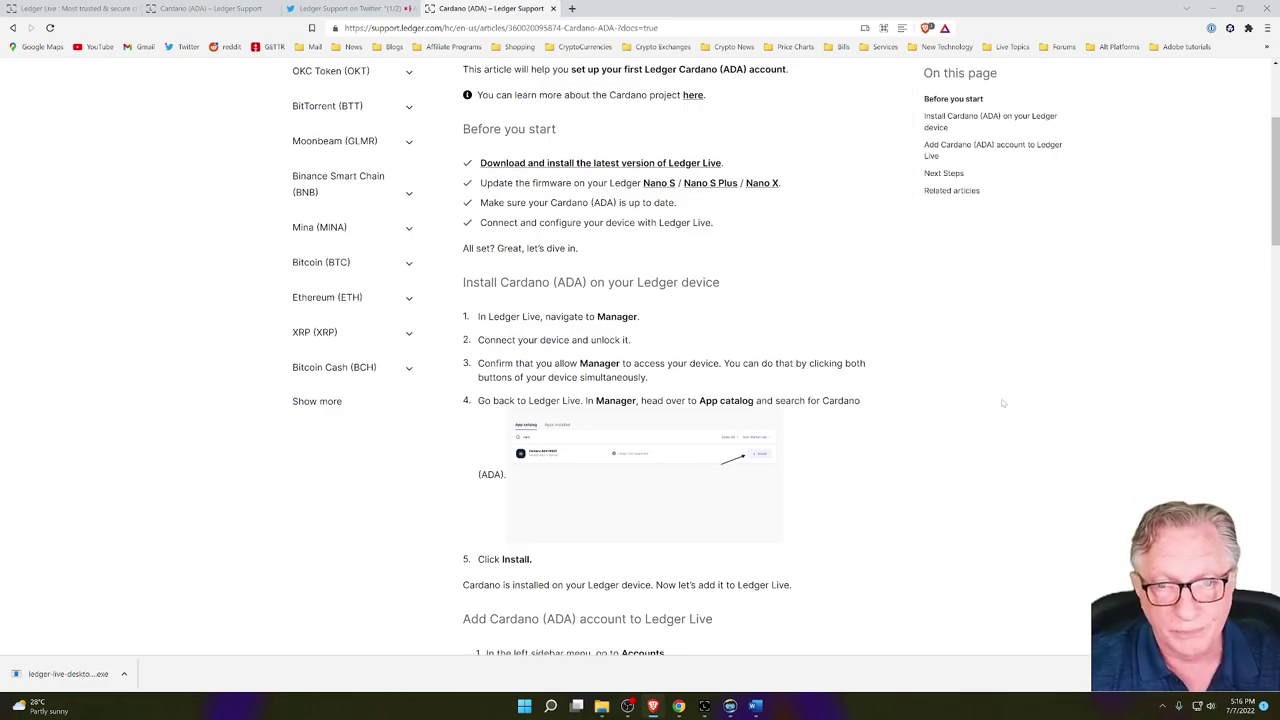
pyautogui.scroll(-6, 1000, 380)
pyautogui.scroll(-8, 985, 418)
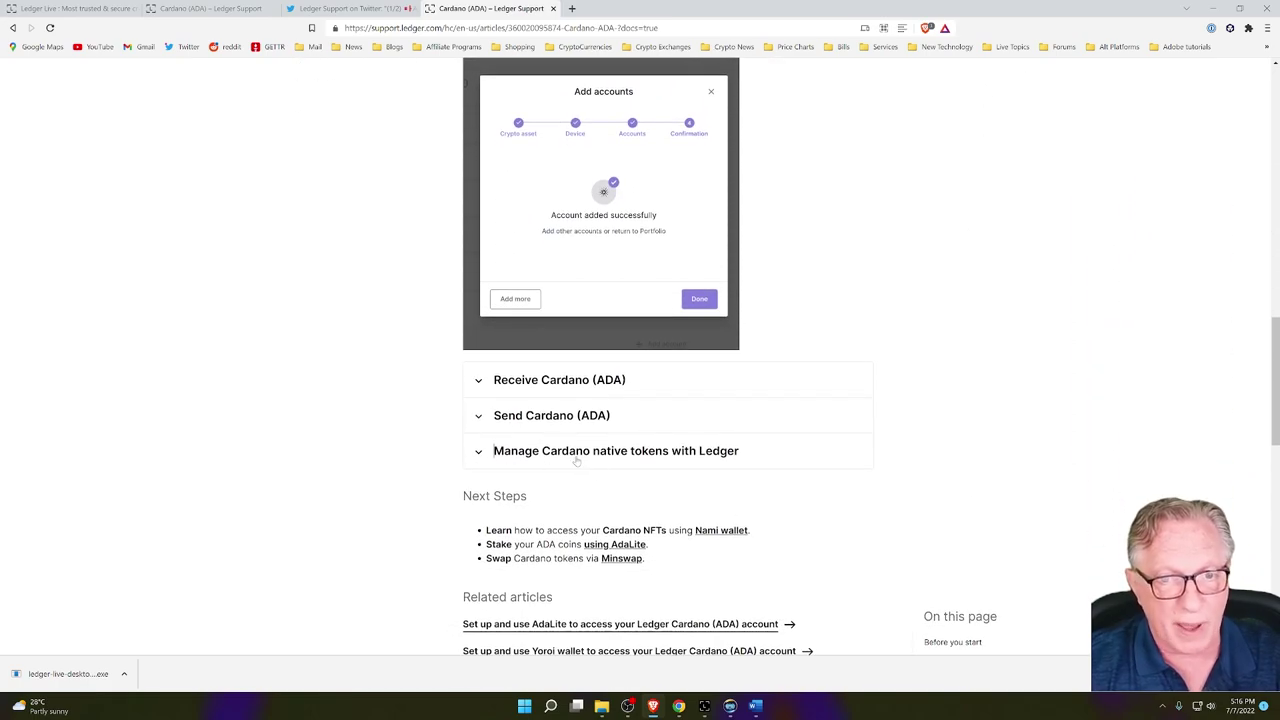
# Expand 'Manage Cardano native tokens with Ledger' and read through its nine steps
pyautogui.click(478, 453)
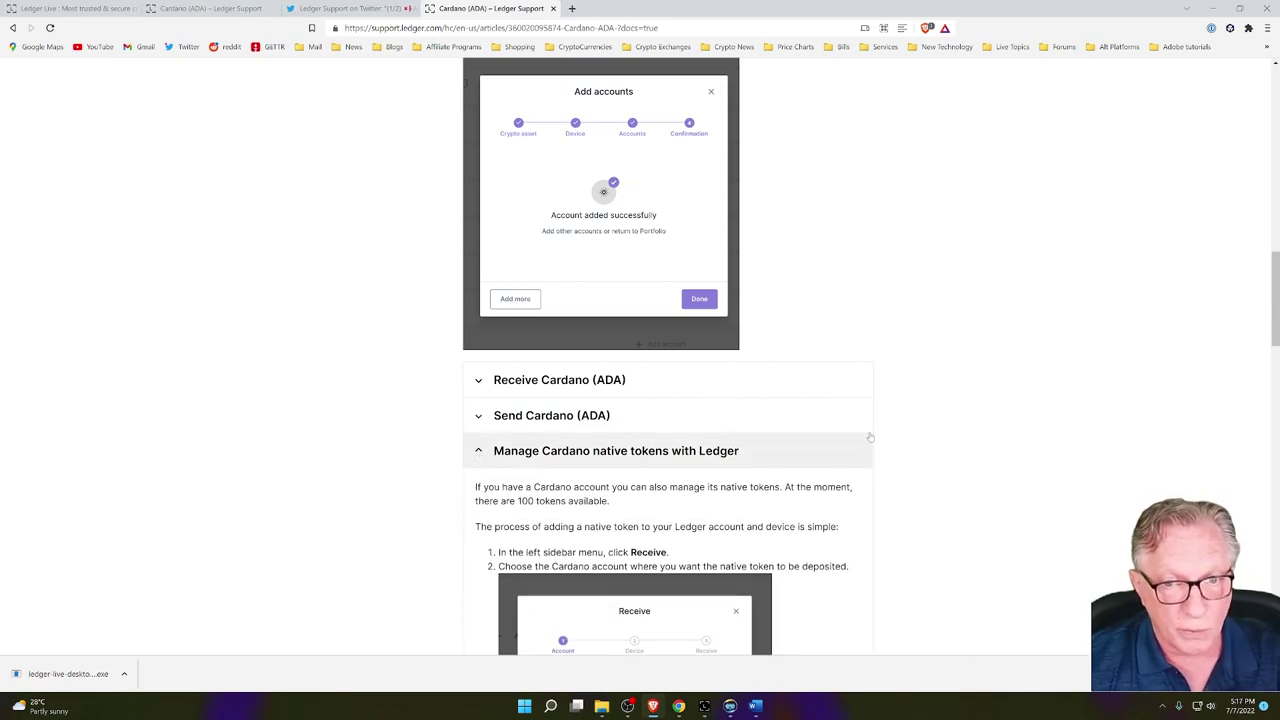
pyautogui.scroll(-1, 975, 433)
pyautogui.scroll(-2, 623, 398)
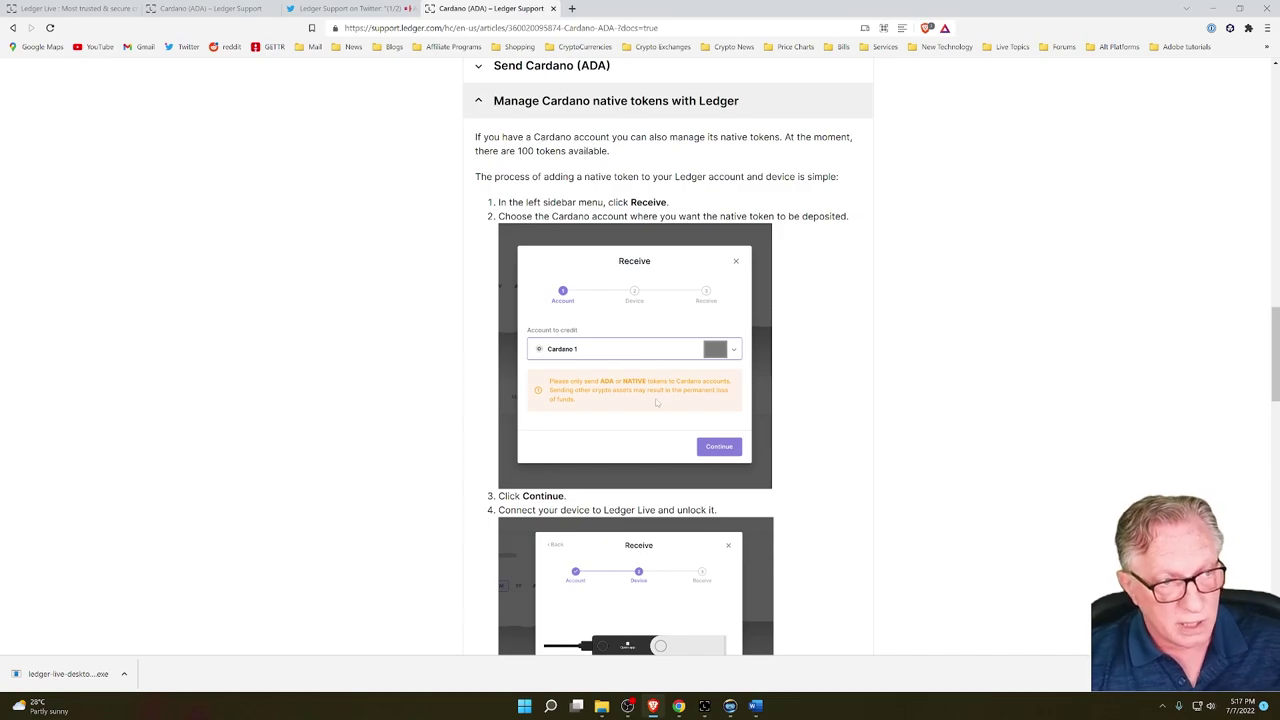
pyautogui.scroll(-3, 886, 486)
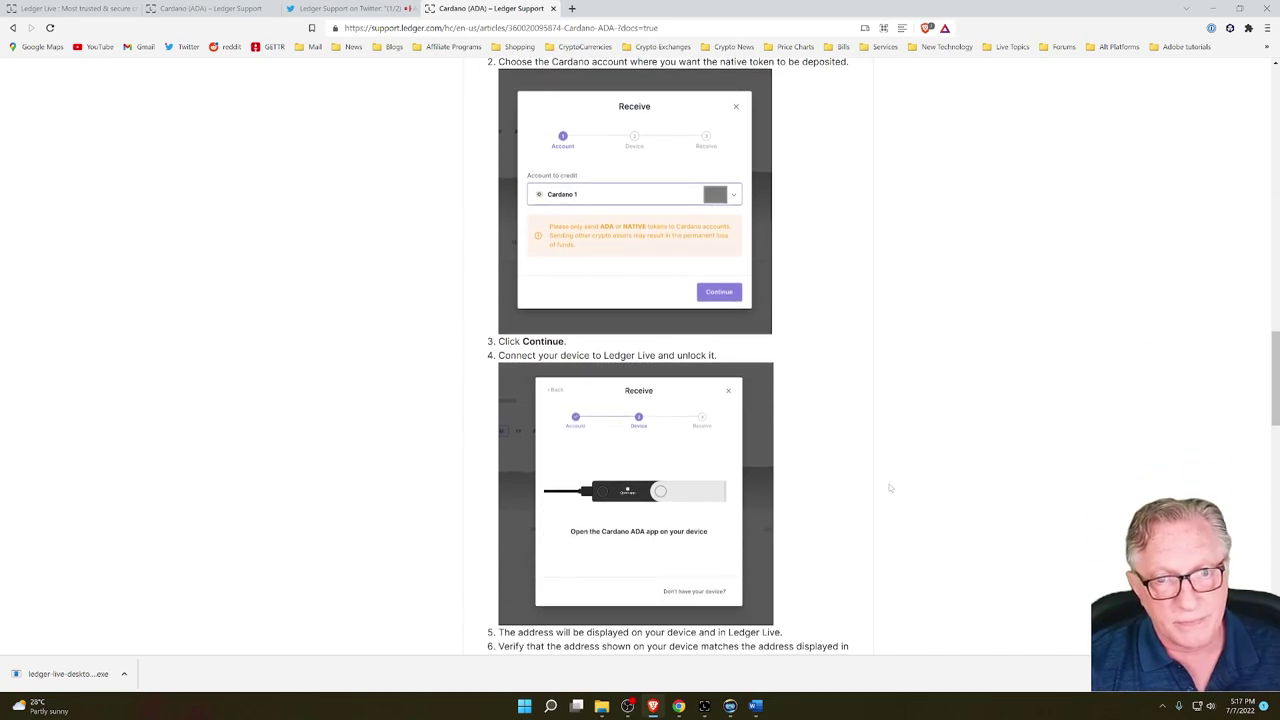
pyautogui.scroll(-2, 886, 486)
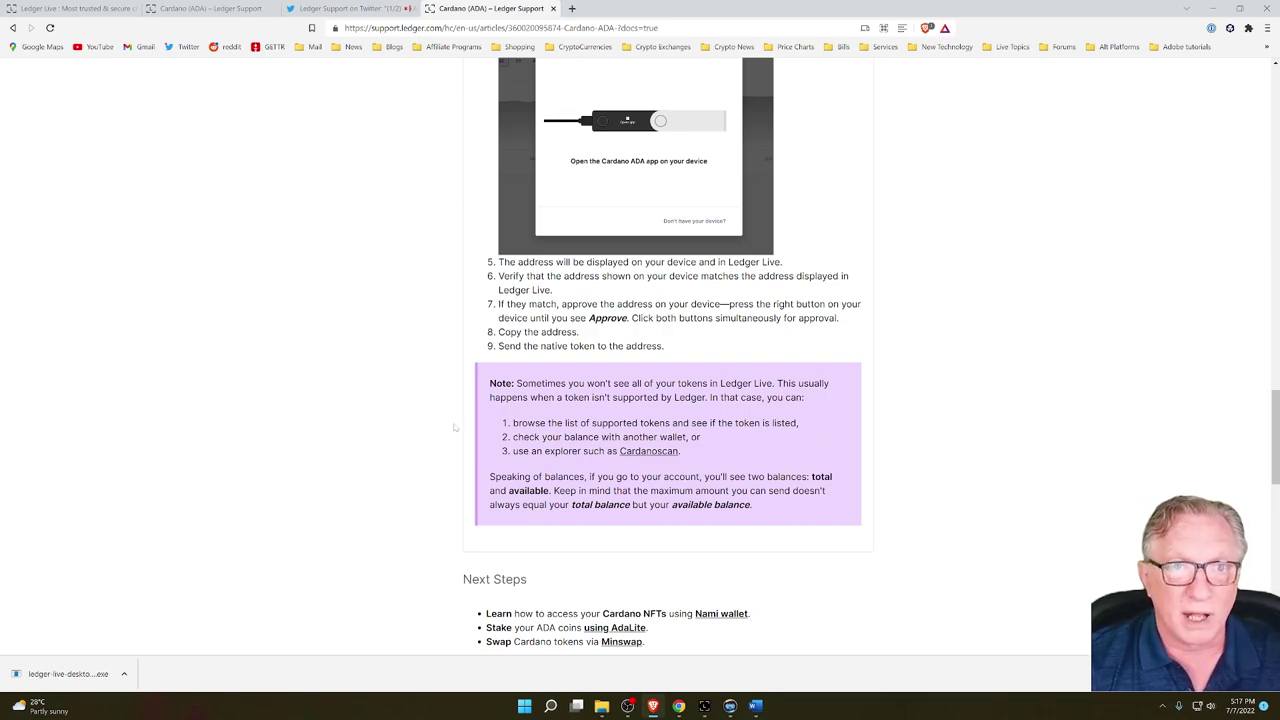
# Switch to AdaLite and browse the Cardano wallet's Digital assets, including ADAX 881 and Mystery Token 500
pyautogui.hotkey('alt', 'Tab')
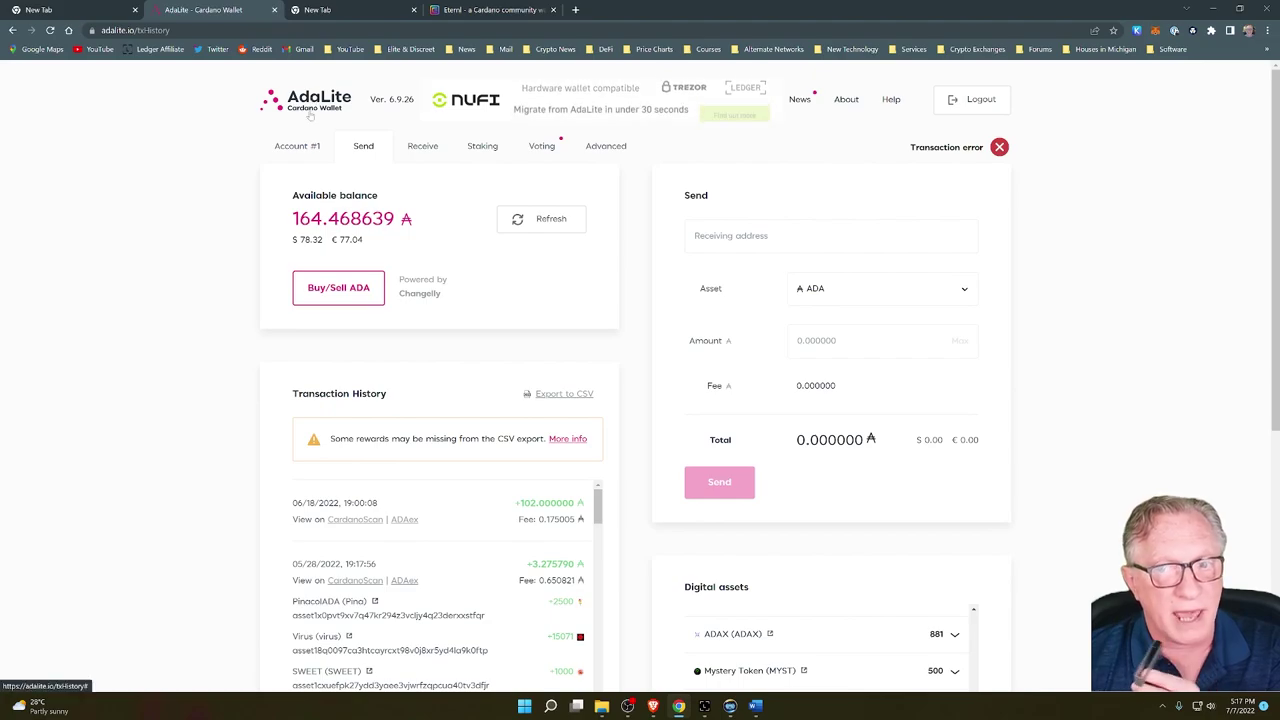
pyautogui.scroll(-1, 1206, 388)
pyautogui.scroll(1, 1170, 382)
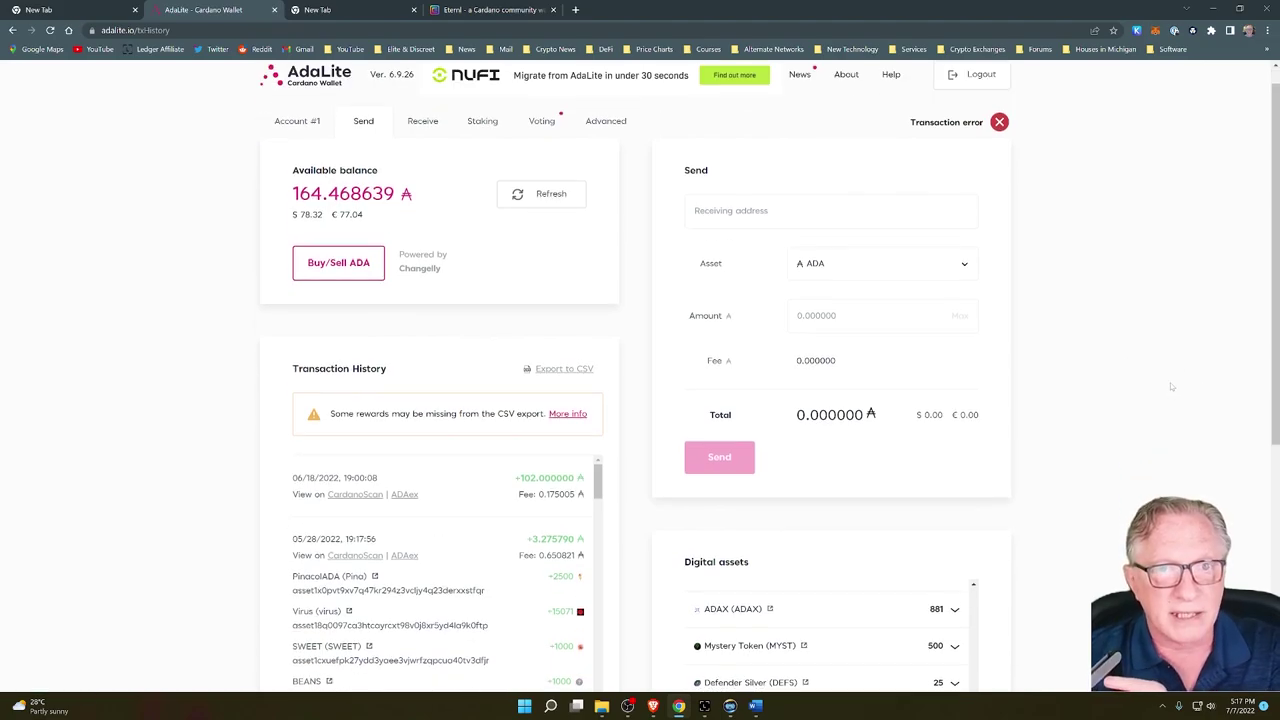
pyautogui.scroll(-4, 82, 452)
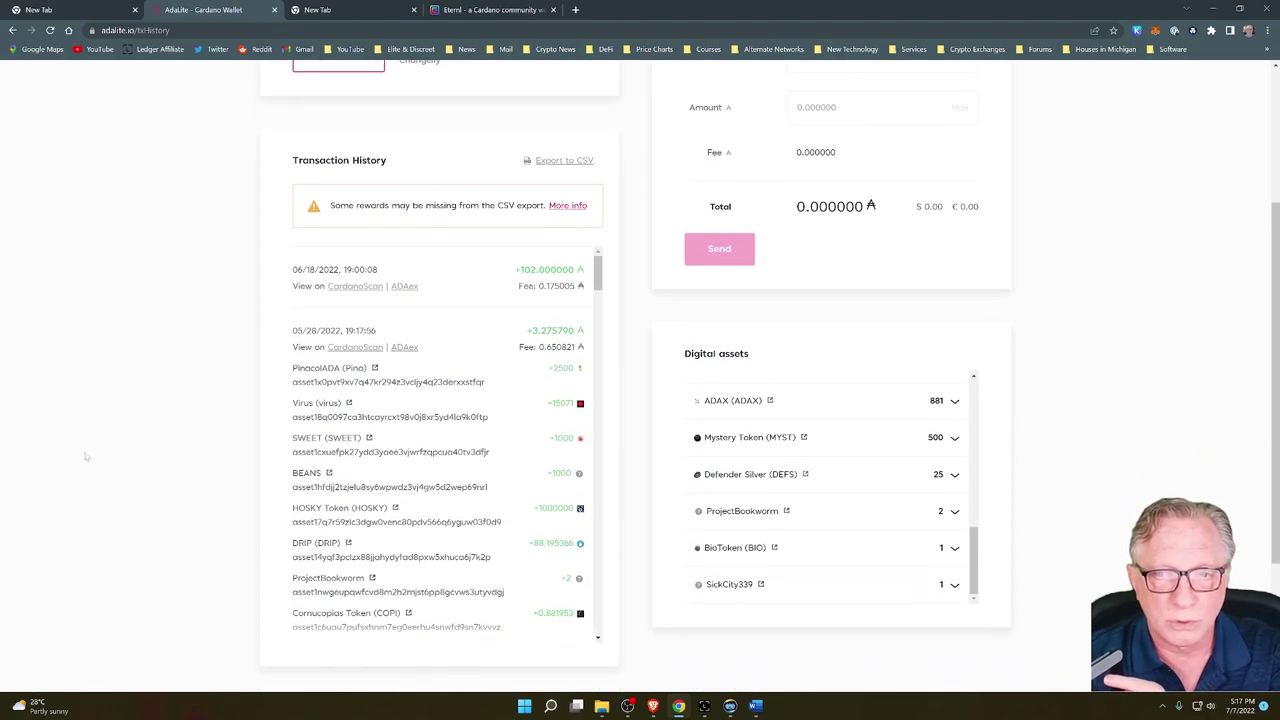
pyautogui.moveTo(977, 445); pyautogui.dragTo(985, 270)
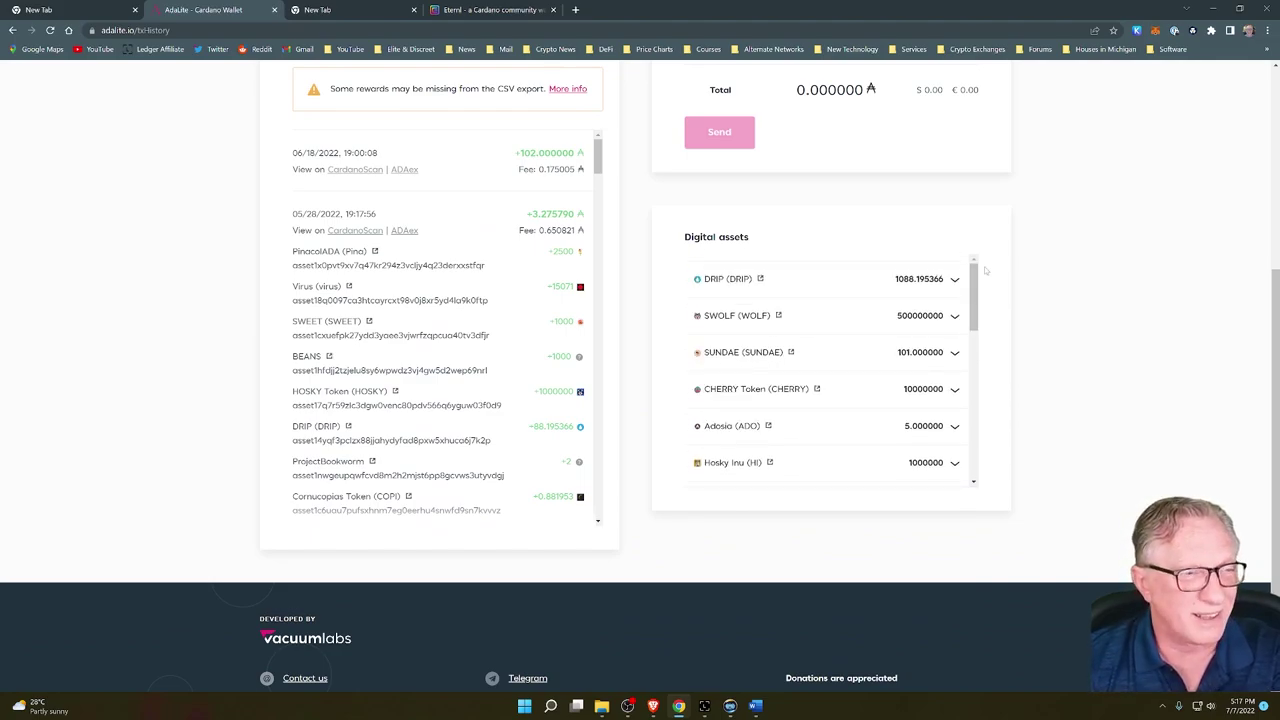
pyautogui.scroll(-3, 860, 340)
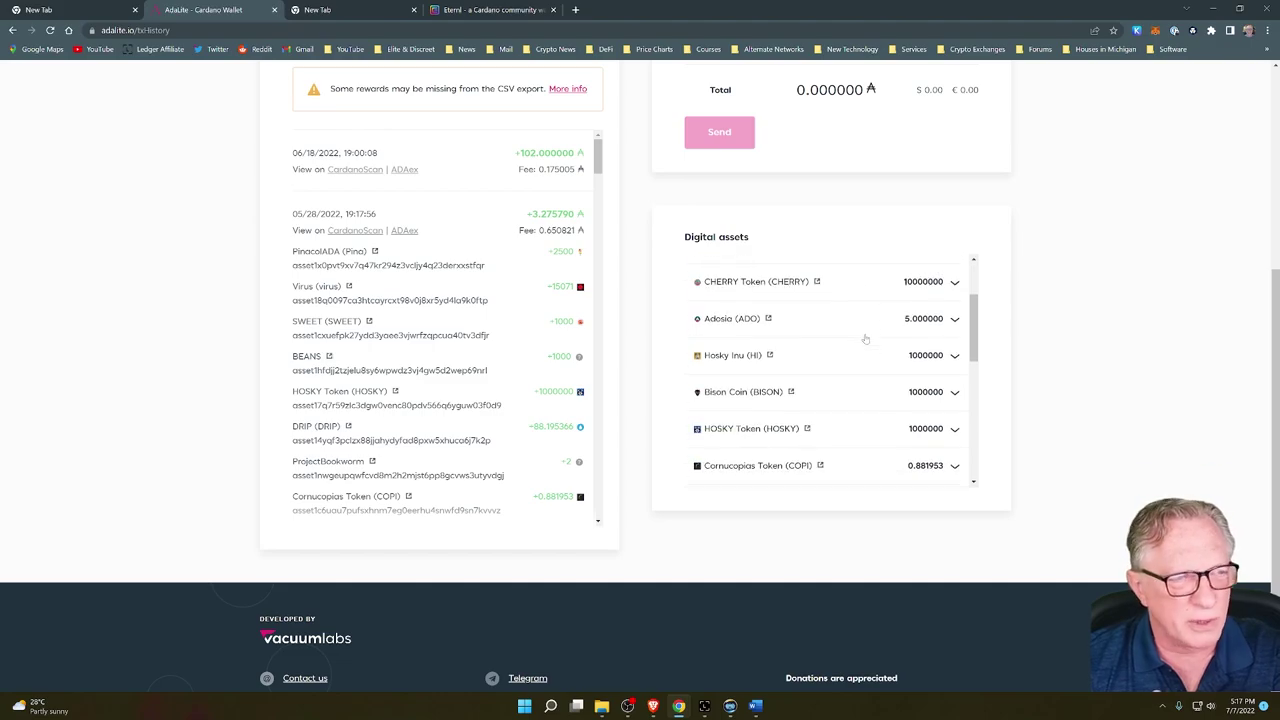
pyautogui.scroll(3, 866, 340)
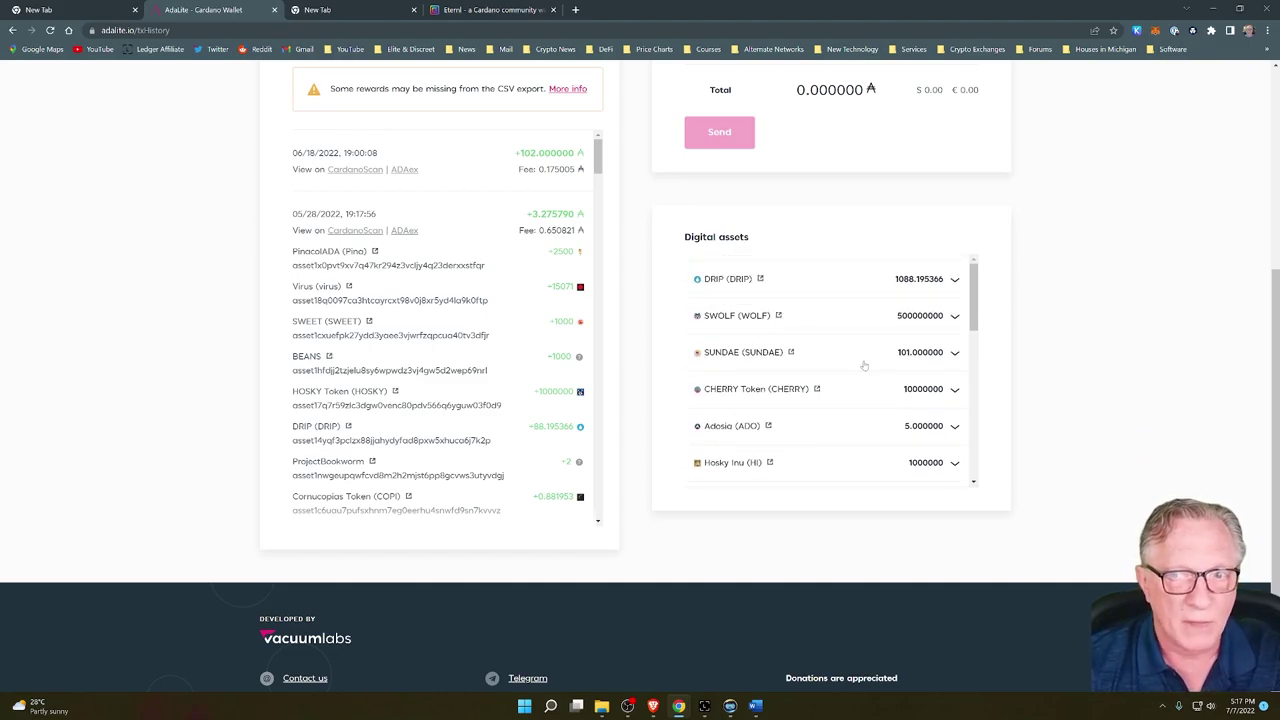
pyautogui.scroll(-9, 860, 370)
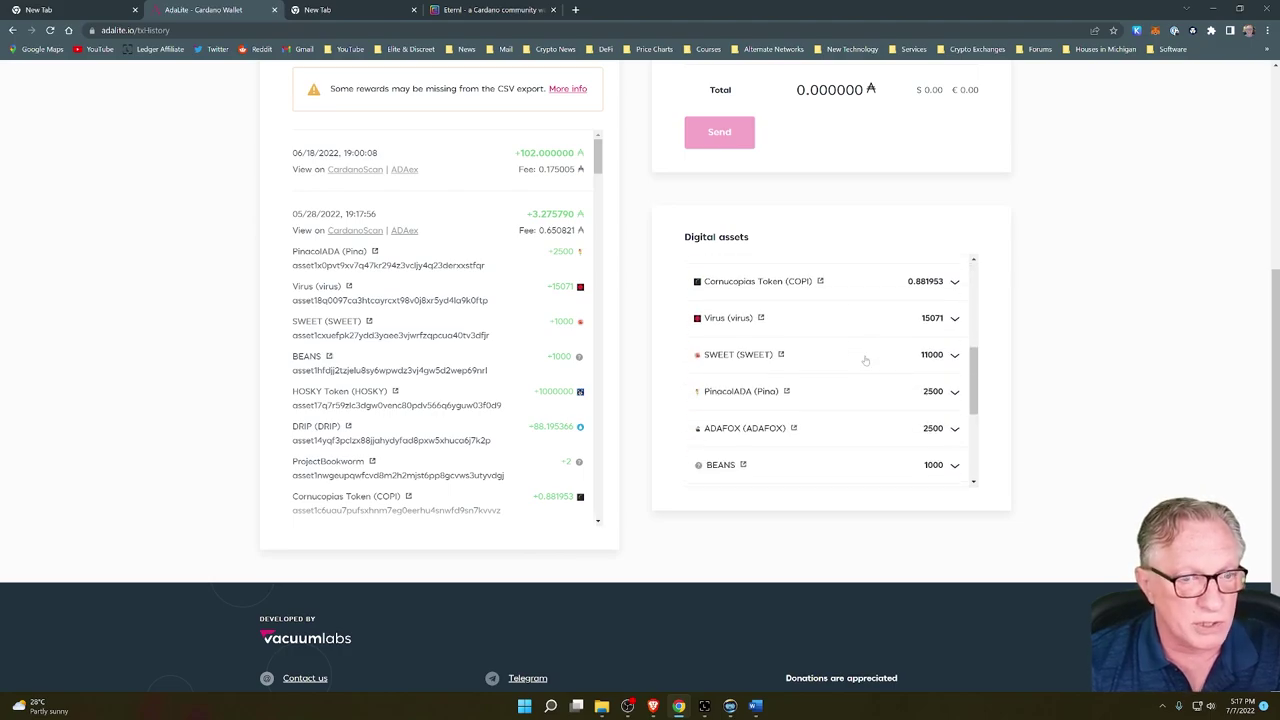
pyautogui.scroll(-2, 733, 385)
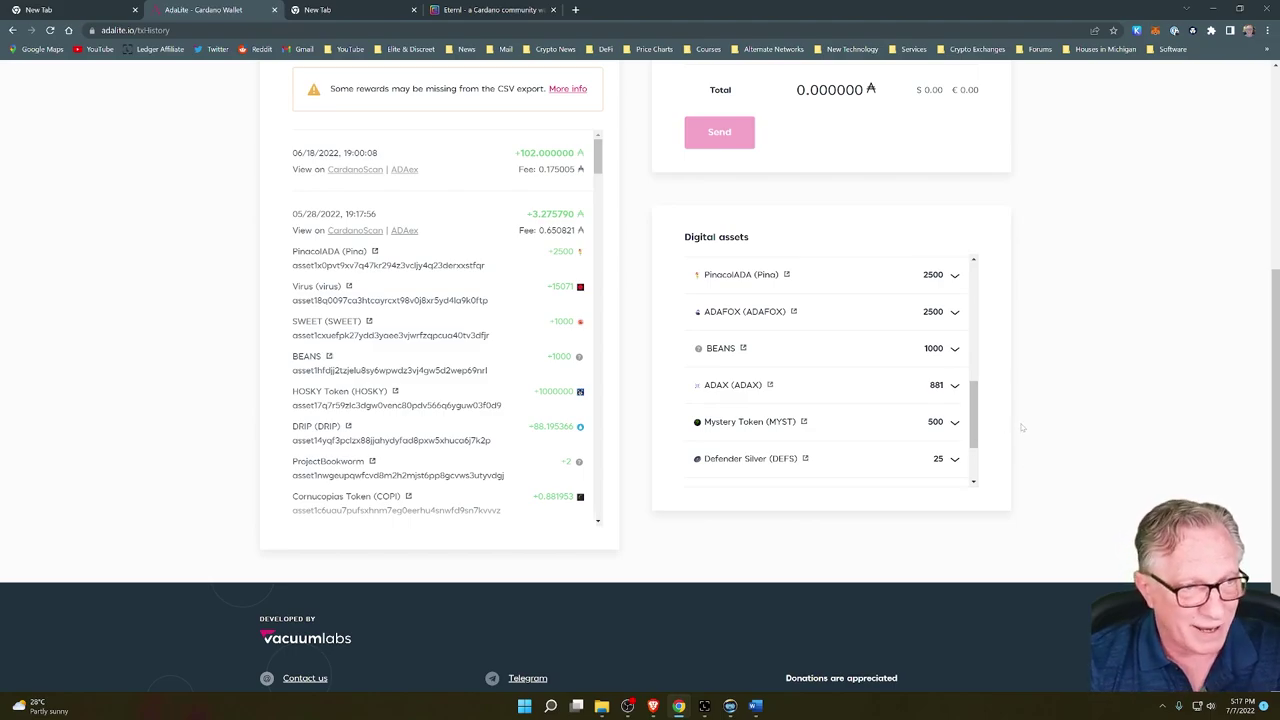
# Minimize the browser to reveal the mirrored Ledger Live mobile app
pyautogui.click(1210, 9)
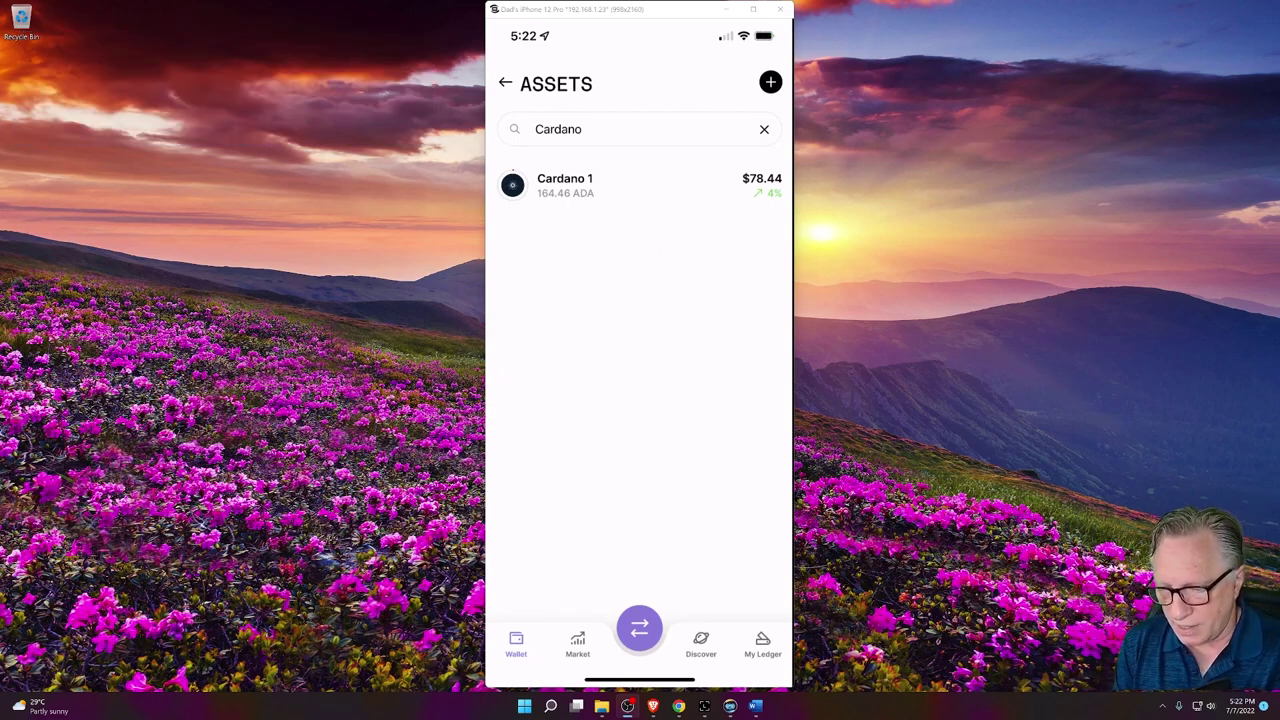
# Clear the search and rename the Cardano 1 account to 'Cardano' in its settings
pyautogui.click(764, 129)
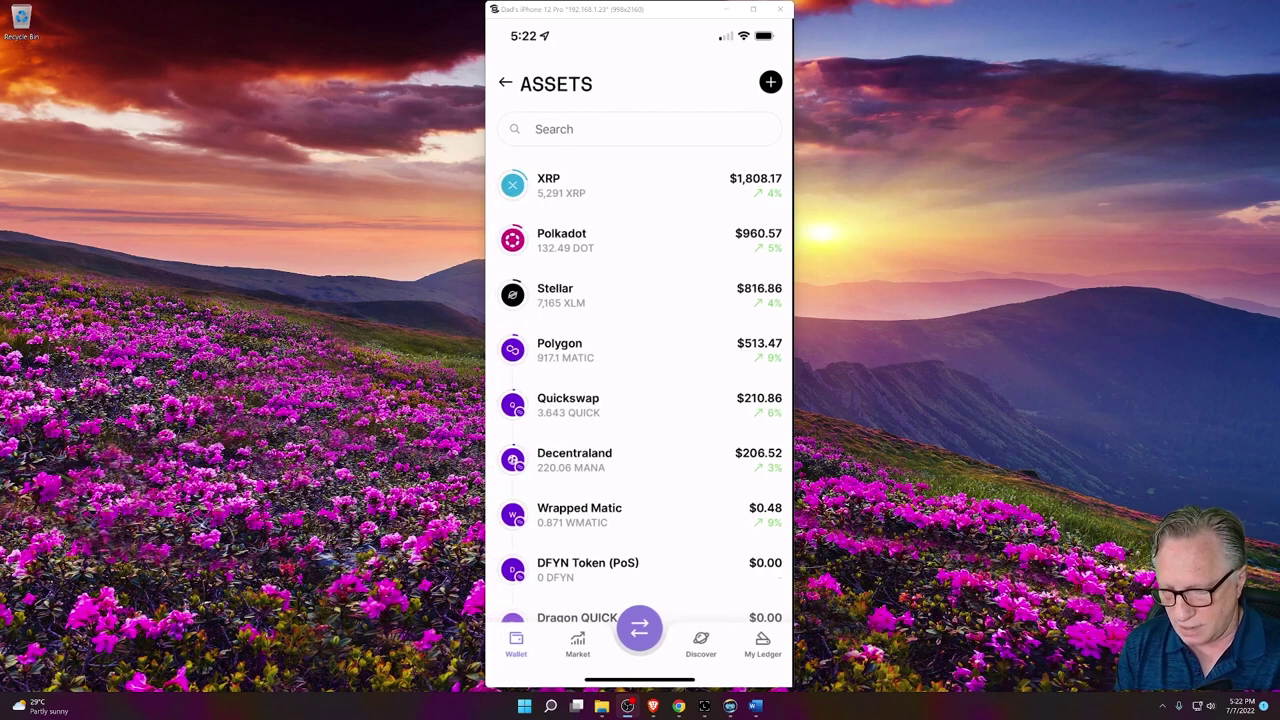
pyautogui.scroll(-10, 640, 390)
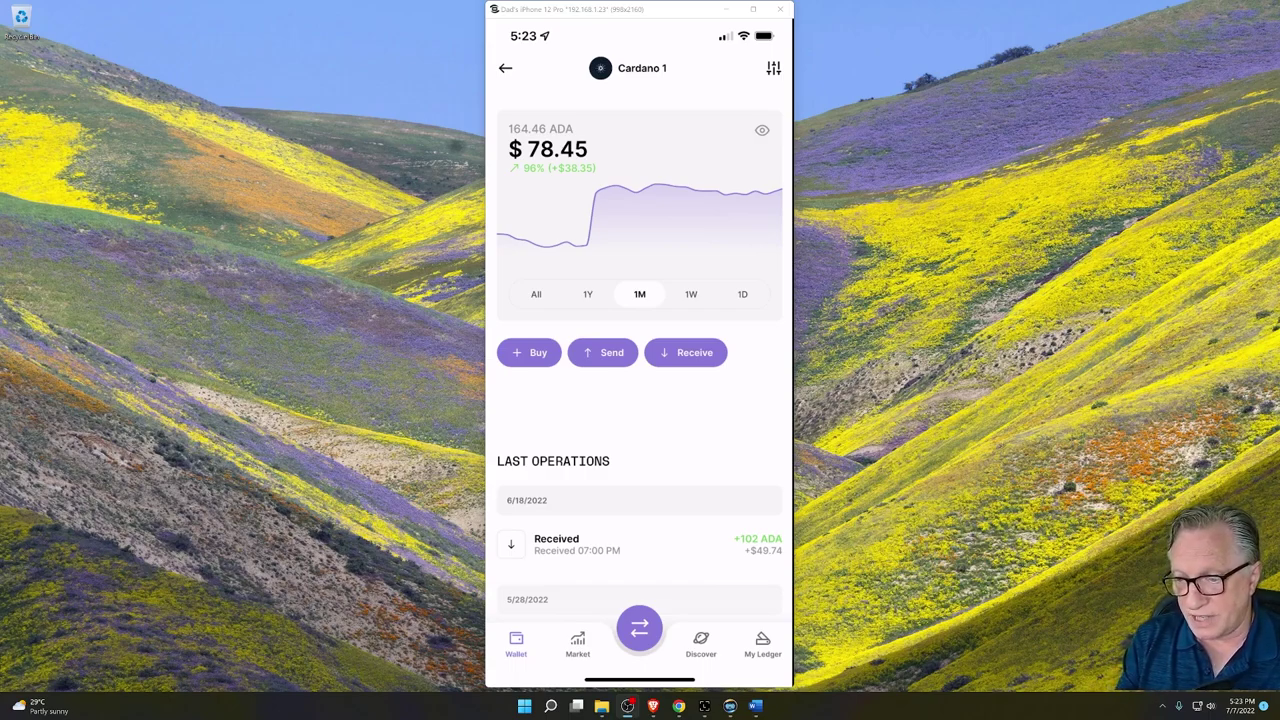
pyautogui.click(773, 67)
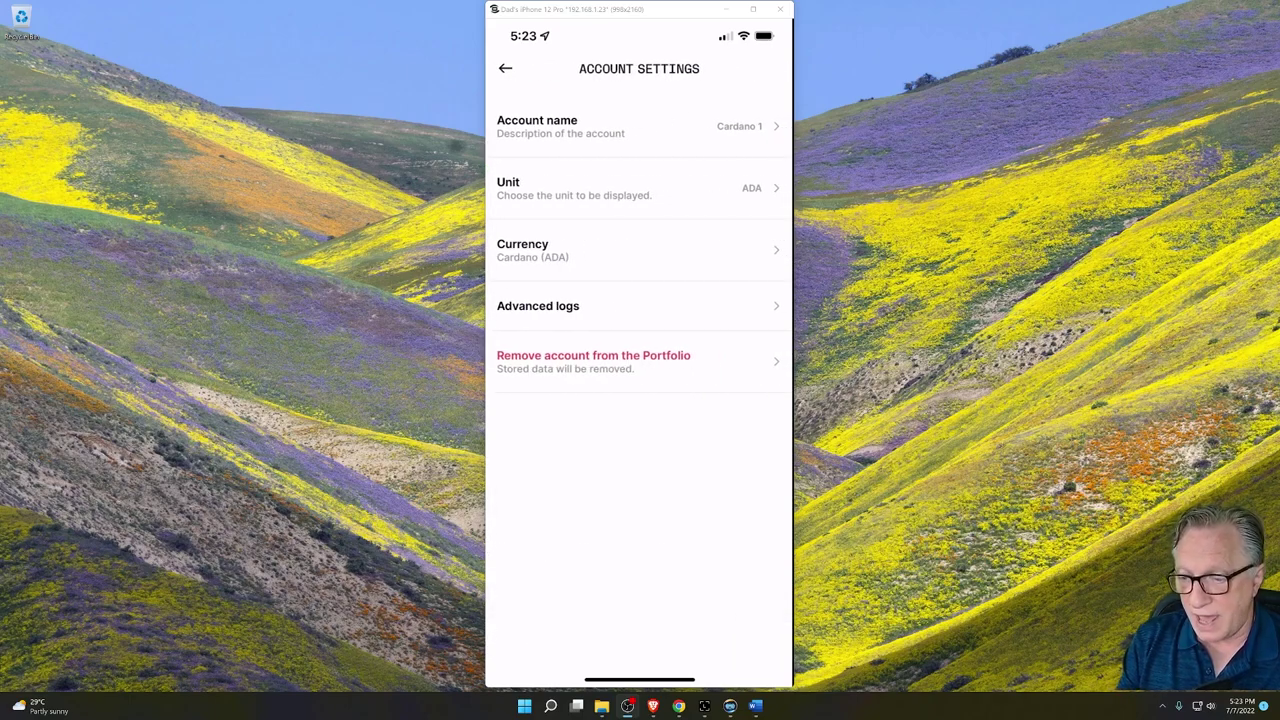
pyautogui.click(560, 126)
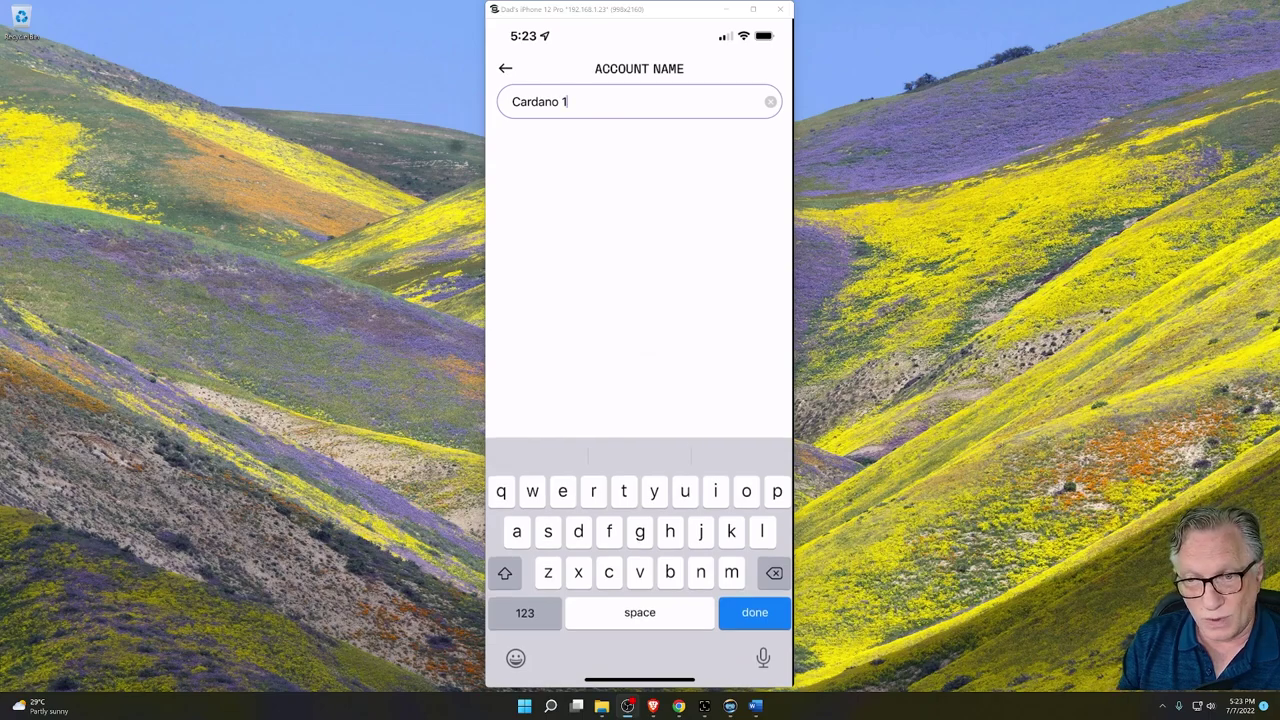
pyautogui.press('BackSpace')
pyautogui.press('BackSpace')
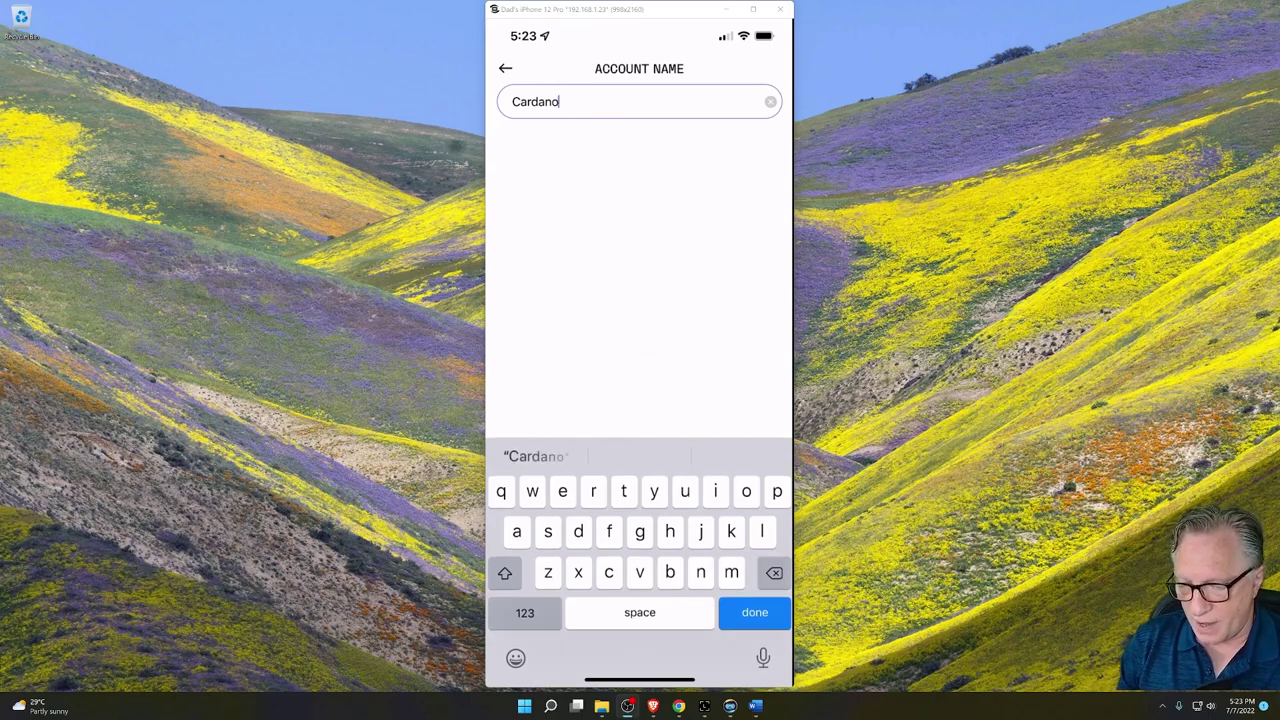
pyautogui.press('Return')
pyautogui.click(639, 634)
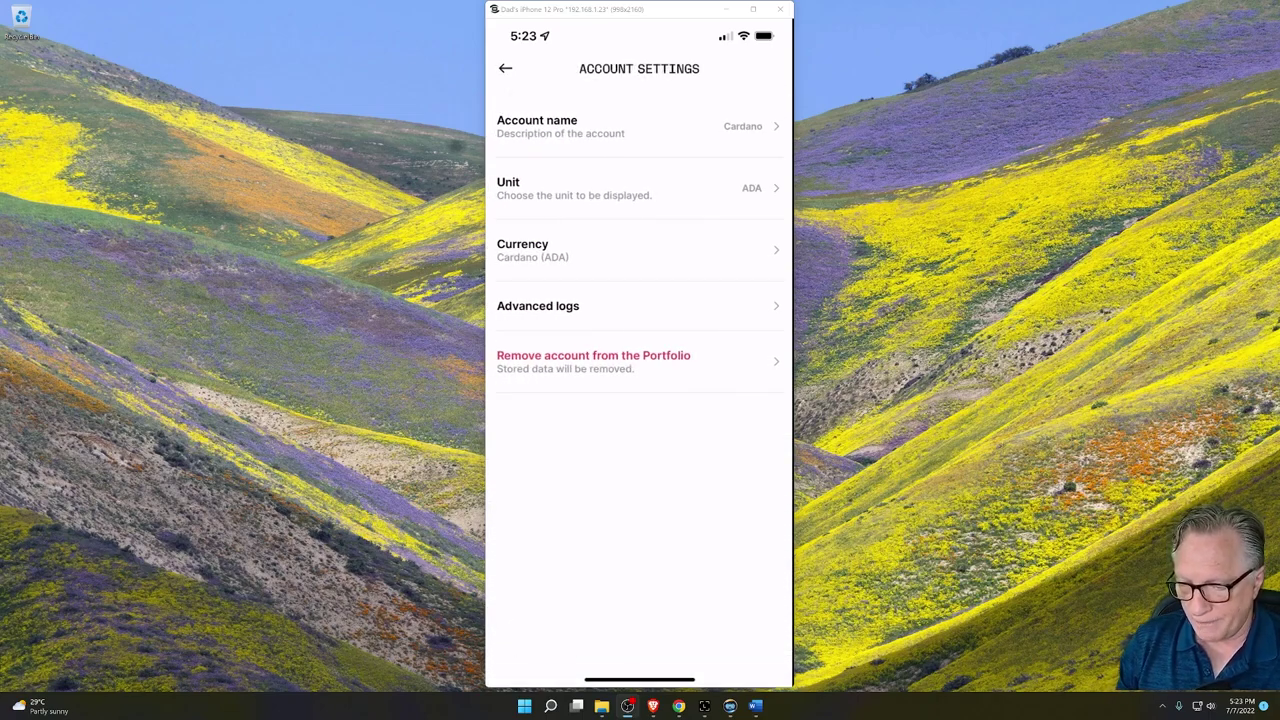
pyautogui.click(505, 68)
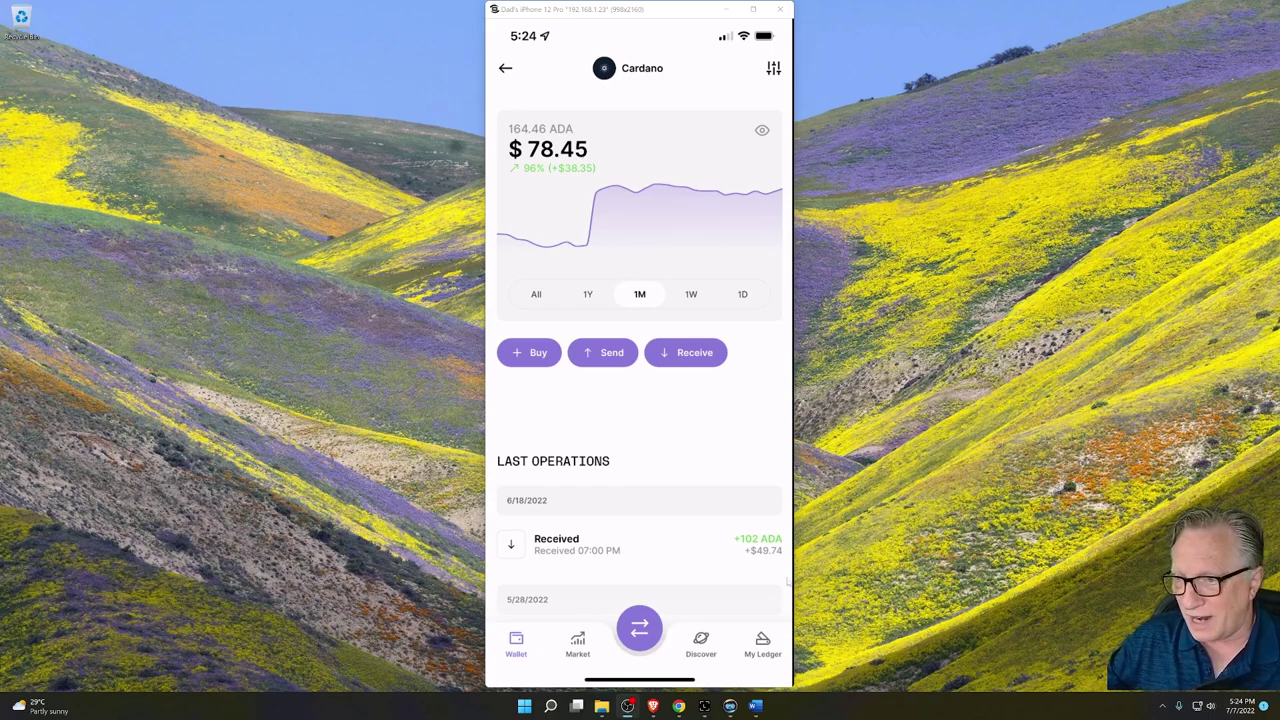
# Return to the Cardano support article and highlight '100 tokens available' under Manage Cardano native tokens
pyautogui.click(655, 709)
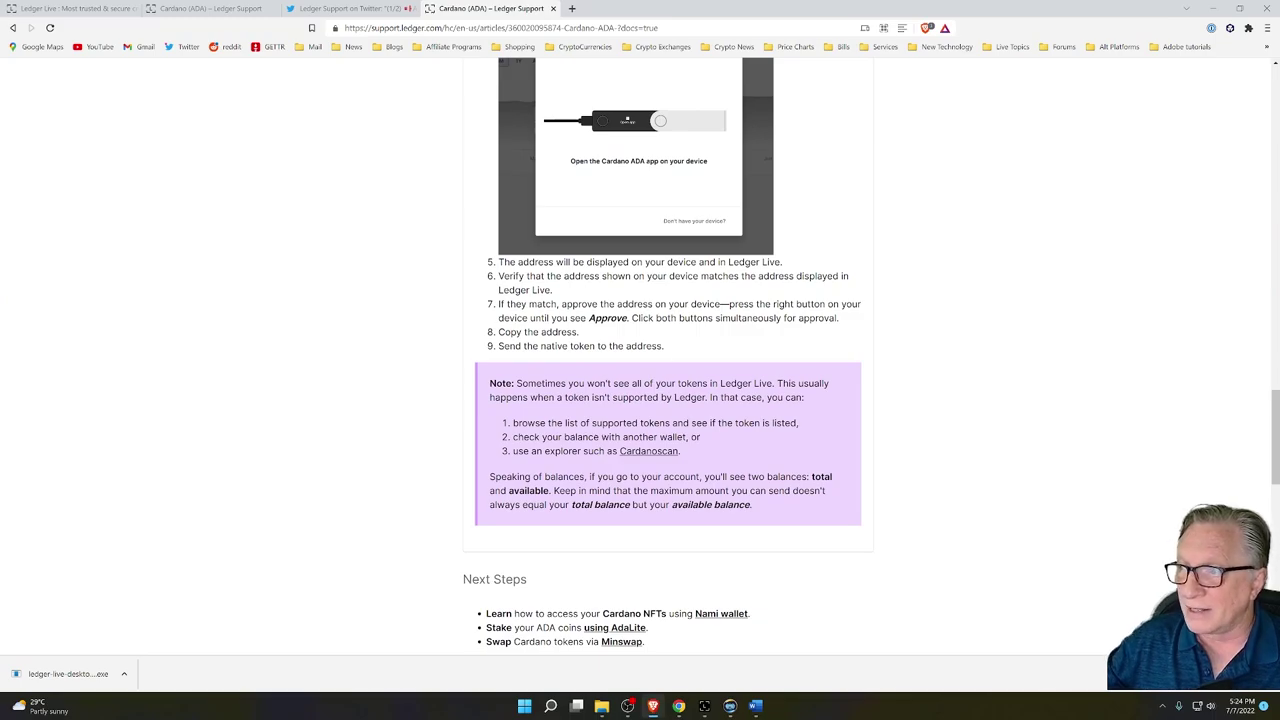
pyautogui.scroll(3, 455, 453)
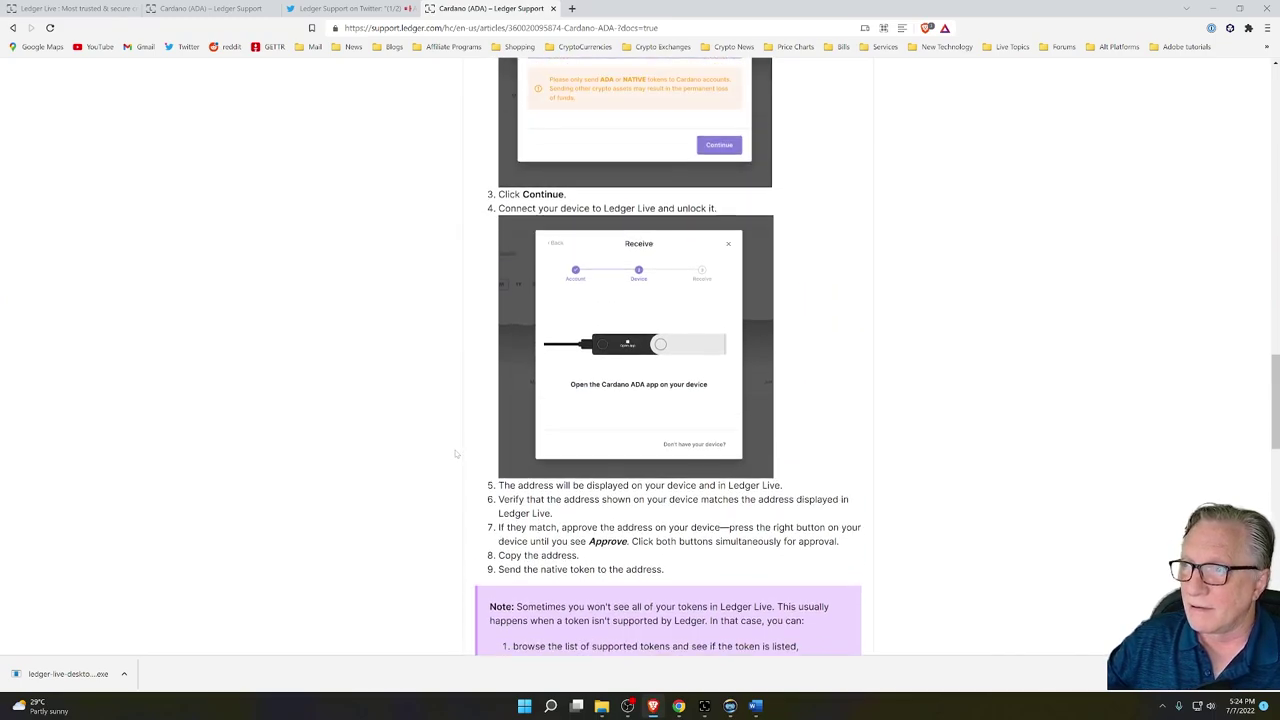
pyautogui.scroll(5, 455, 453)
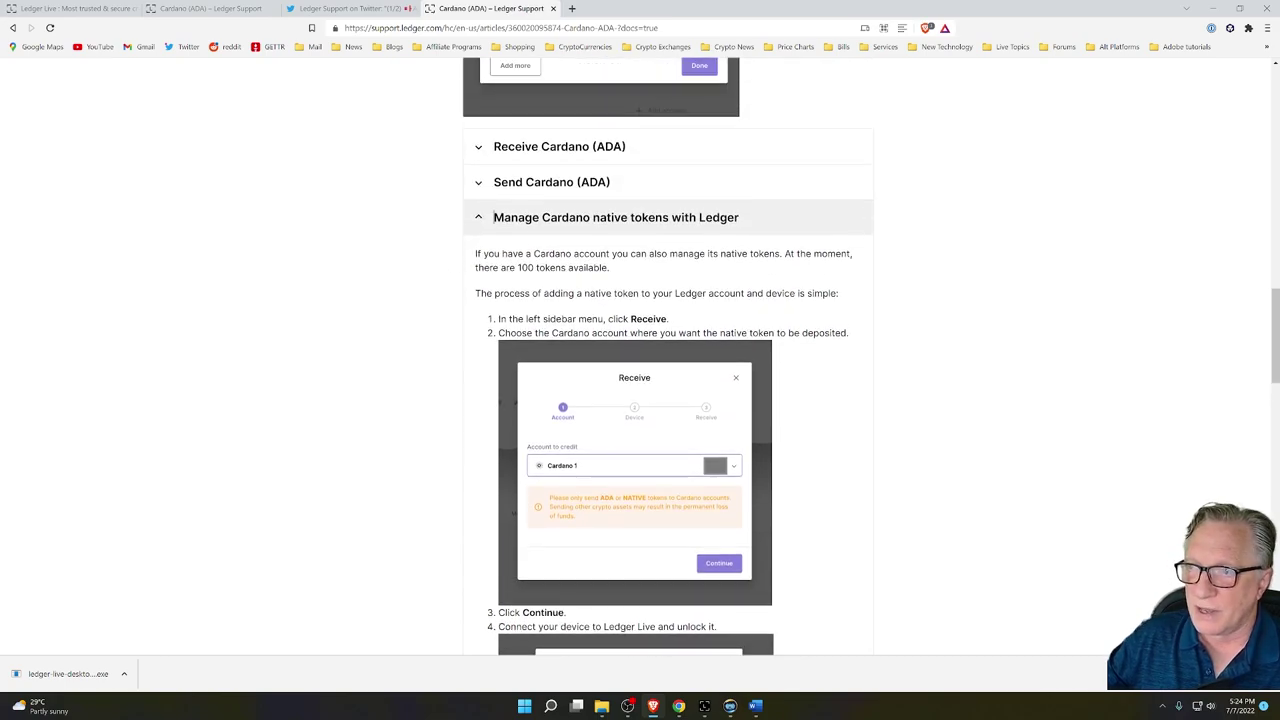
pyautogui.moveTo(517, 268); pyautogui.dragTo(608, 268)
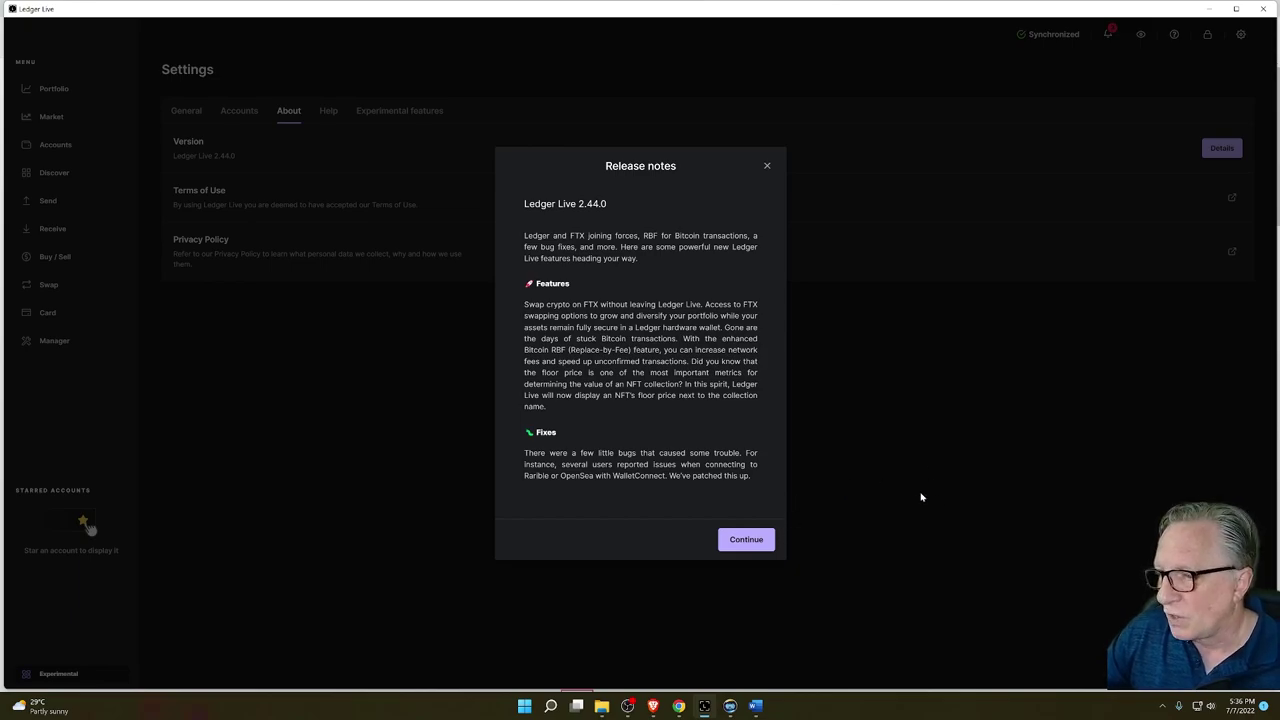
# Switch to the Brave tab showing the 'Transaction stuck in pending' support article
pyautogui.click(652, 706)
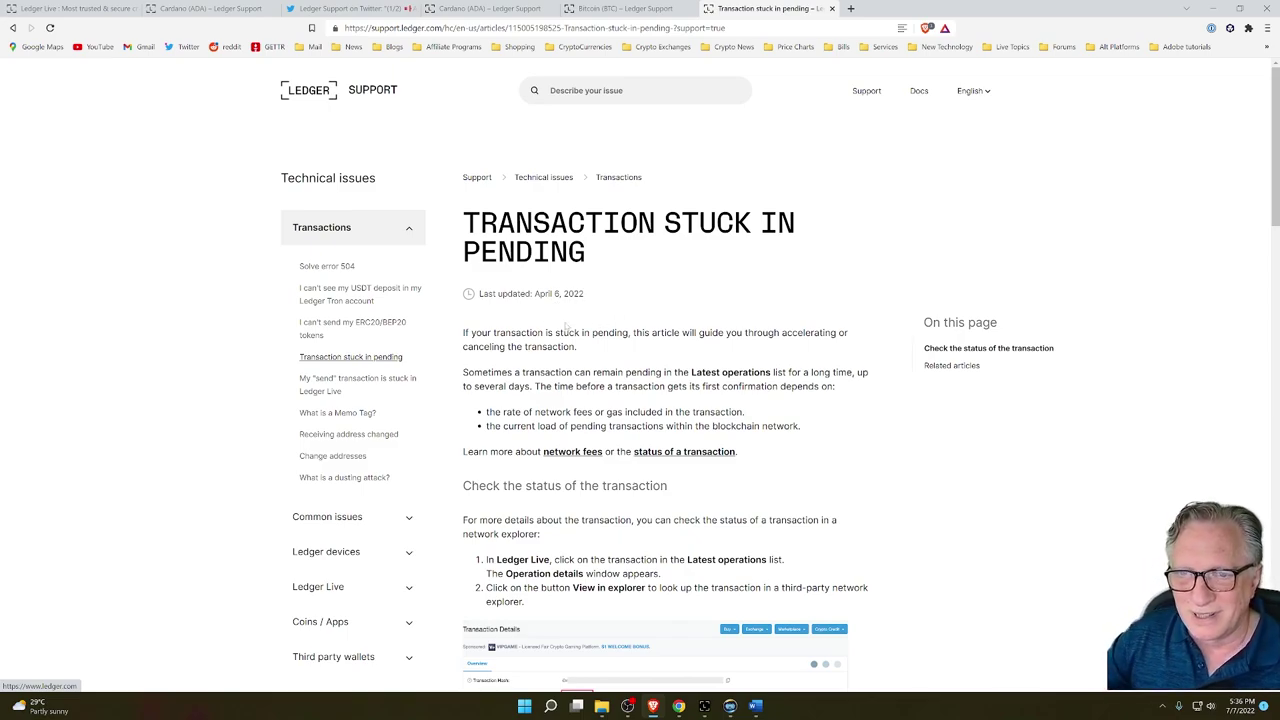
# Re-expand 'Accelerate the transaction' and read its Replace-by-fee and MyEtherWallet guidance
pyautogui.scroll(-5, 676, 415)
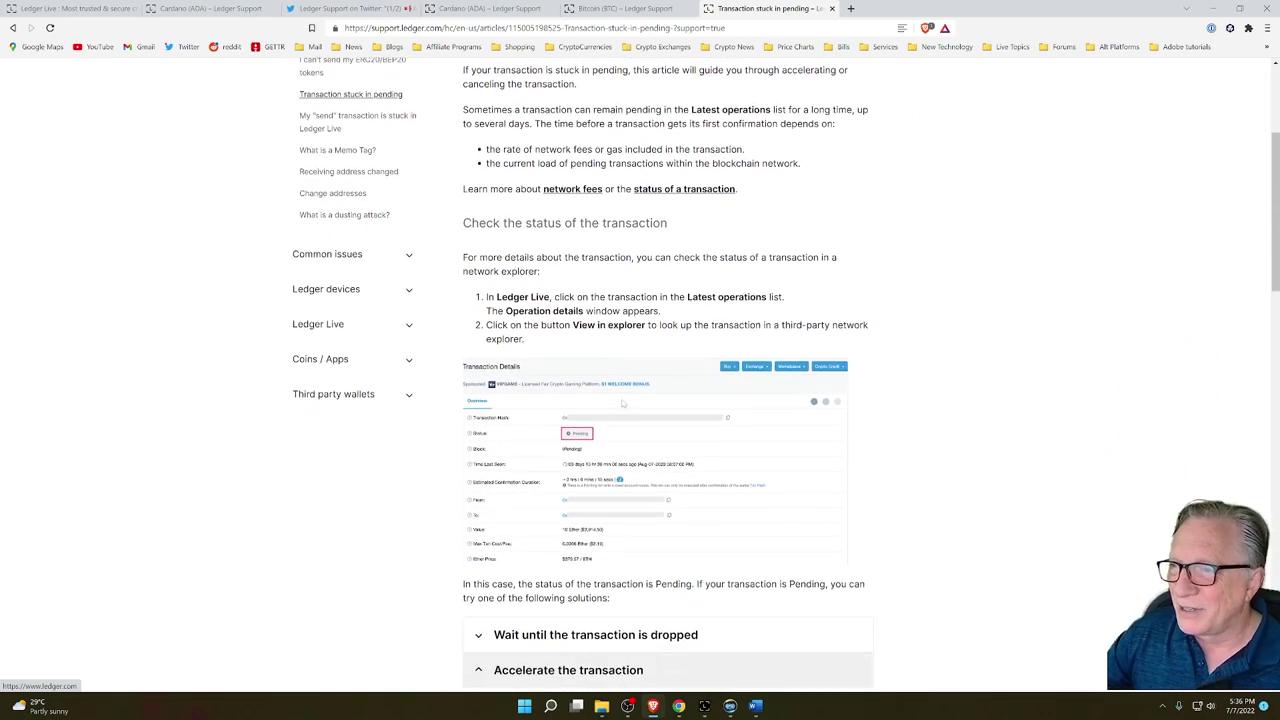
pyautogui.scroll(-1, 676, 415)
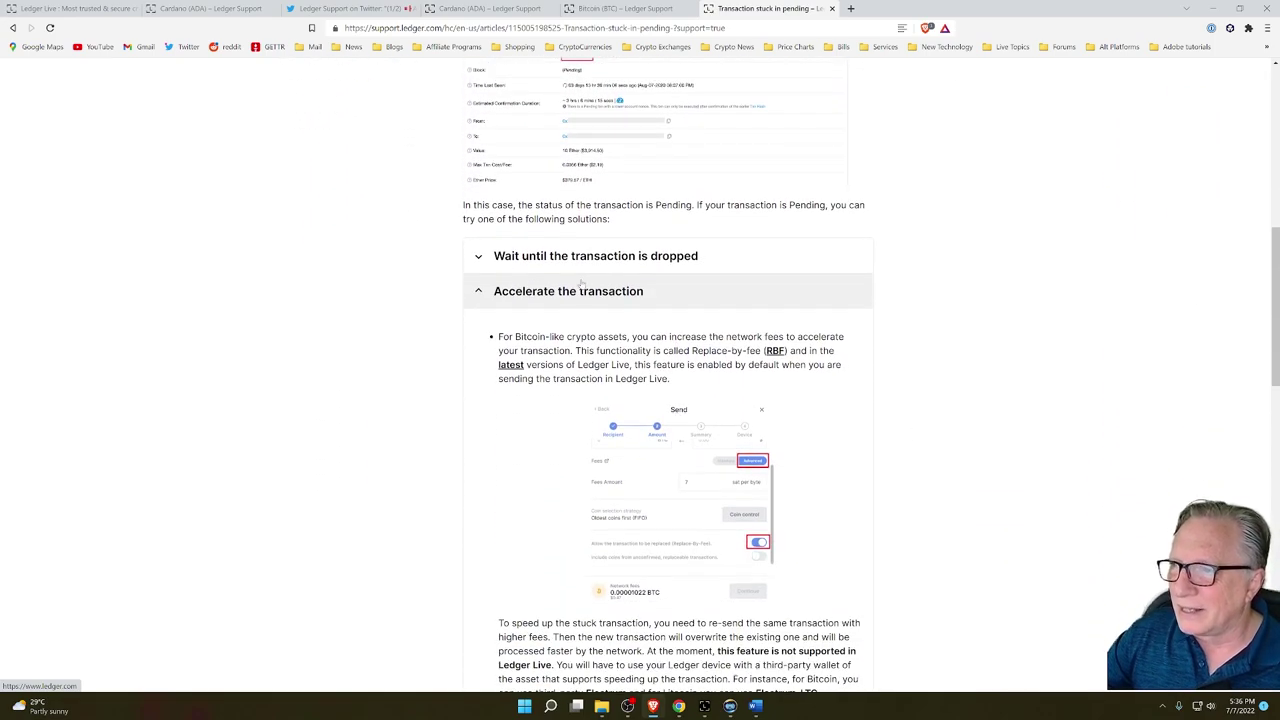
pyautogui.click(476, 291)
pyautogui.click(476, 291)
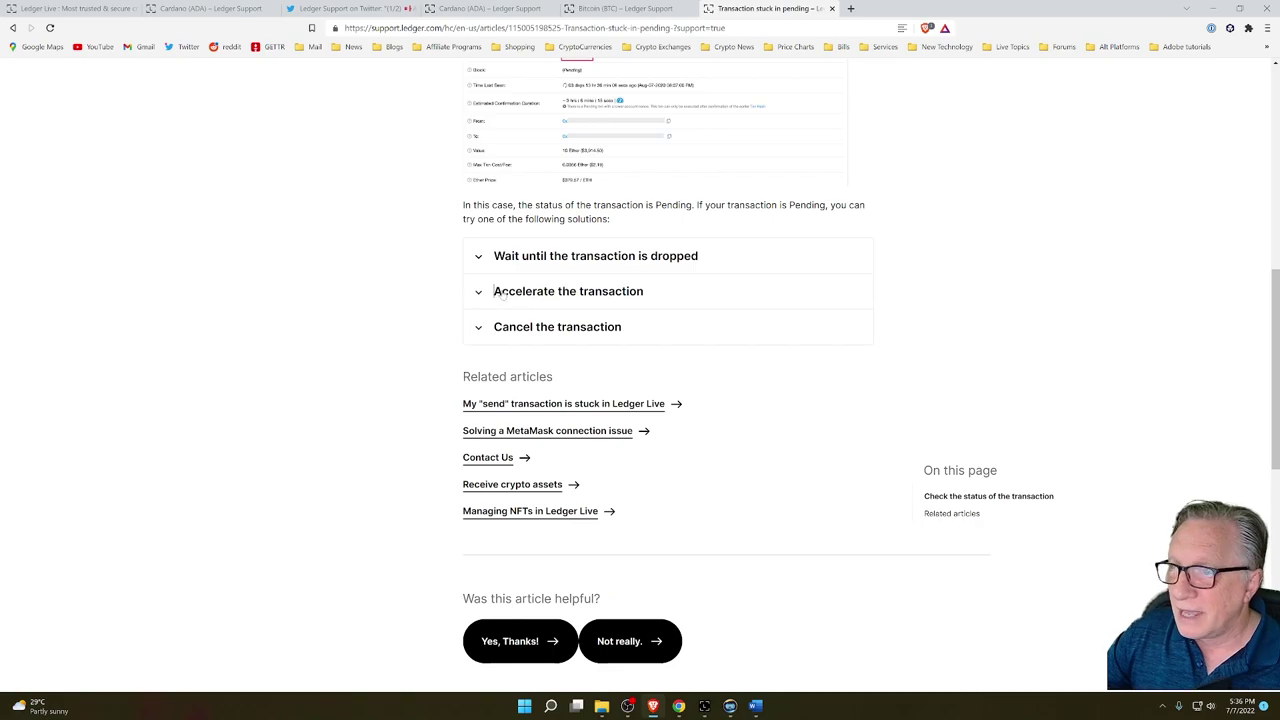
pyautogui.click(481, 293)
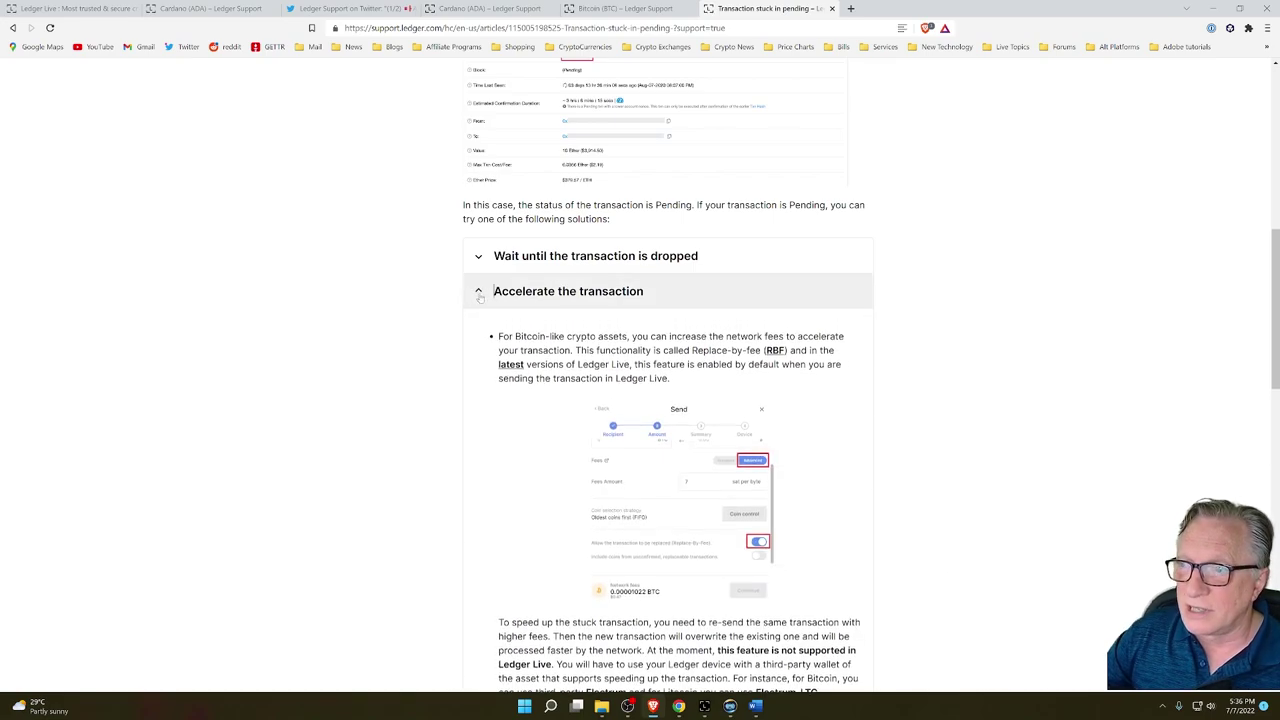
pyautogui.scroll(-1, 949, 415)
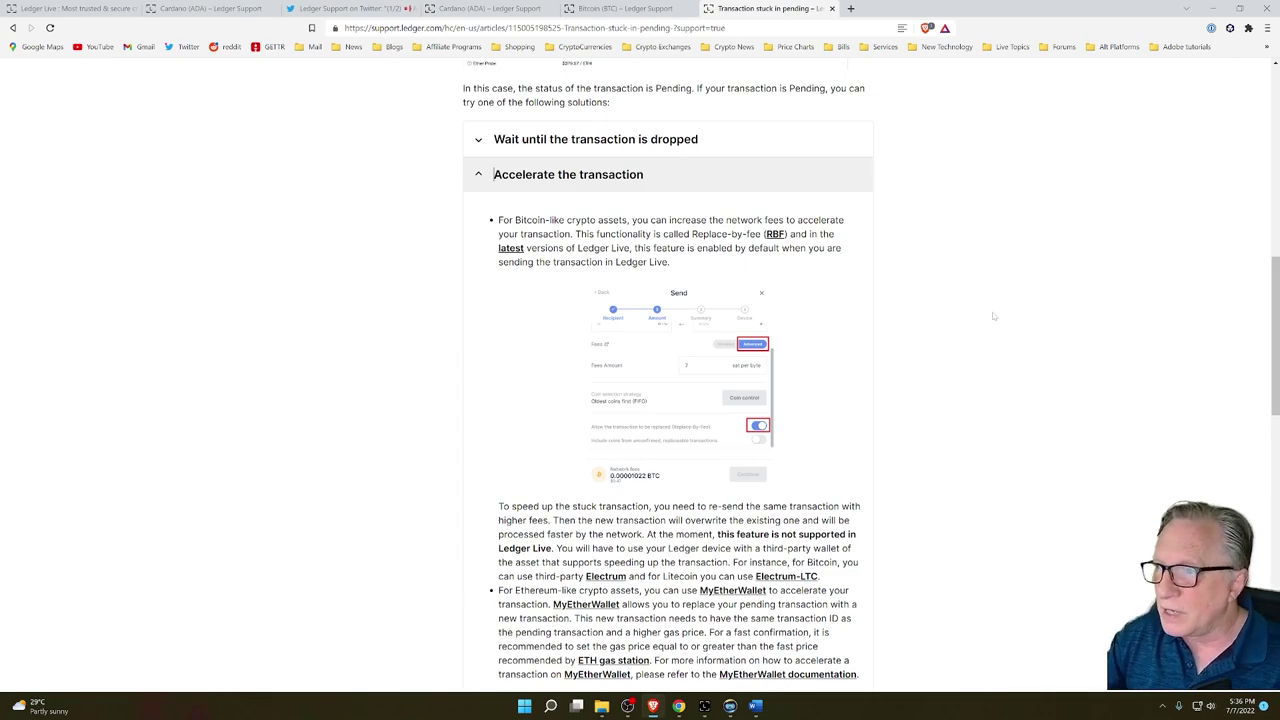
pyautogui.scroll(-1, 1003, 292)
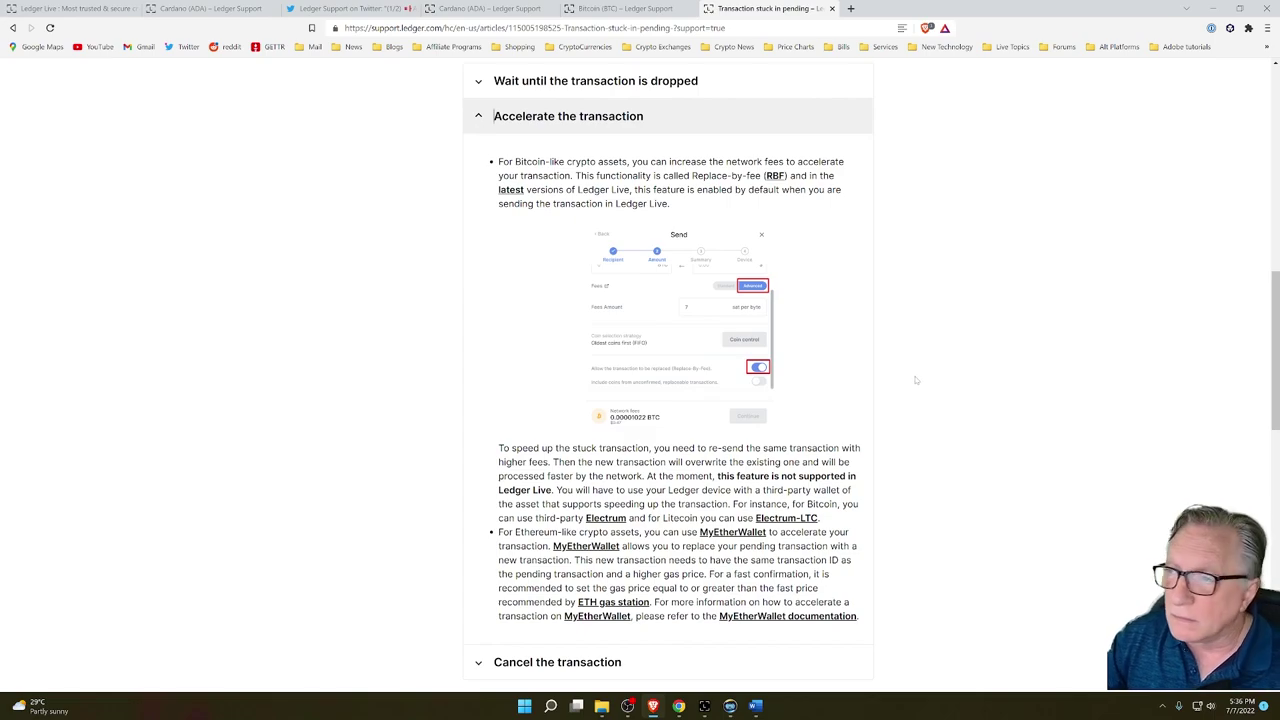
pyautogui.scroll(-1, 928, 386)
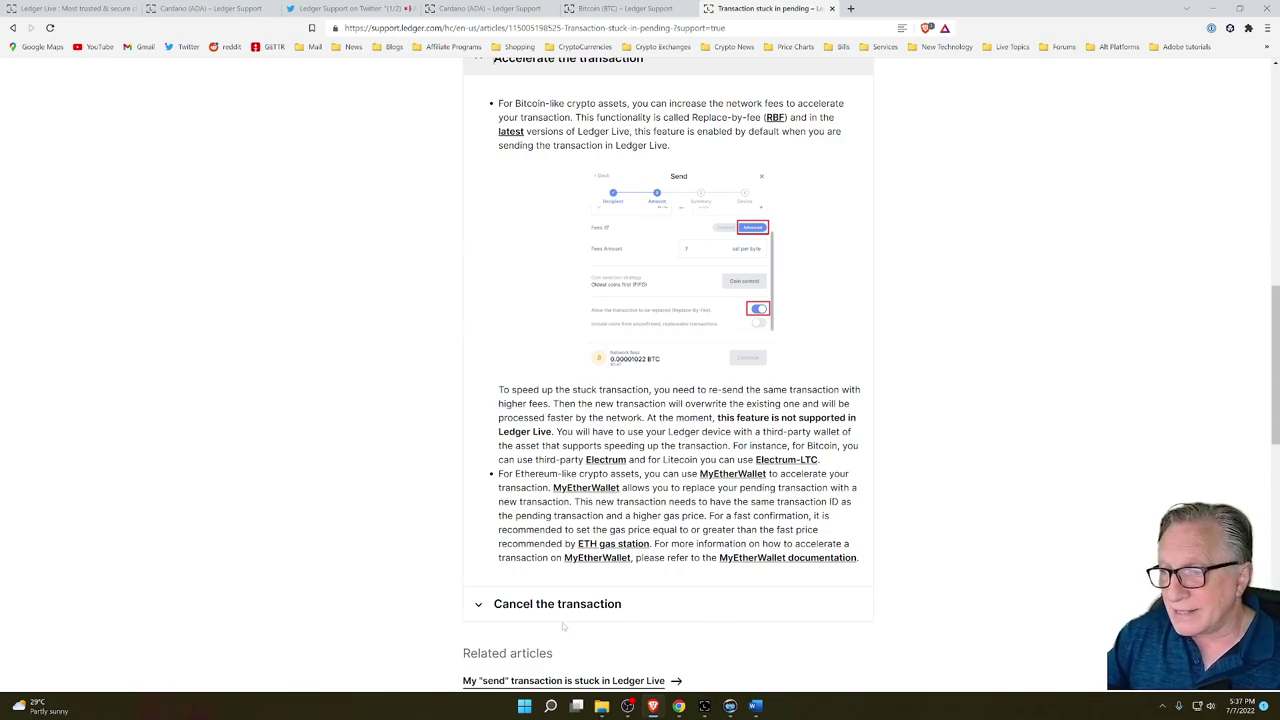
# Return to Ledger Live, dismiss the 2.44.0 release notes, and browse the Accounts list
pyautogui.hotkey('alt', 'Tab')
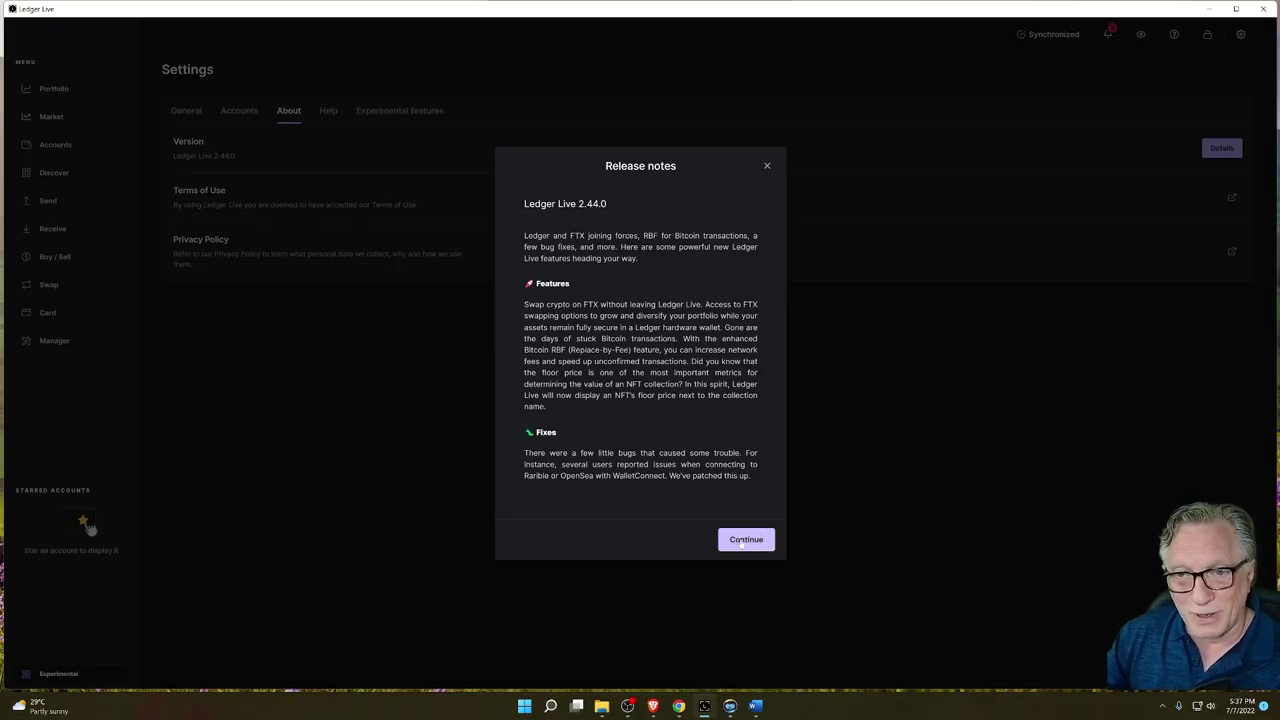
pyautogui.click(746, 543)
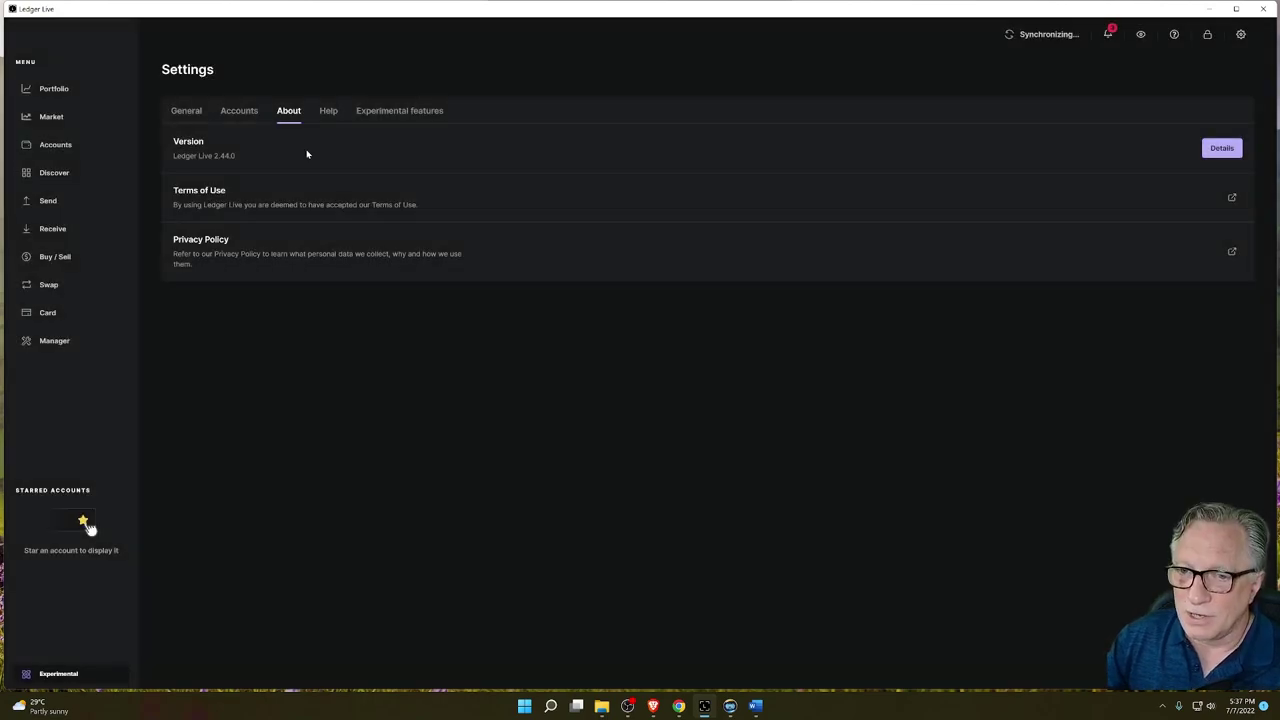
pyautogui.click(47, 150)
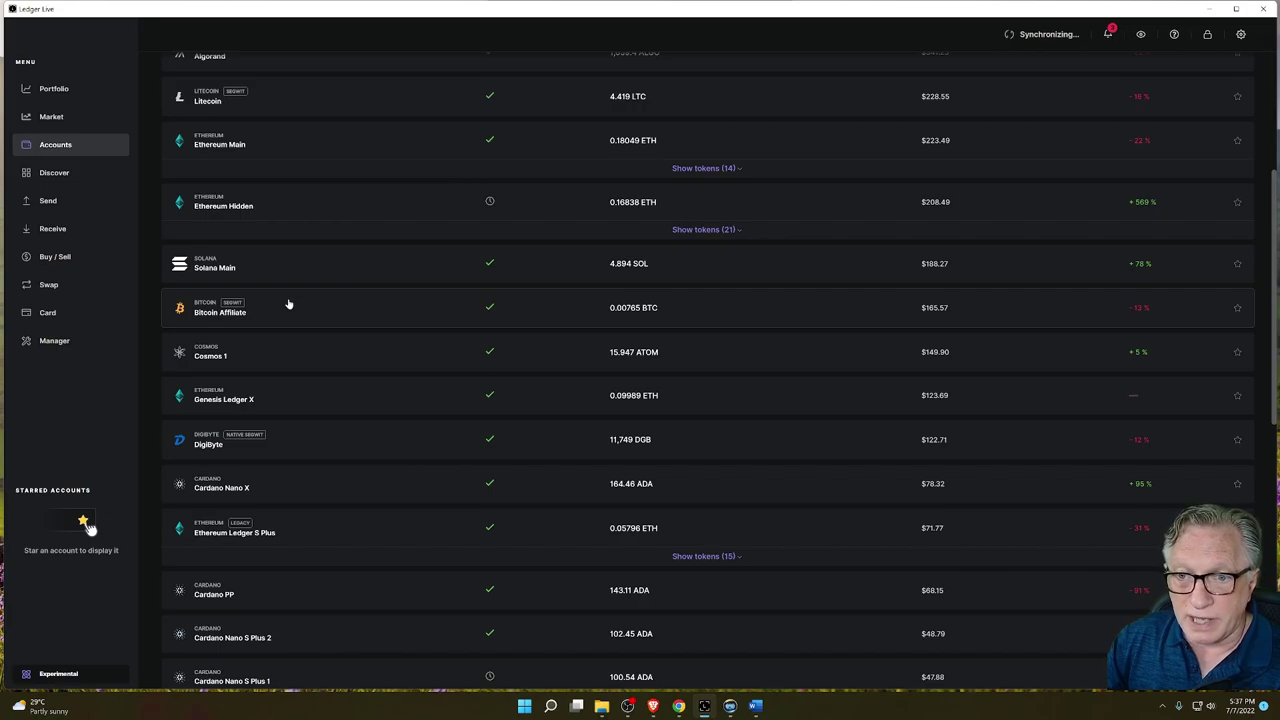
pyautogui.scroll(-5, 340, 305)
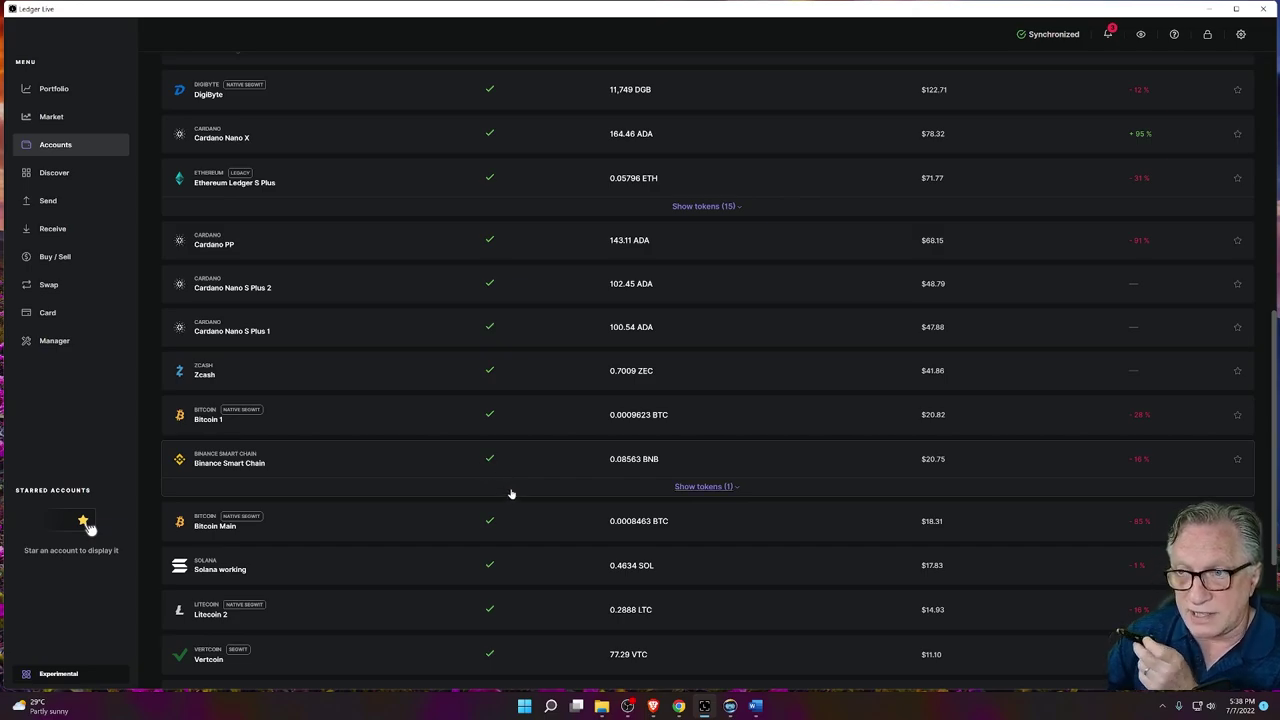
pyautogui.scroll(5, 511, 491)
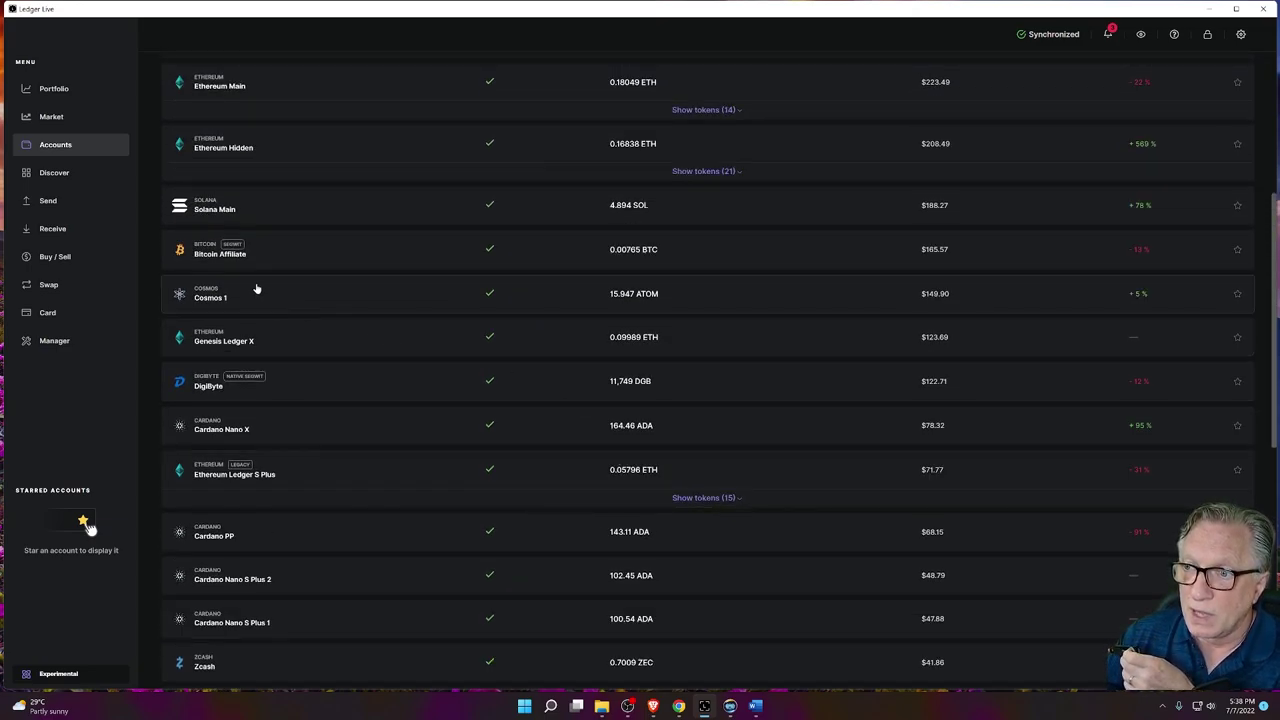
# Copy the Bitcoin Affiliate receive address without device verification, then close the Receive dialog
pyautogui.click(300, 250)
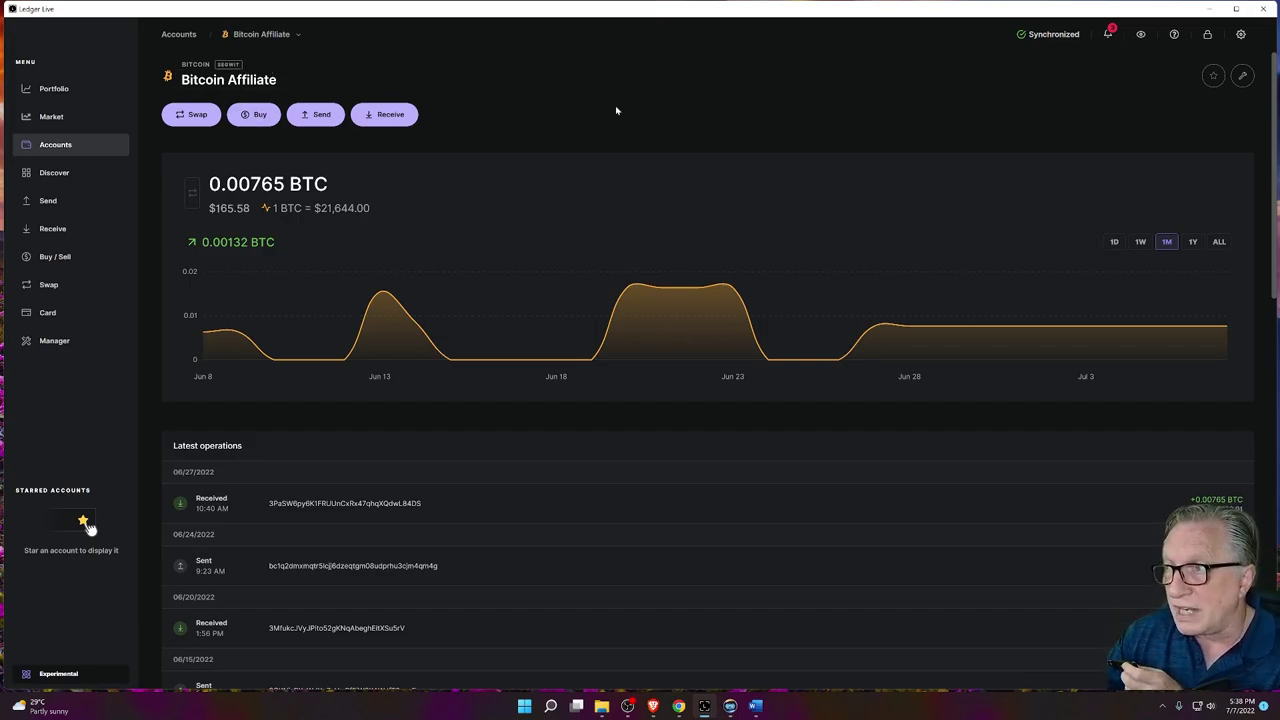
pyautogui.click(391, 114)
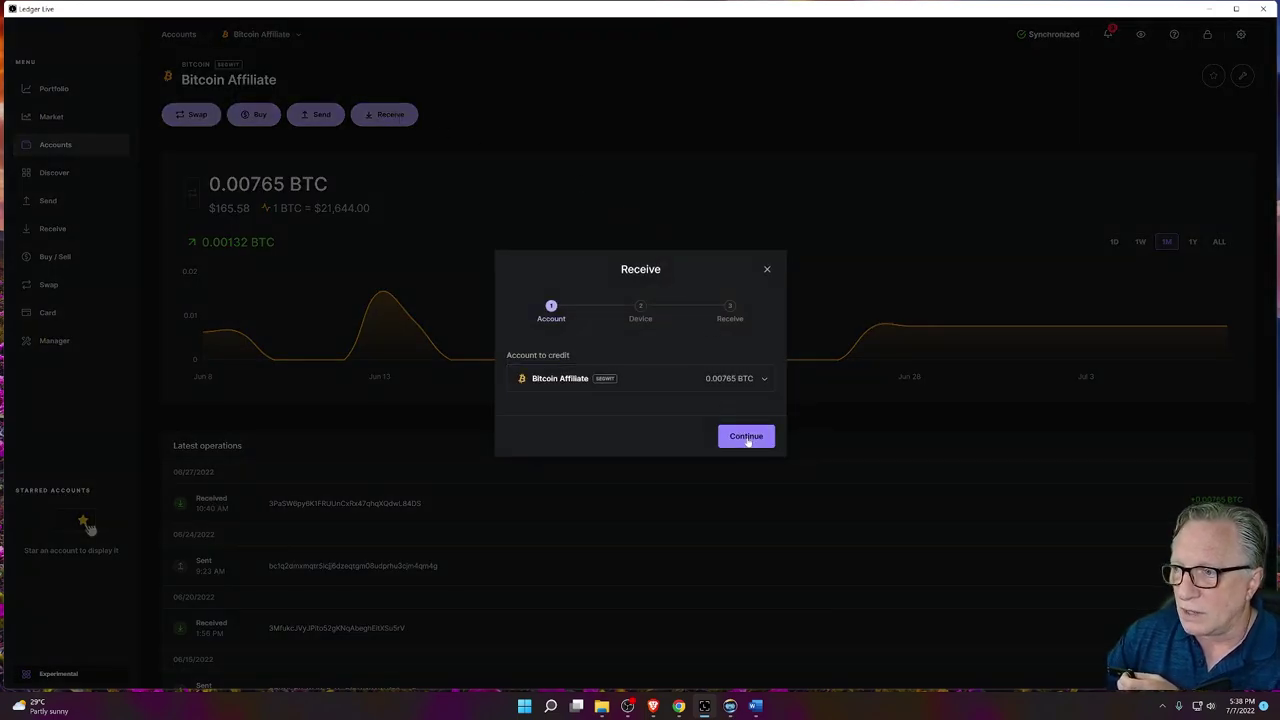
pyautogui.click(748, 441)
pyautogui.click(714, 496)
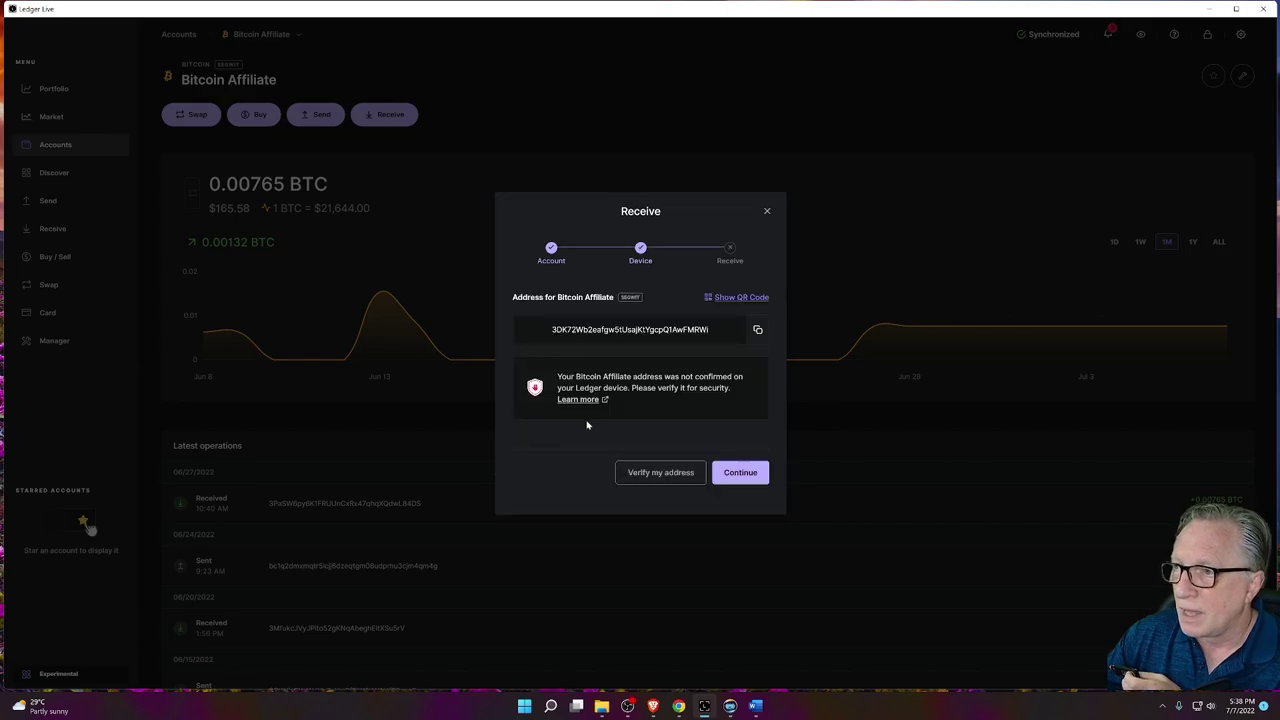
pyautogui.click(757, 330)
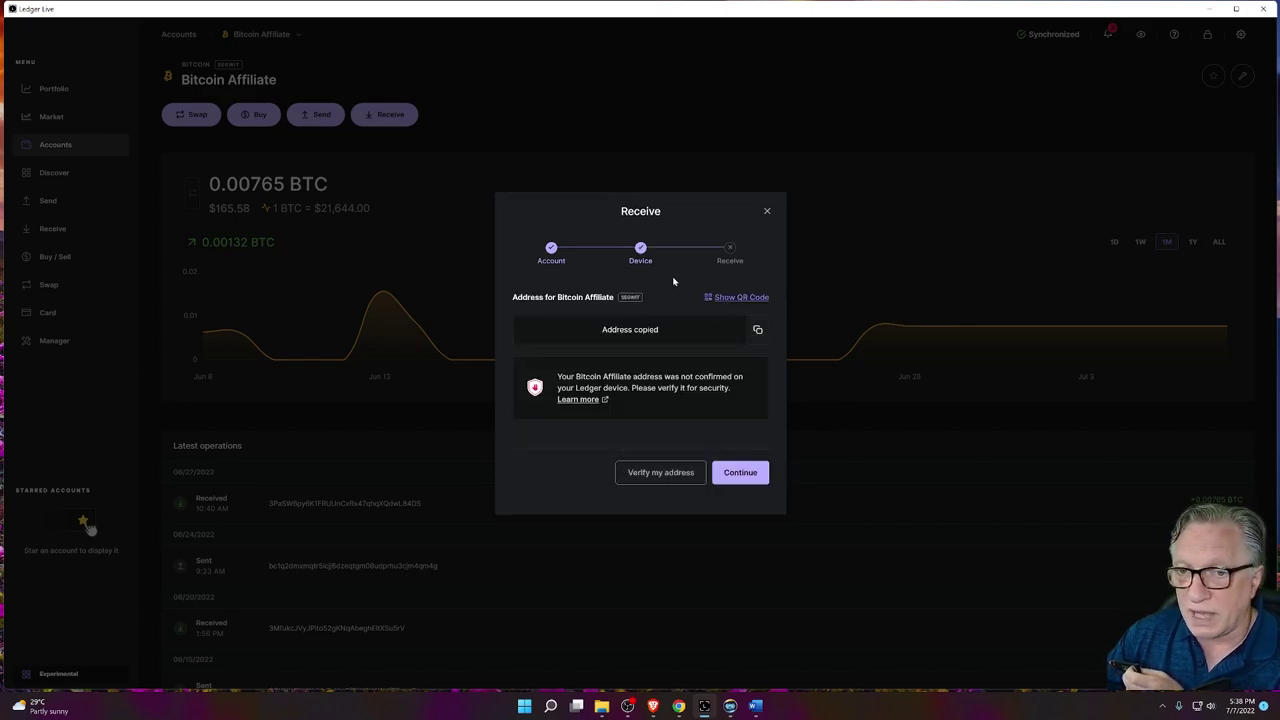
pyautogui.click(767, 211)
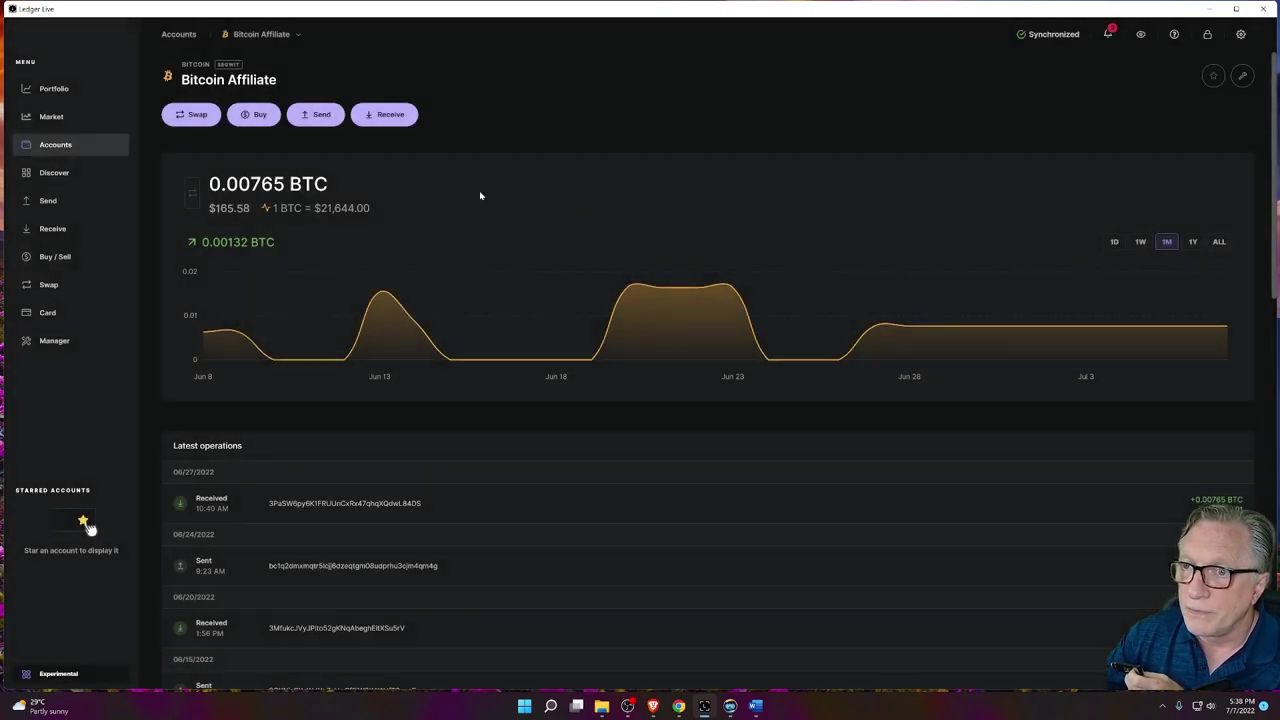
# Go back to the accounts list and open the Bitcoin Main account
pyautogui.click(70, 146)
pyautogui.scroll(-5, 560, 517)
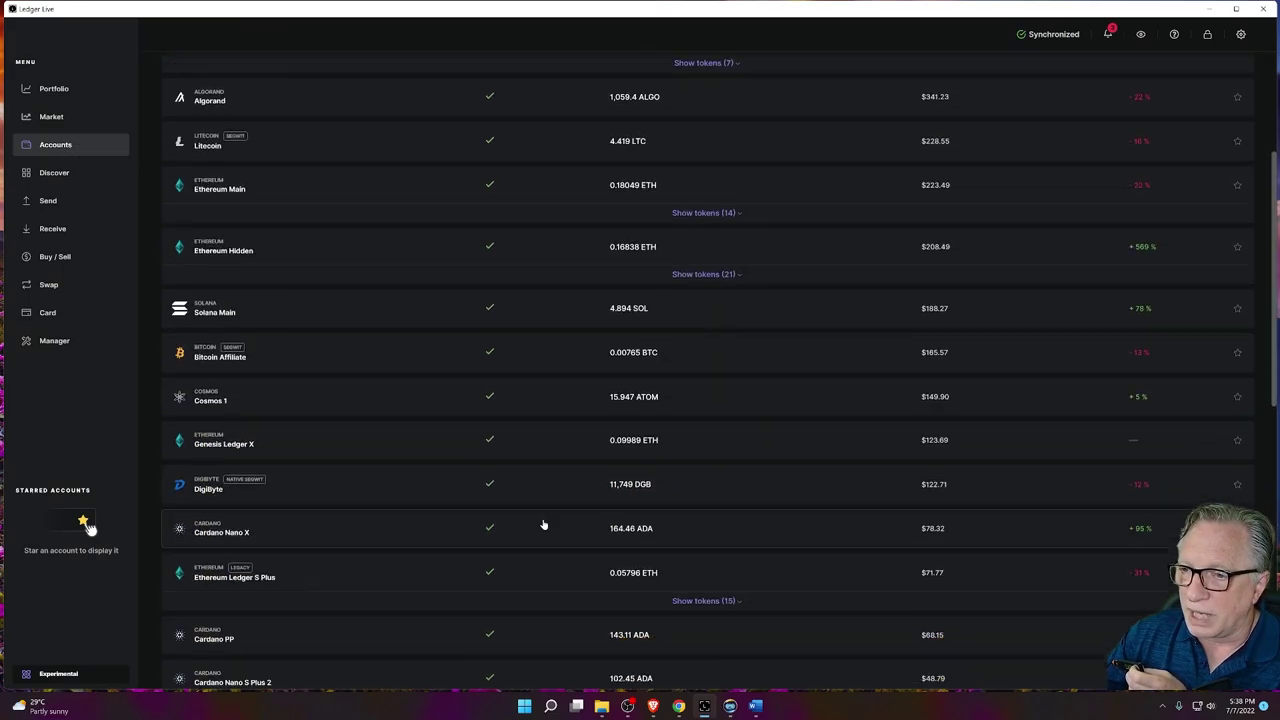
pyautogui.scroll(-4, 536, 527)
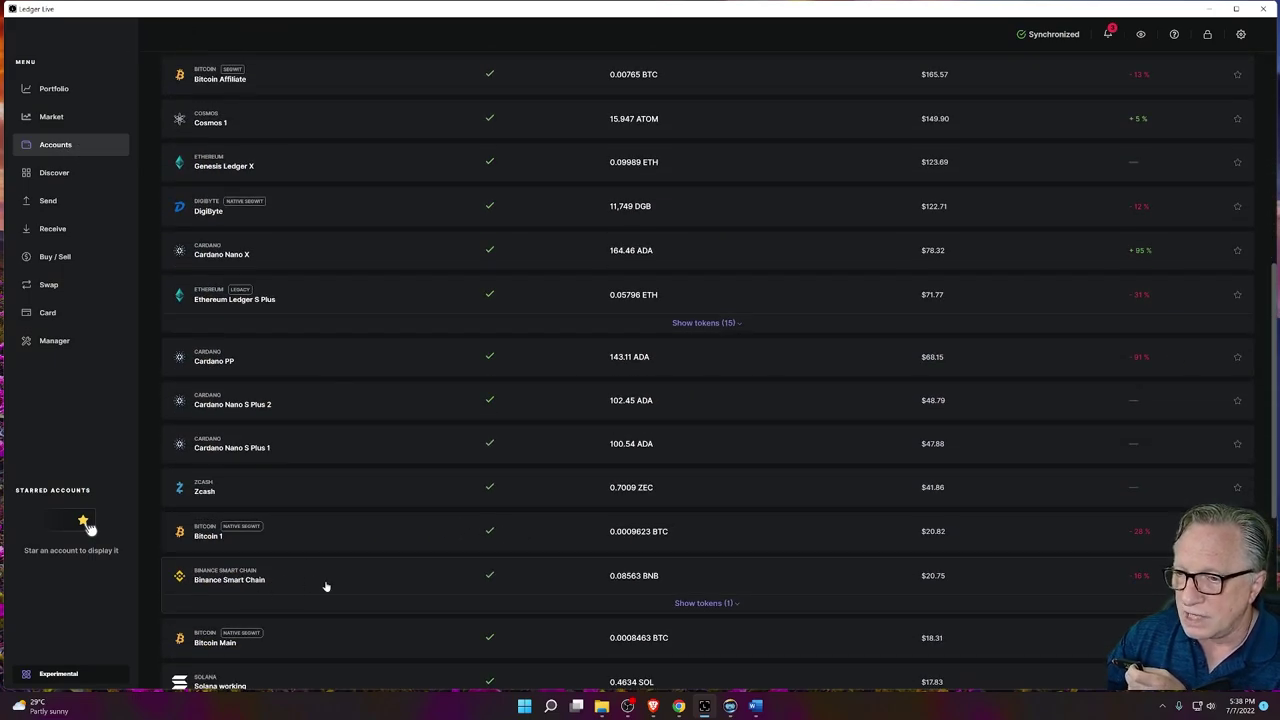
pyautogui.scroll(-1, 361, 584)
pyautogui.click(633, 587)
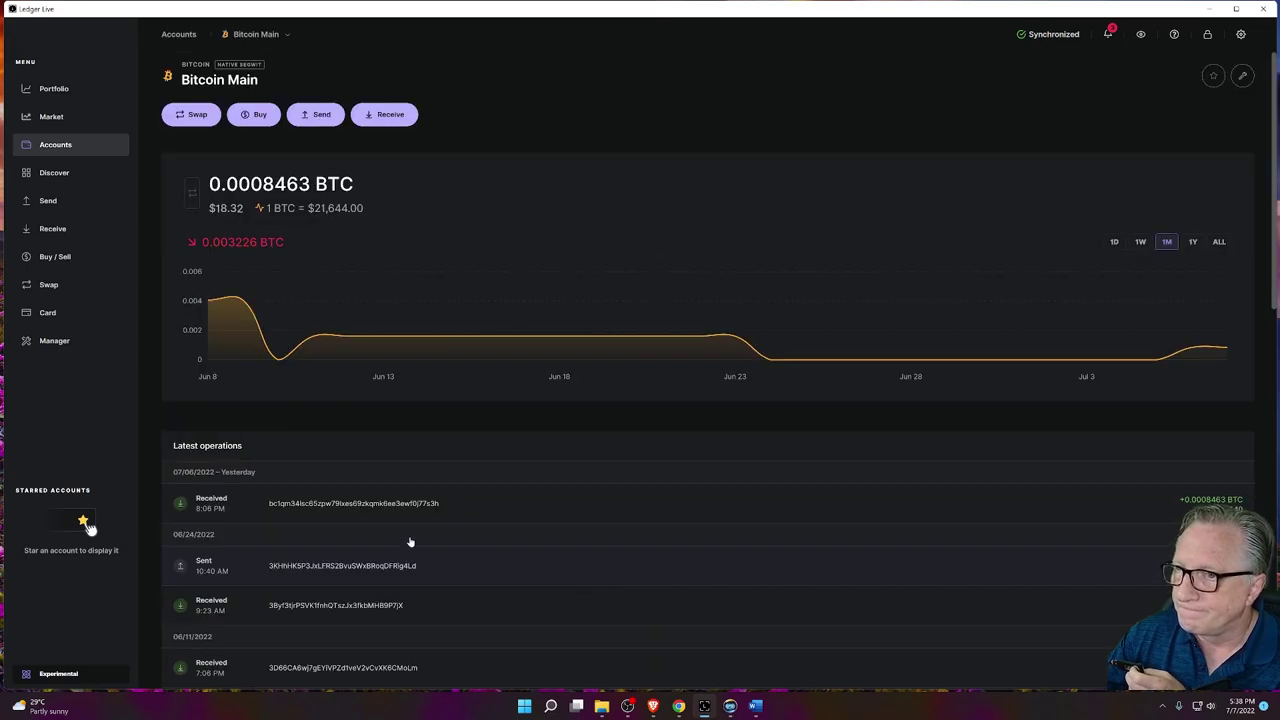
# Start a send from Bitcoin Main with the copied address pasted as recipient
pyautogui.click(322, 115)
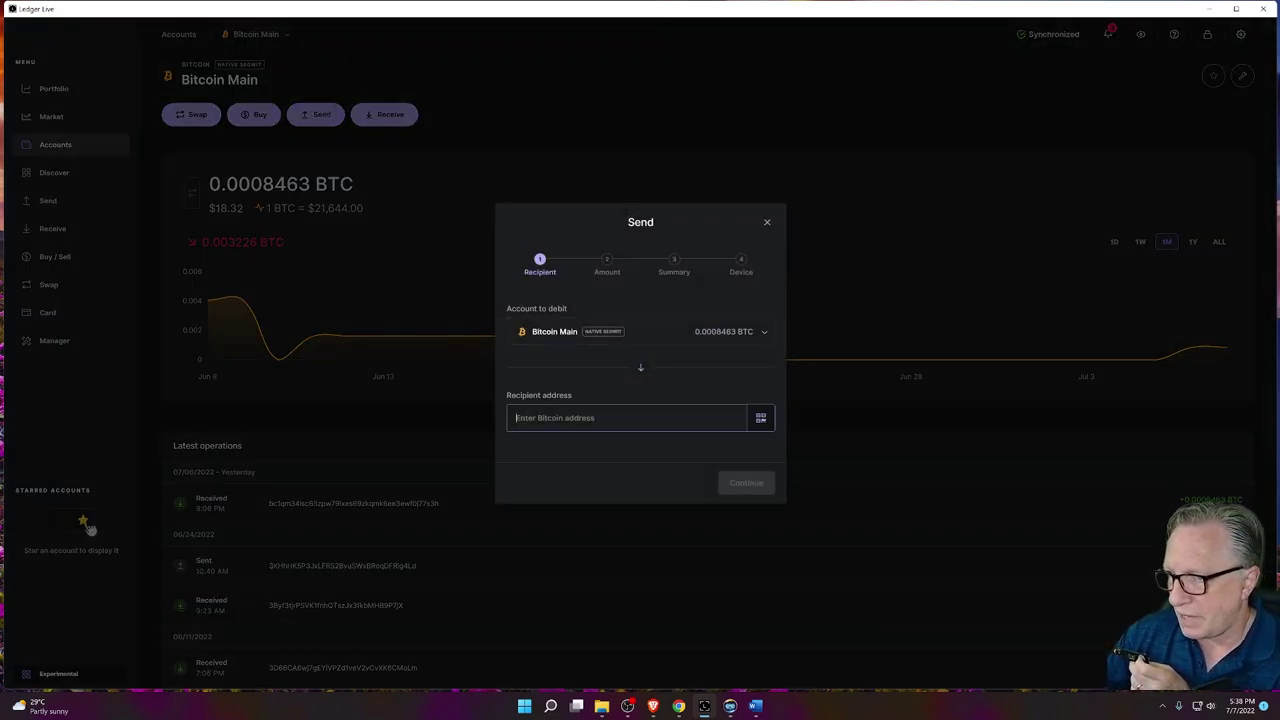
pyautogui.rightClick(529, 425)
pyautogui.click(550, 460)
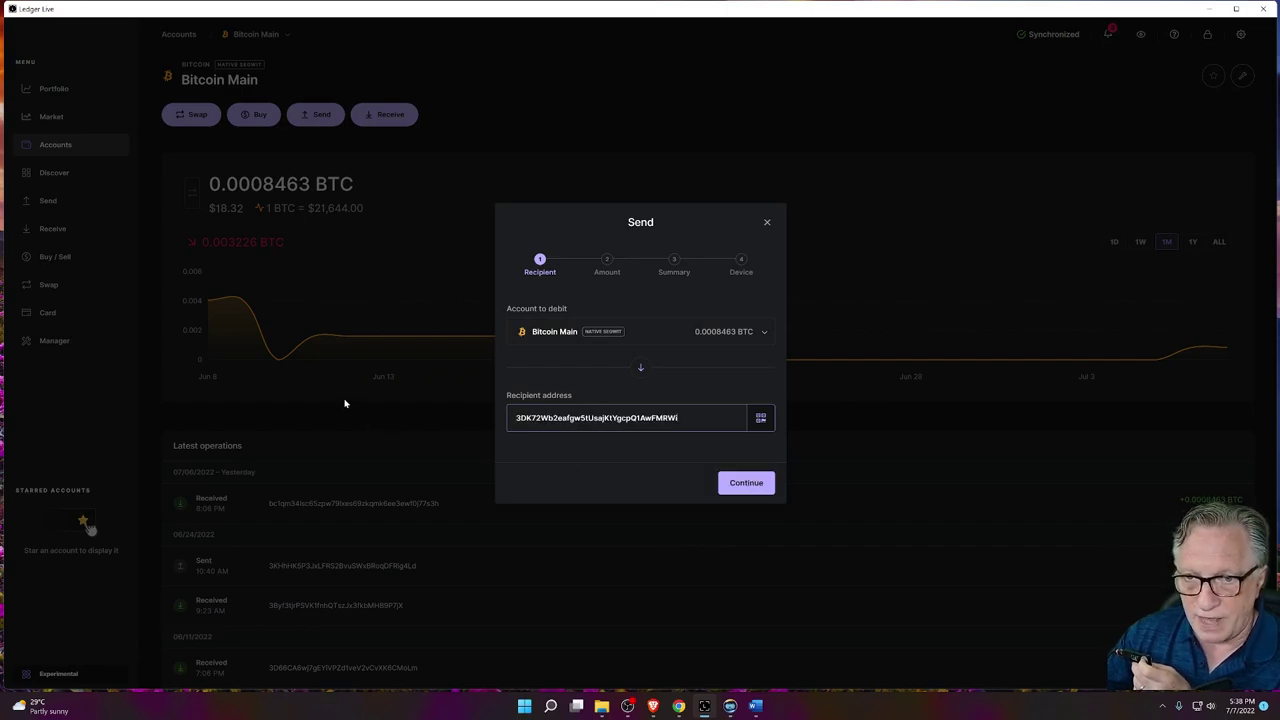
pyautogui.click(748, 486)
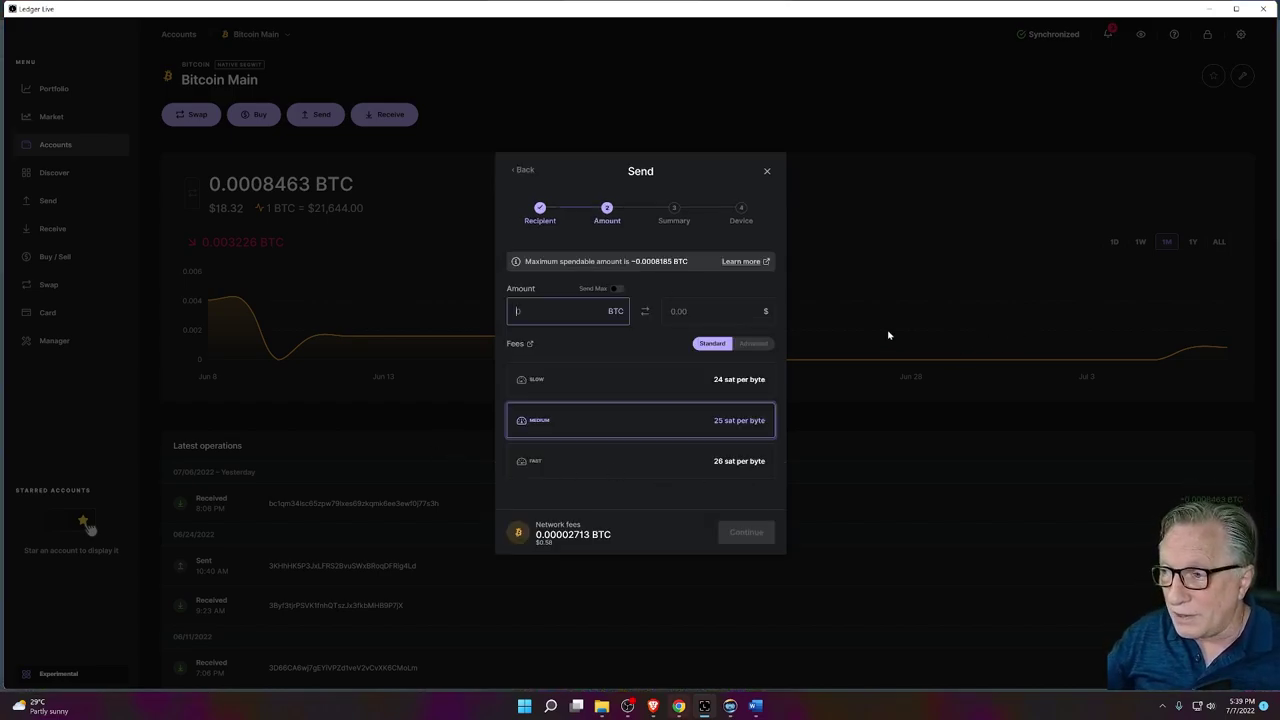
# Try the fee presets, picking slow 24 sat per byte, then switch to custom fees
pyautogui.click(755, 344)
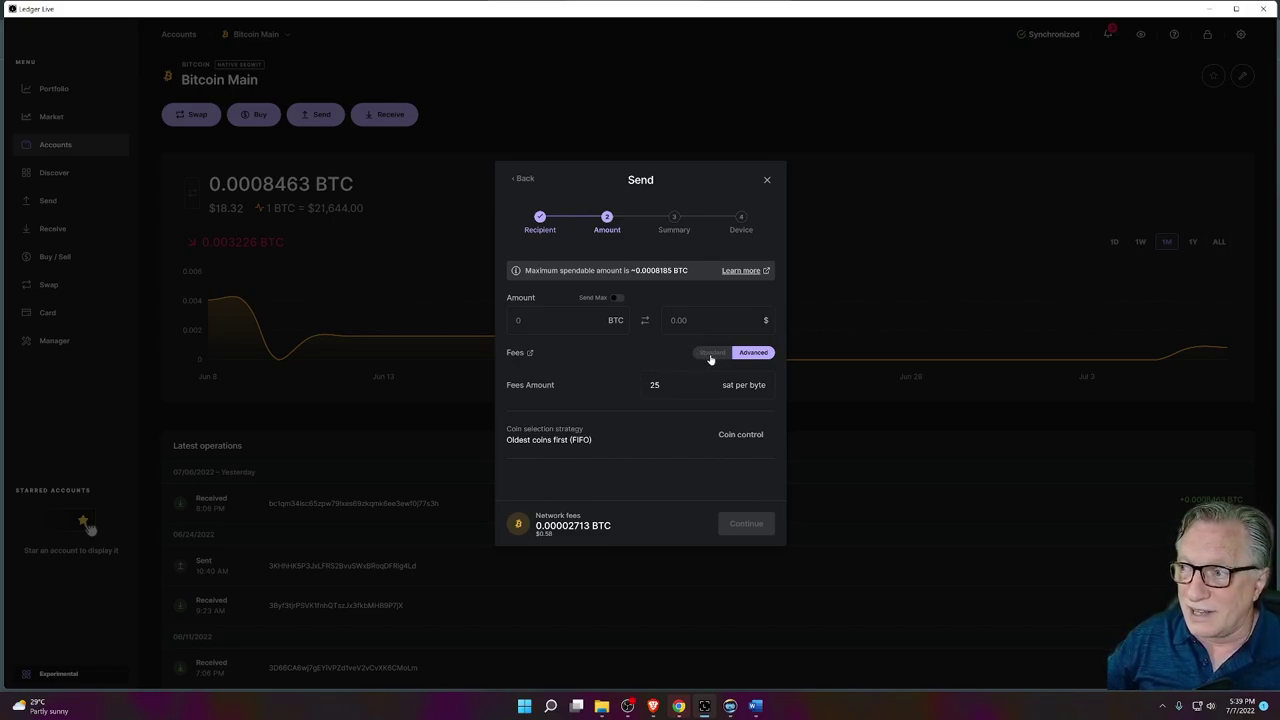
pyautogui.click(711, 355)
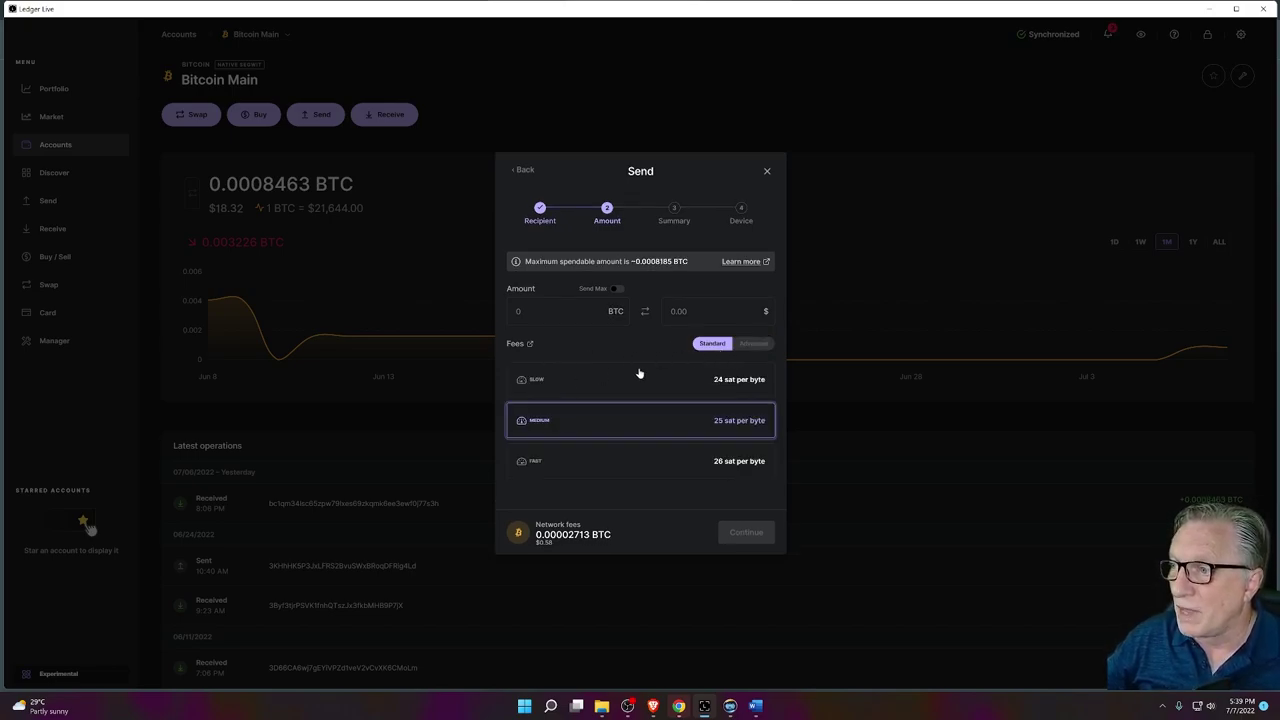
pyautogui.click(726, 383)
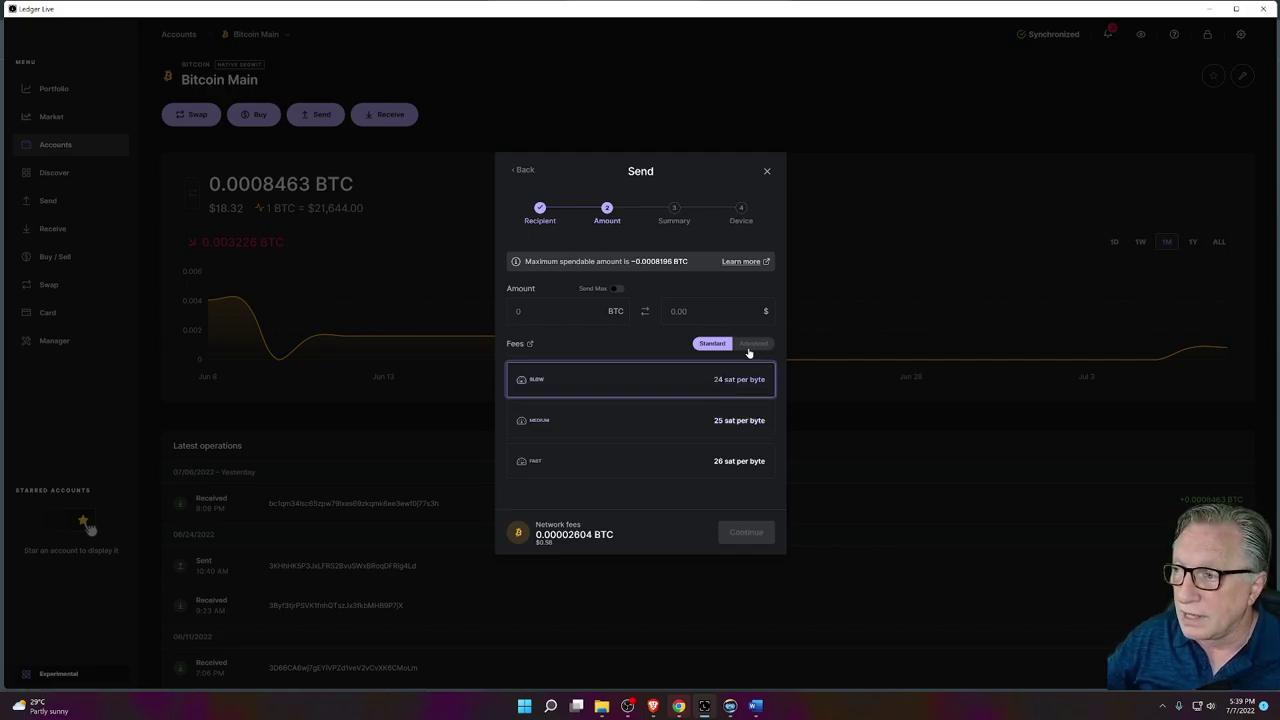
pyautogui.click(752, 344)
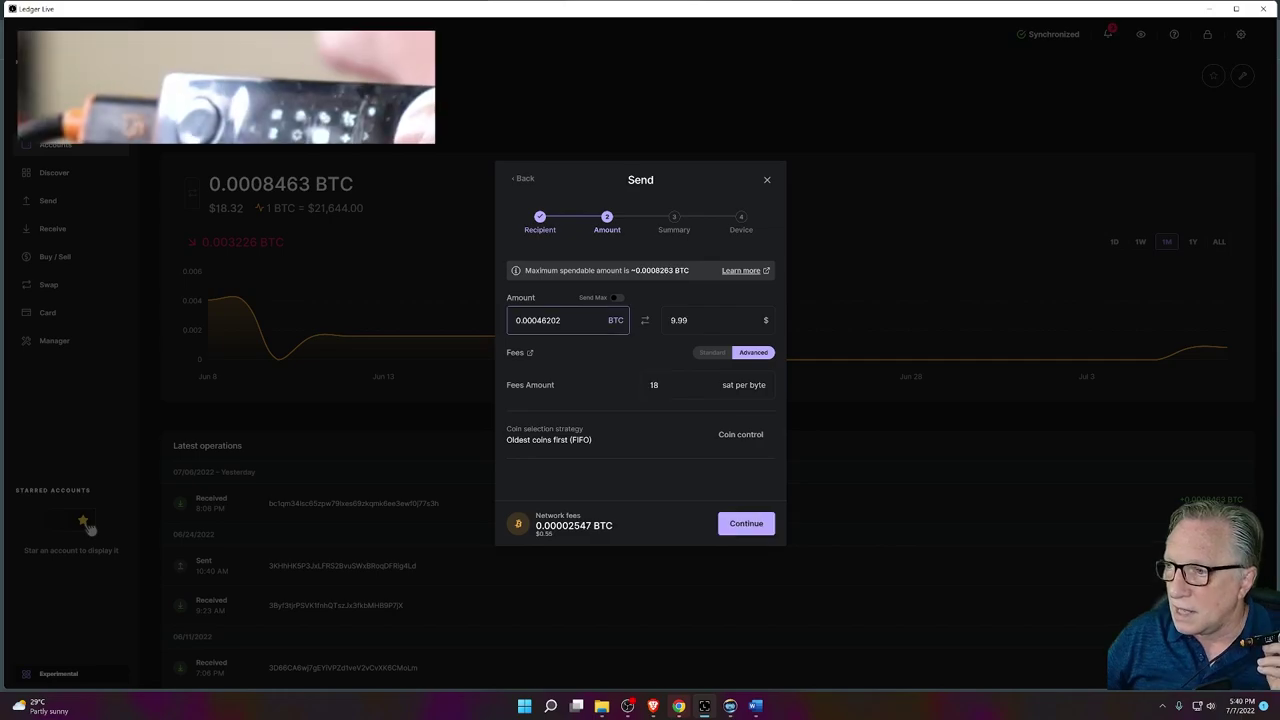
# Set the custom fee rate to 5 sat per byte and proceed to the Summary
pyautogui.click(690, 385)
pyautogui.write('18')
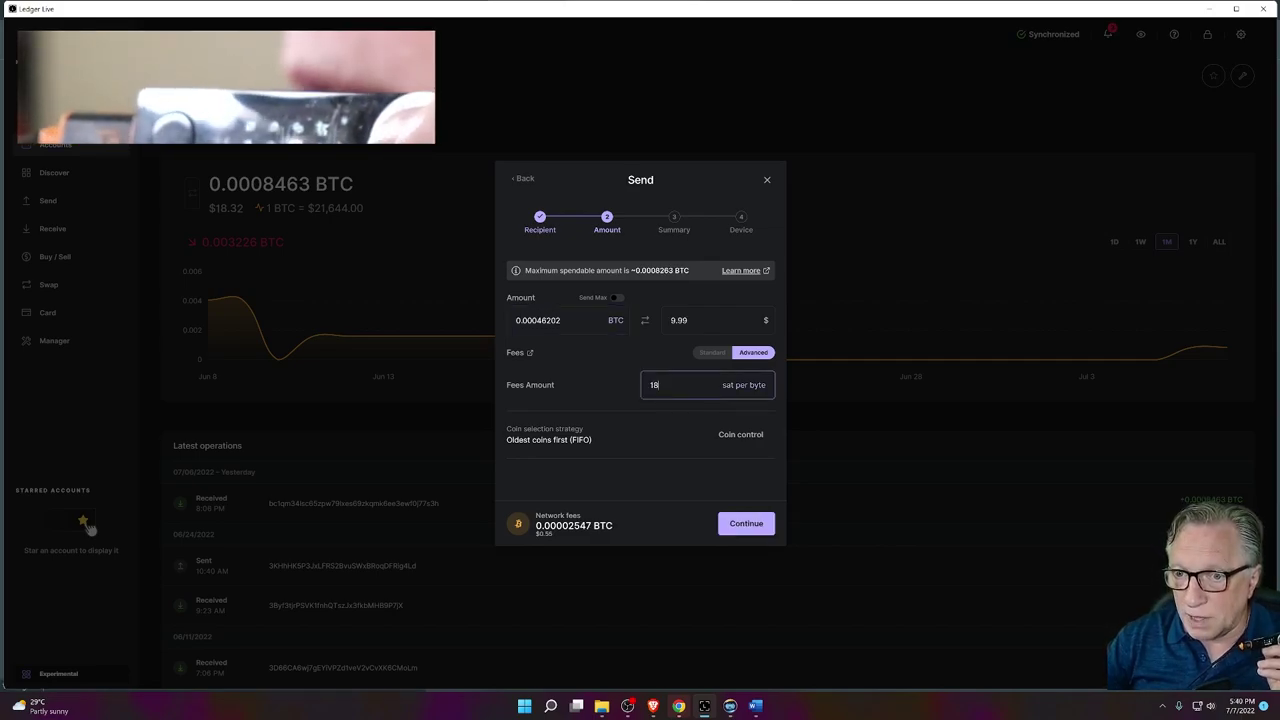
pyautogui.press('BackSpace')
pyautogui.write('0')
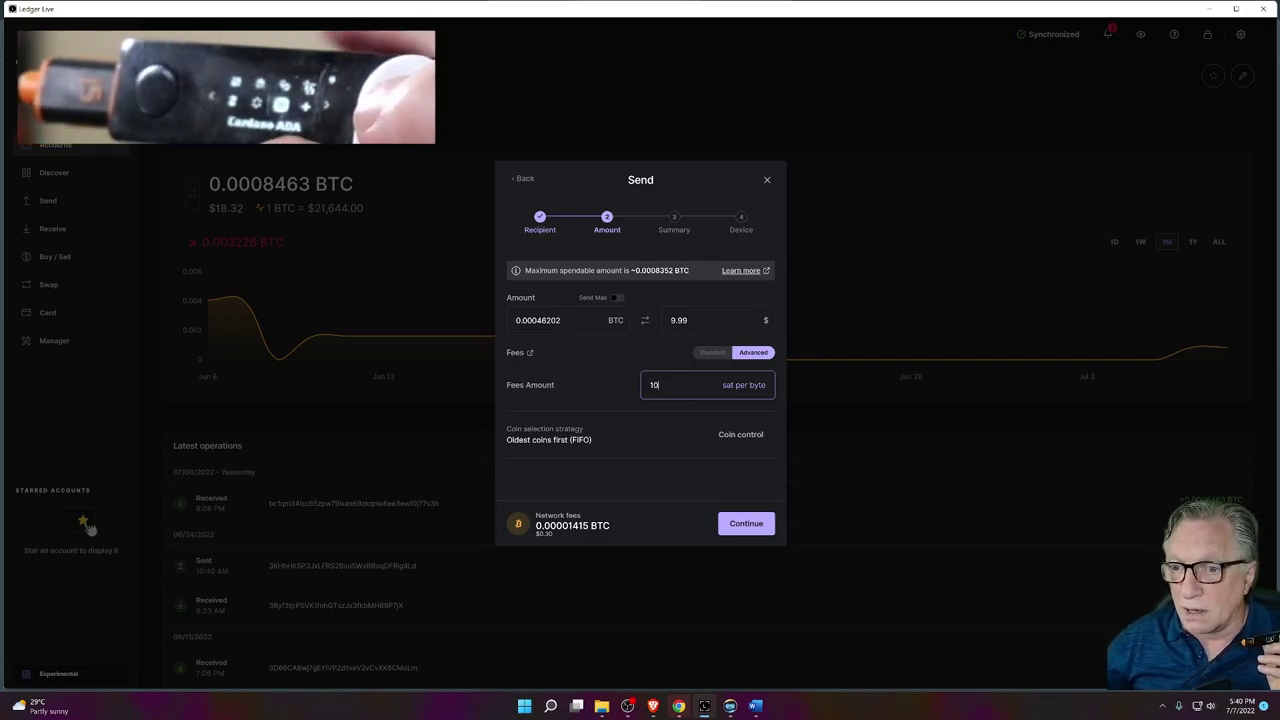
pyautogui.press('BackSpace')
pyautogui.press('BackSpace')
pyautogui.write('5')
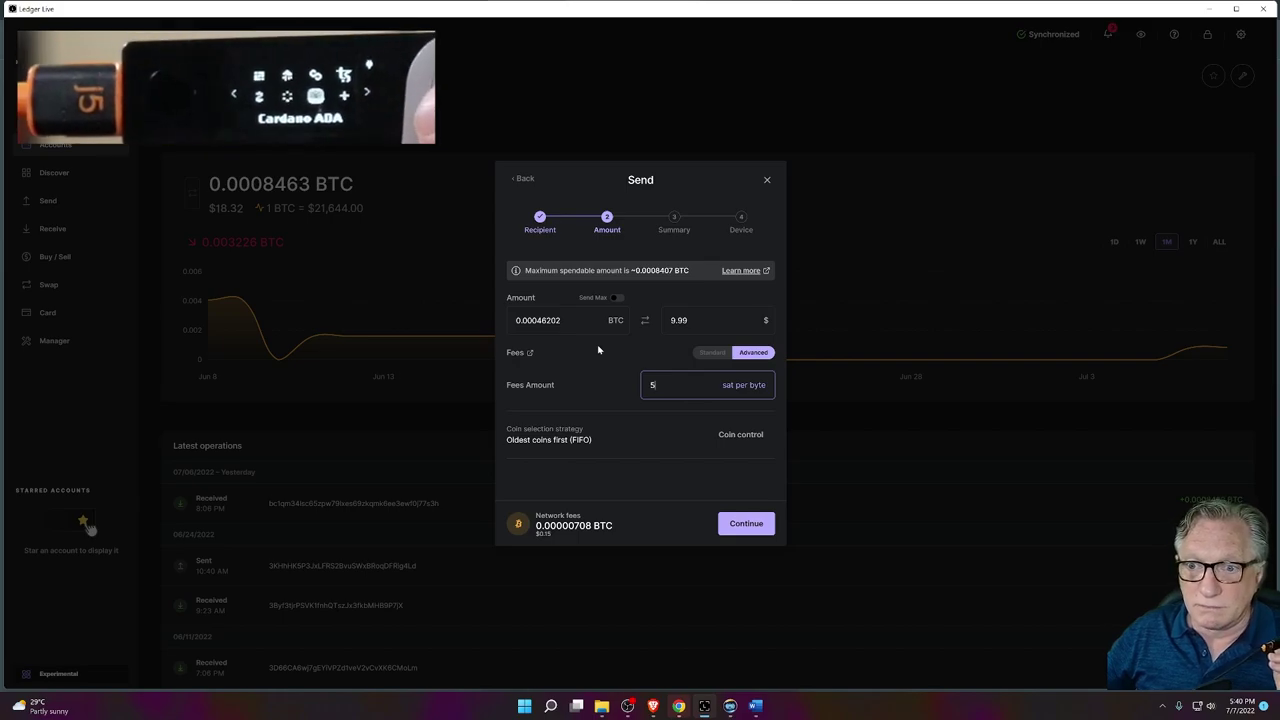
pyautogui.click(748, 525)
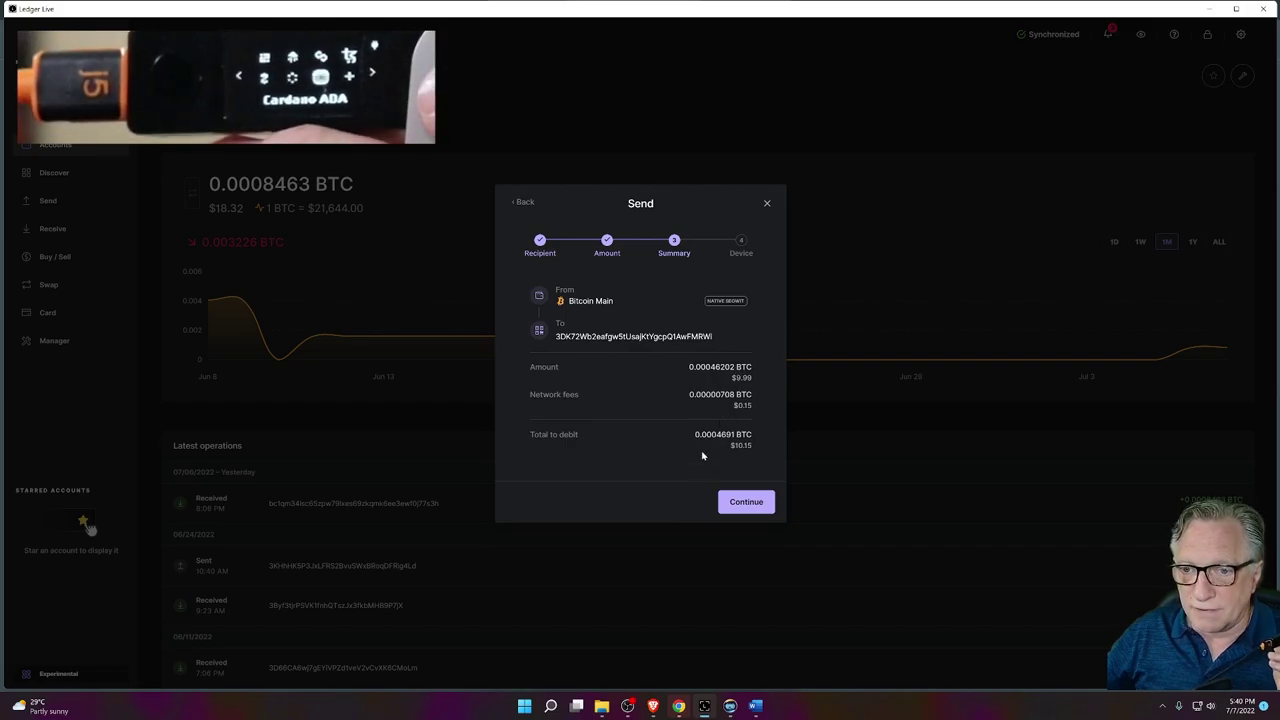
# Approve the summarised BTC send and sign it on the Ledger device until 'Transaction sent' appears
pyautogui.click(748, 504)
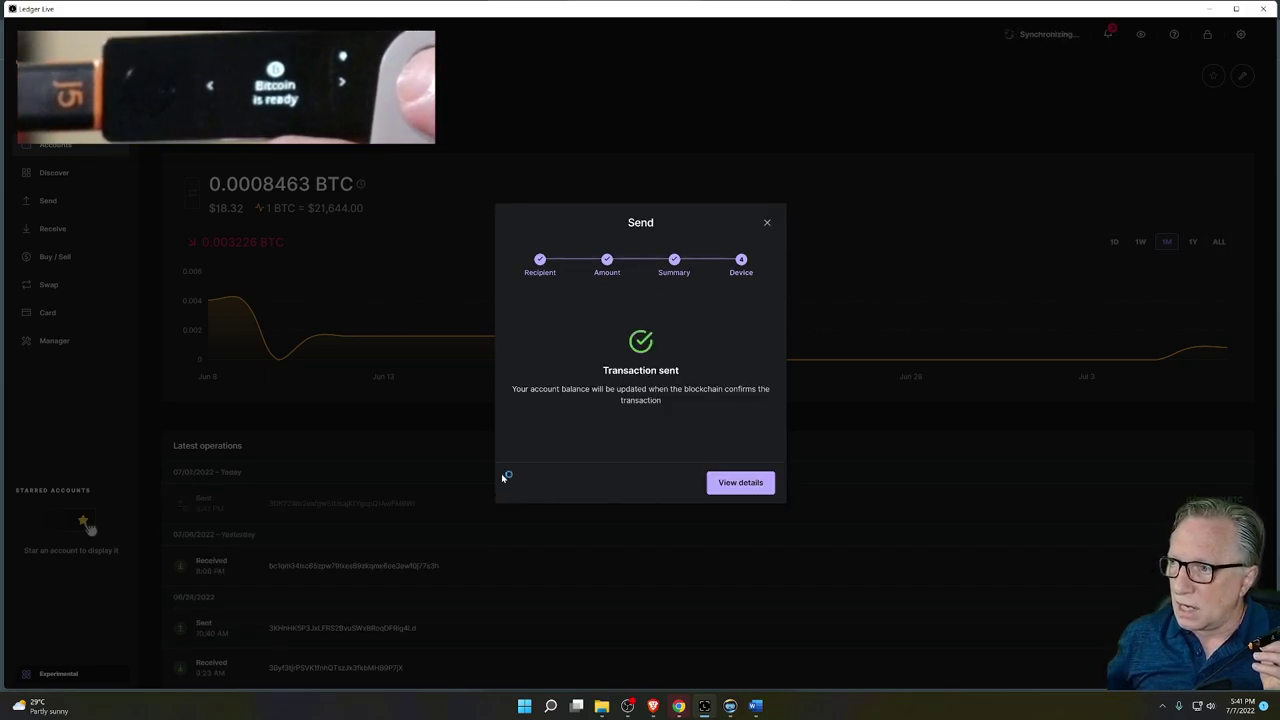
# Open the new sent transaction's details and view it in the block explorer
pyautogui.click(740, 485)
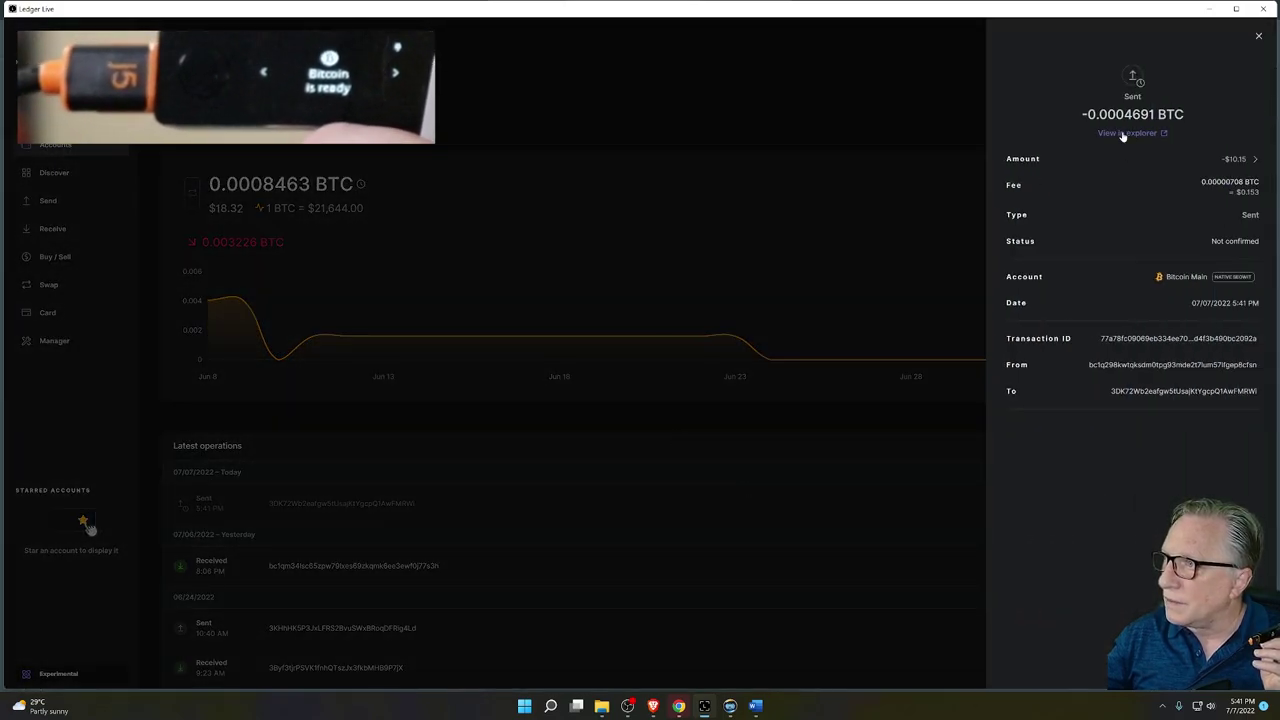
pyautogui.click(1123, 134)
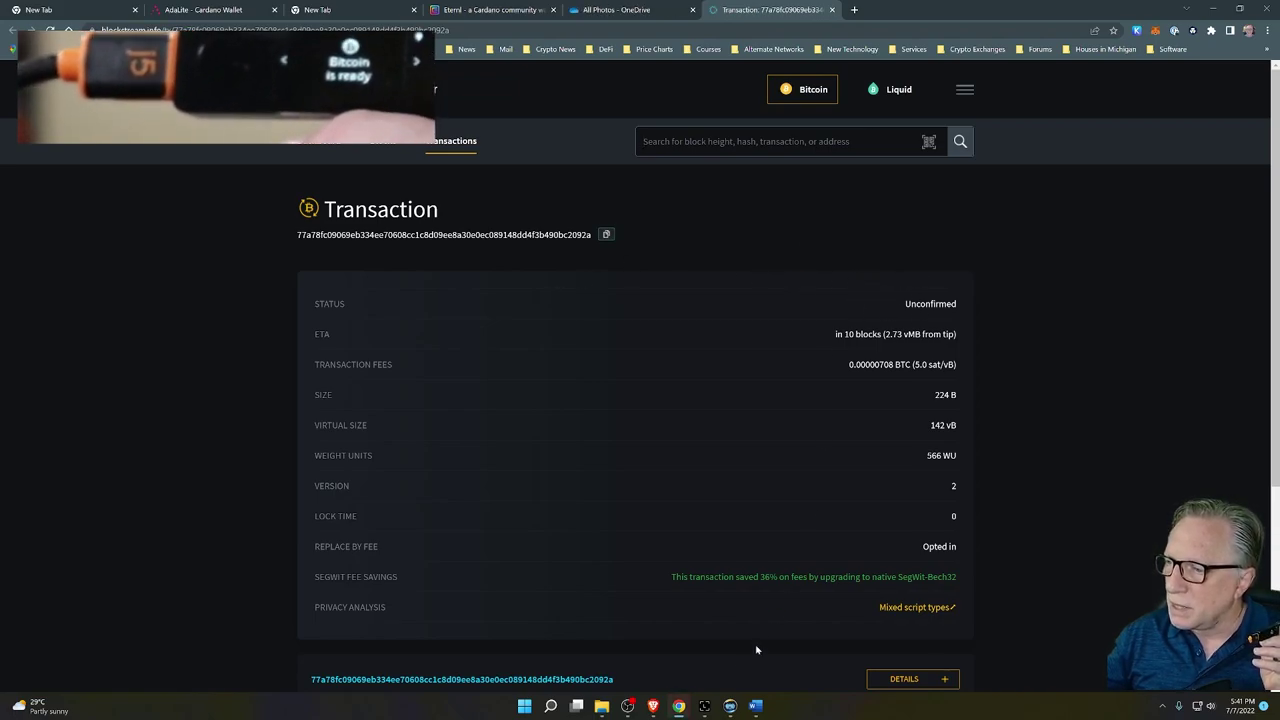
# Confirm the transaction is unconfirmed with a 0.00000708 BTC fee, then return to Ledger Live
pyautogui.hotkey('alt', 'Tab')
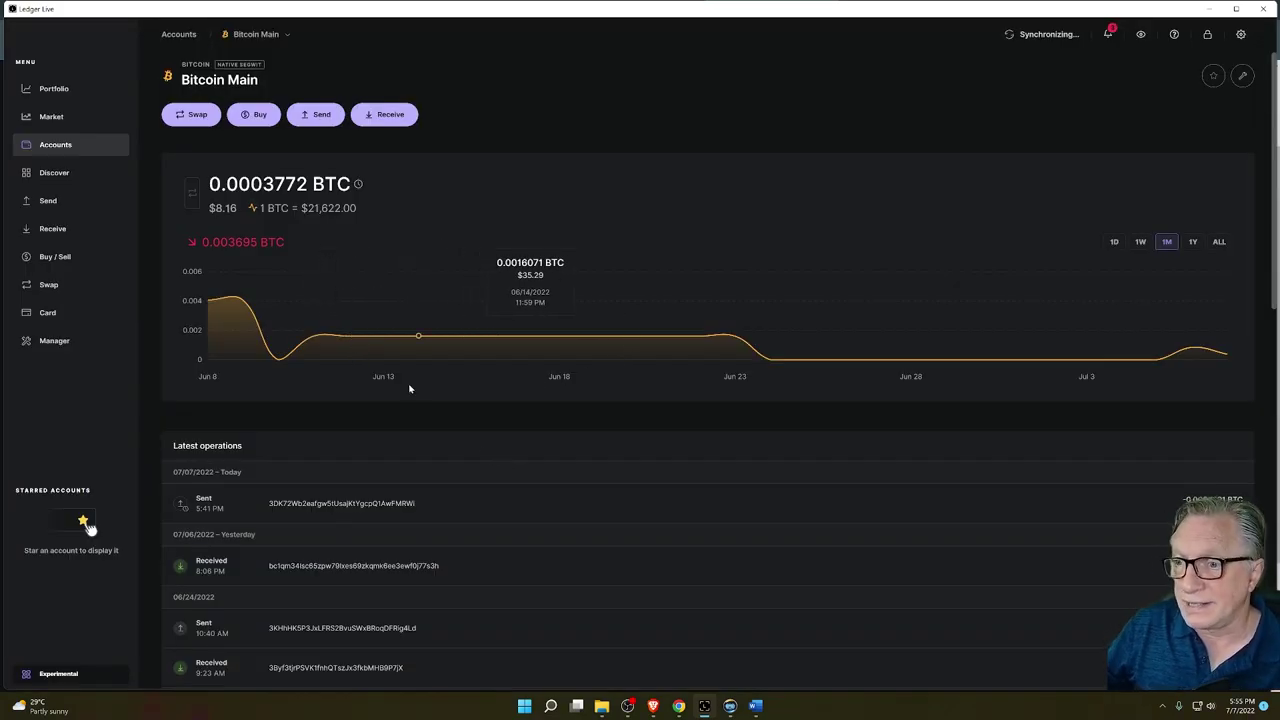
# Open the Bitcoin Affiliate account to check the funds arrived
pyautogui.moveTo(182, 511)
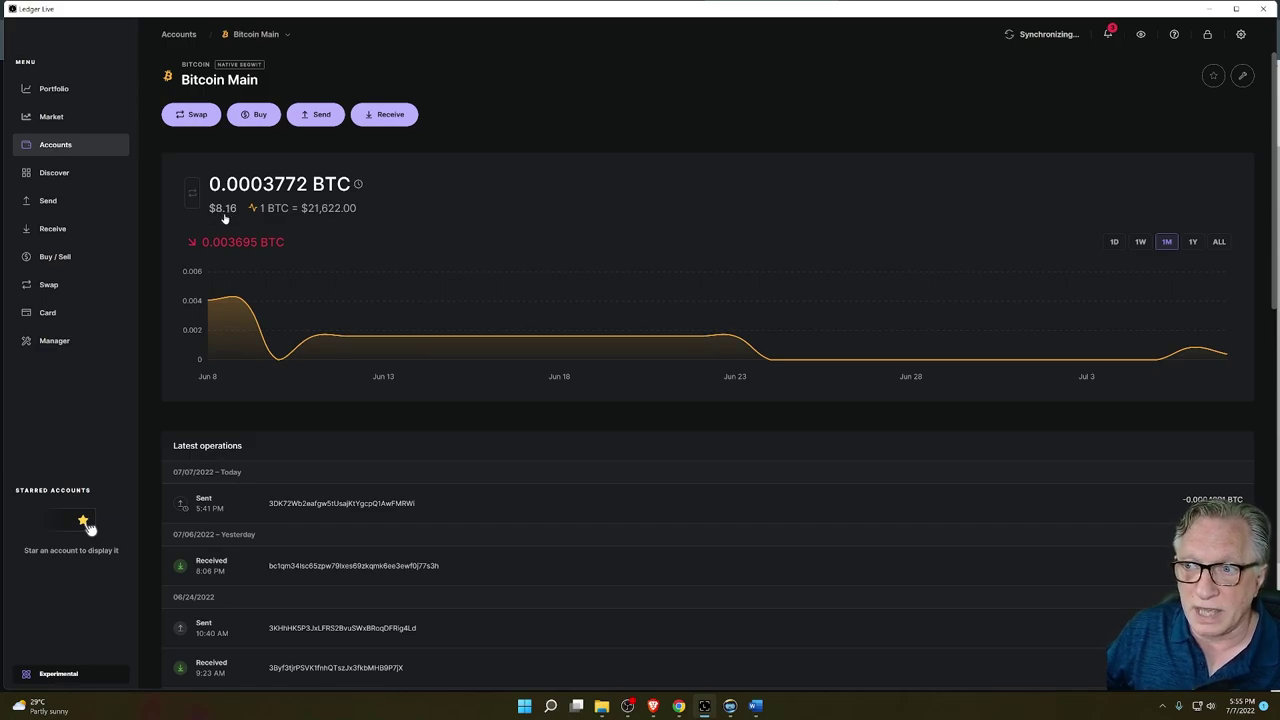
pyautogui.click(67, 146)
pyautogui.scroll(-2, 390, 420)
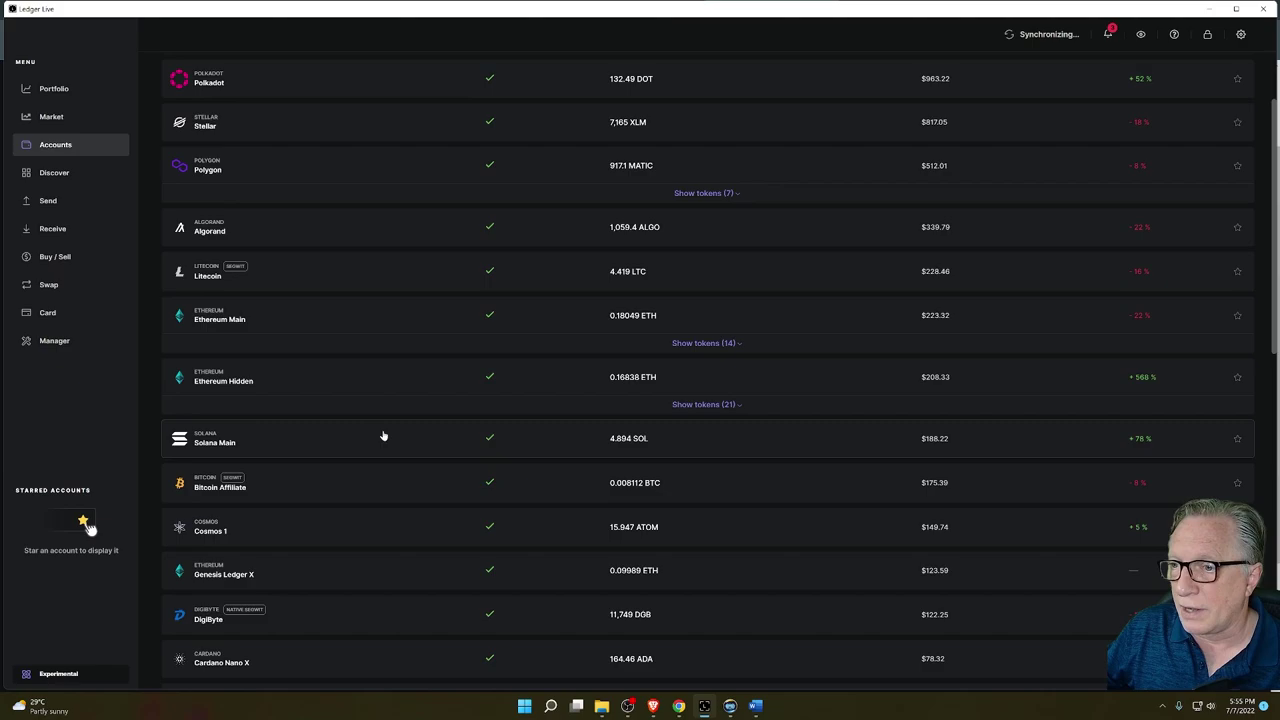
pyautogui.click(323, 480)
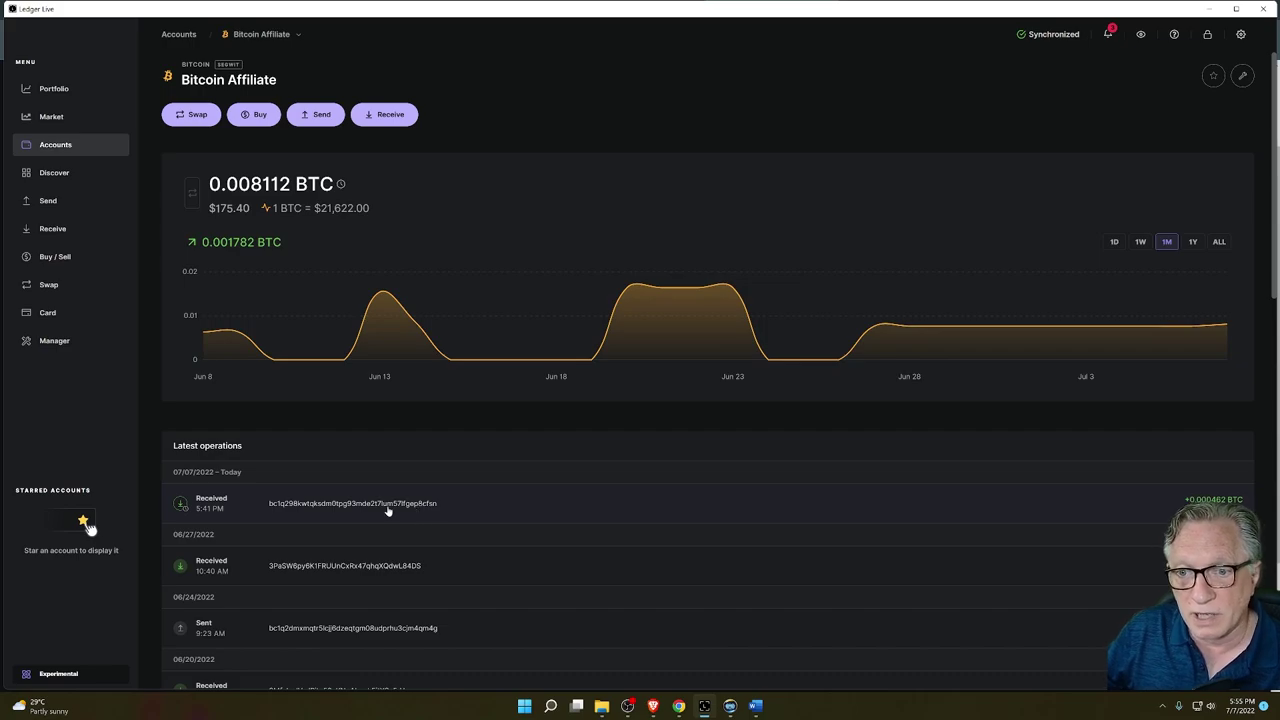
# Open the Bitcoin Main account and view the 5:41 PM sent transaction's details
pyautogui.click(47, 146)
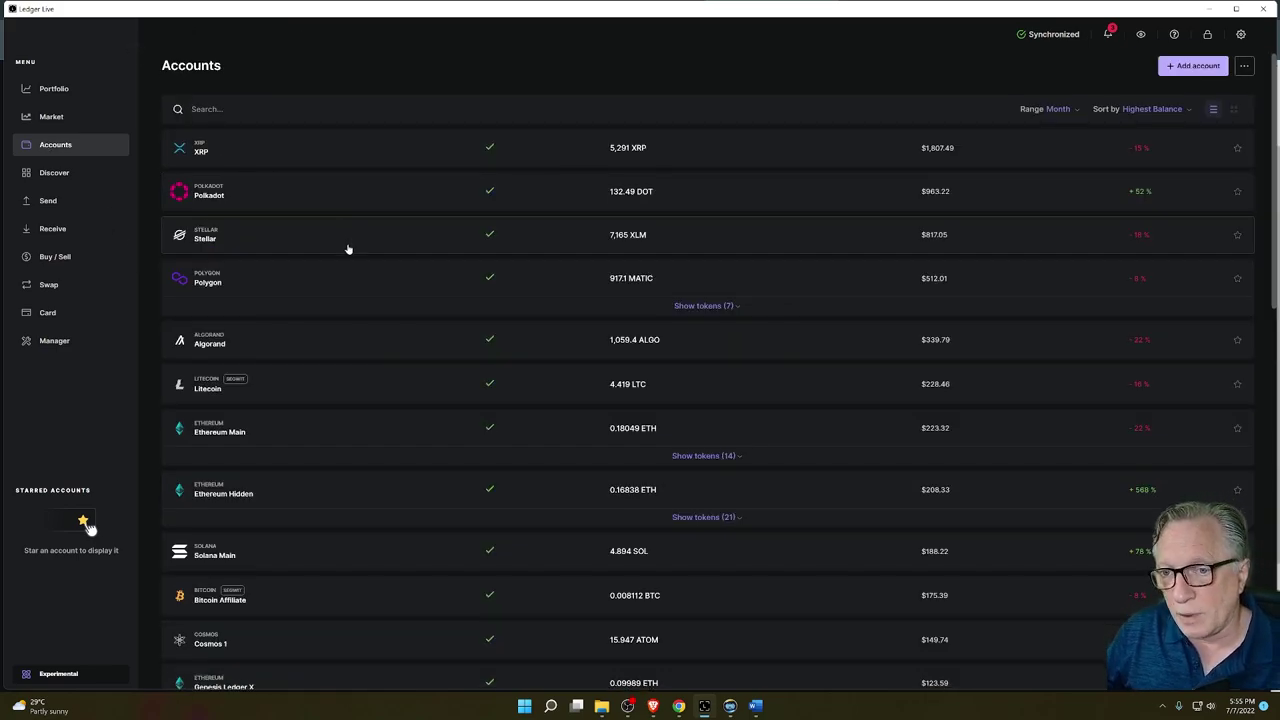
pyautogui.scroll(-2, 346, 250)
pyautogui.scroll(-1, 346, 251)
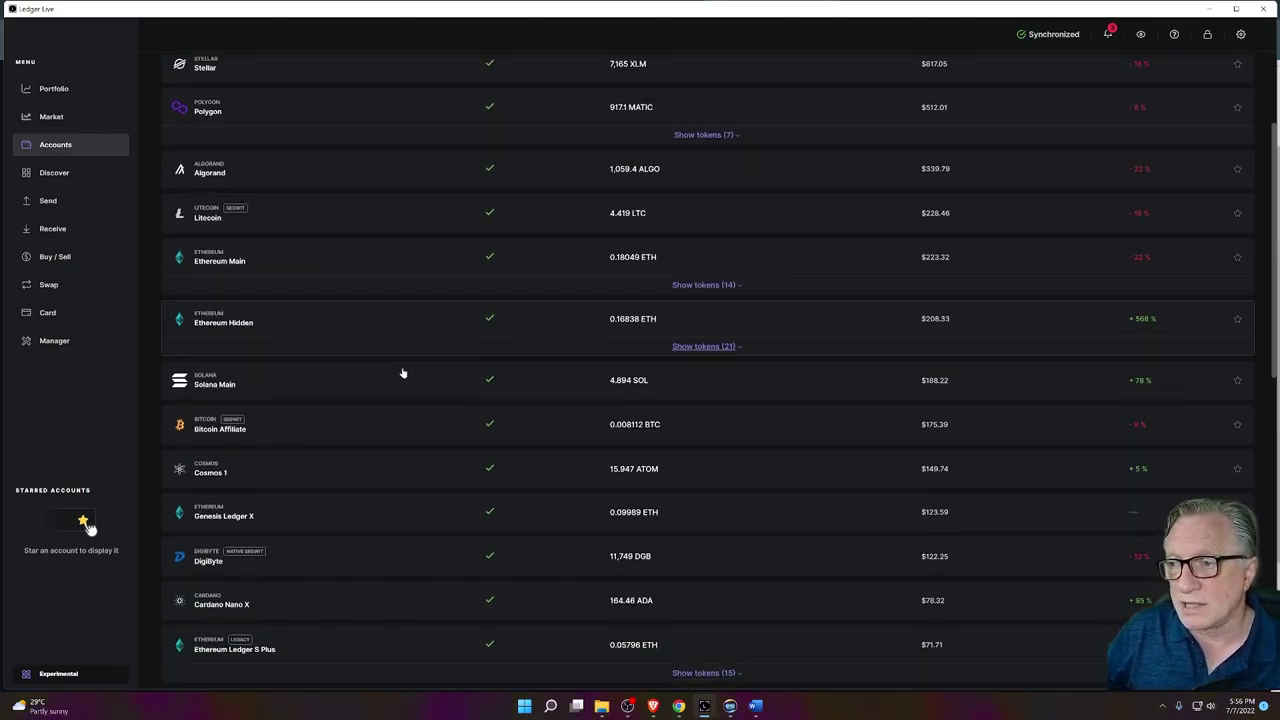
pyautogui.scroll(-6, 418, 500)
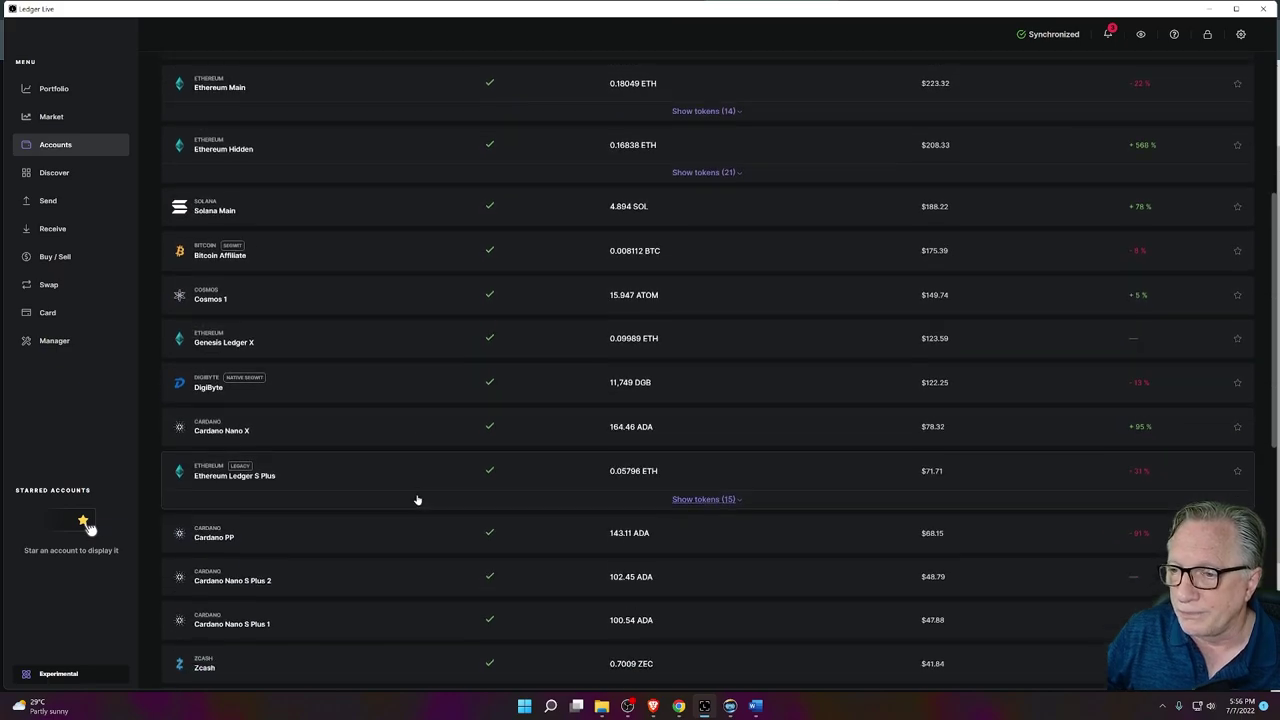
pyautogui.click(416, 495)
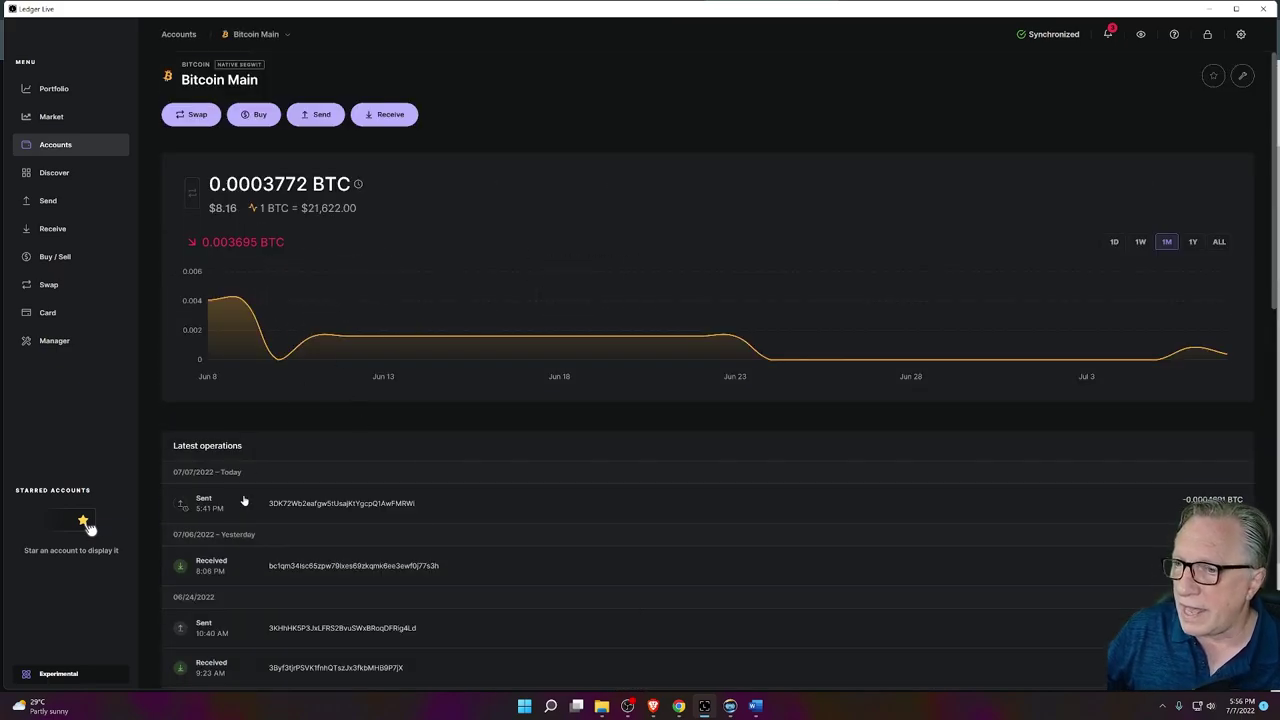
pyautogui.click(331, 509)
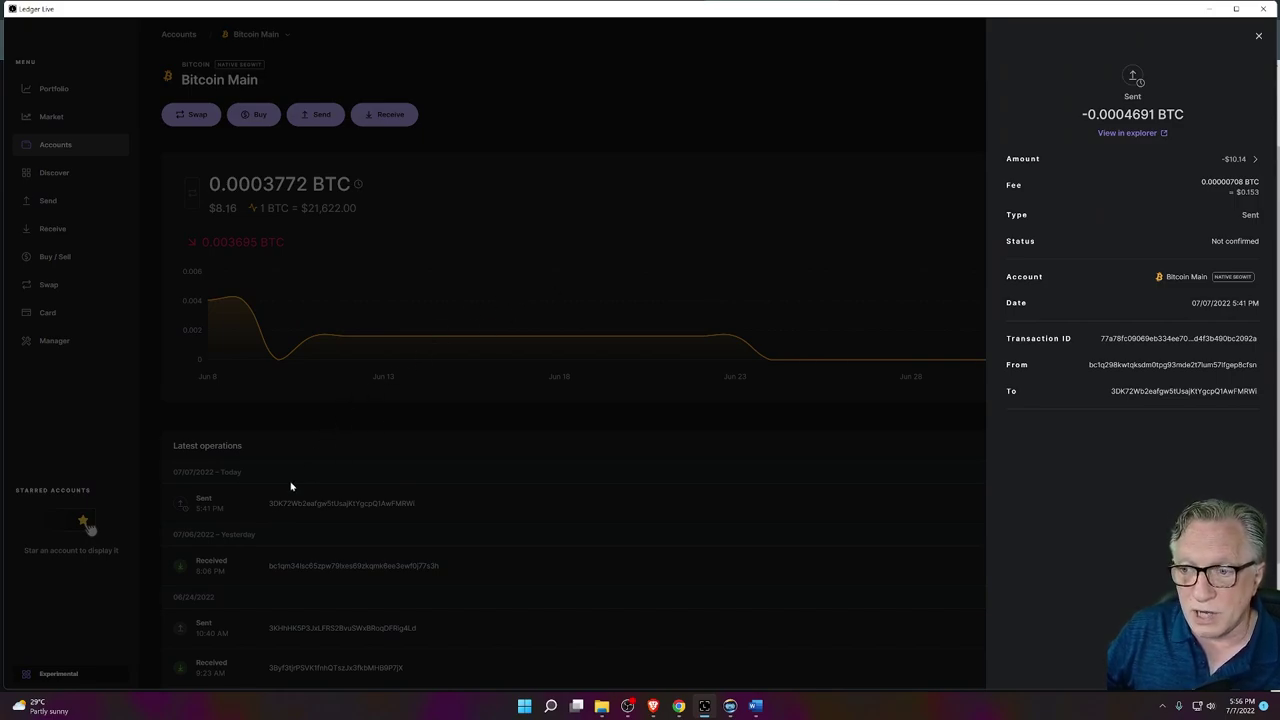
# View the transaction on Blockstream: 0.00046202 BTC to the recipient, 0.00037722 BTC change
pyautogui.click(1135, 139)
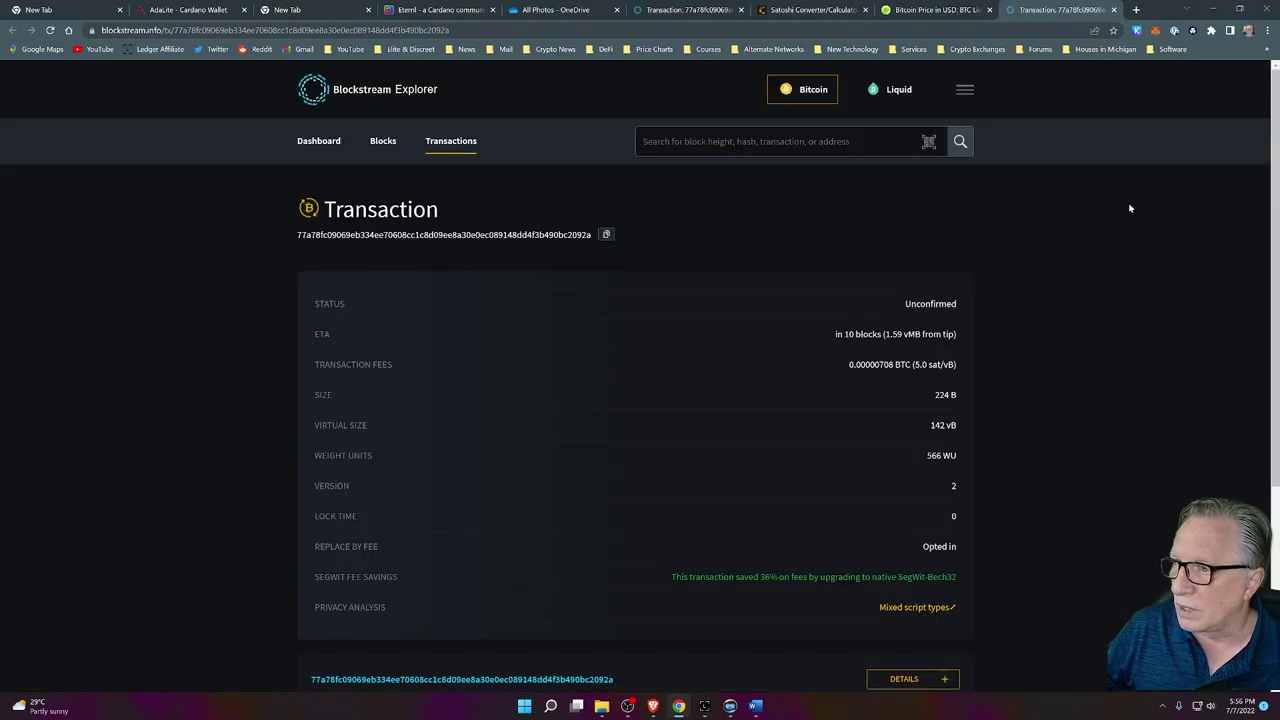
pyautogui.scroll(-1, 1103, 414)
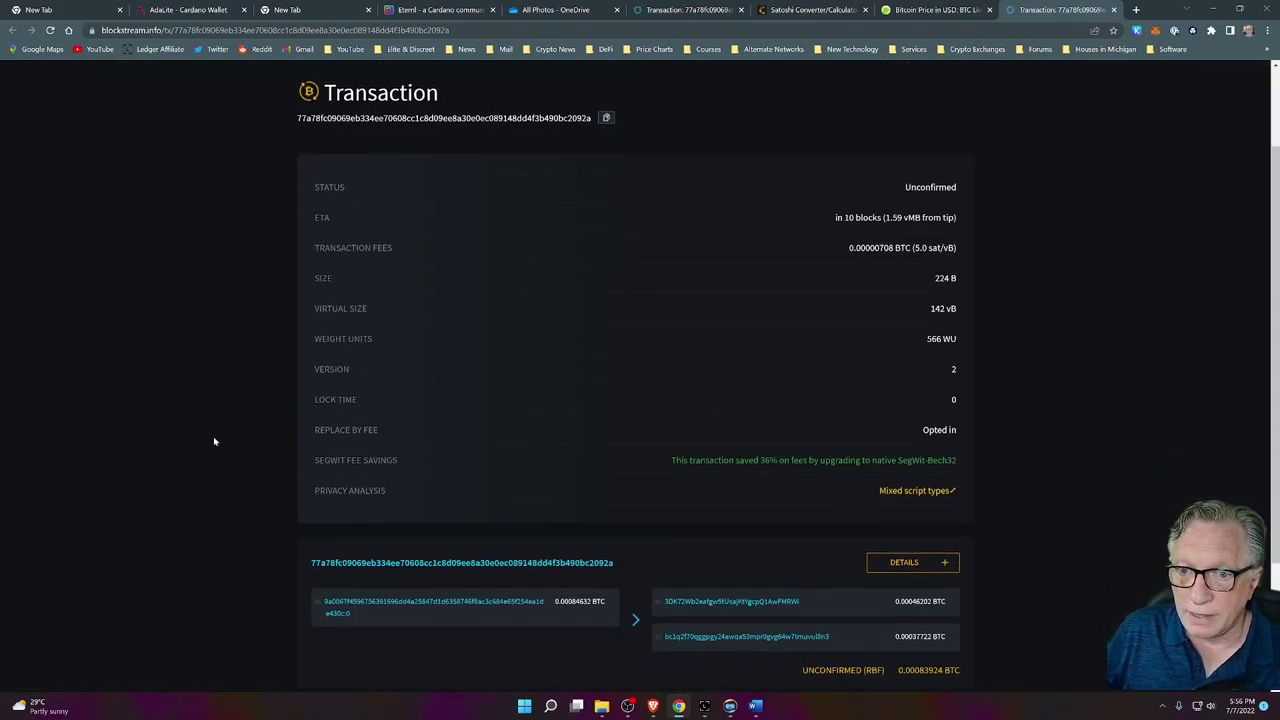
pyautogui.scroll(-1, 255, 405)
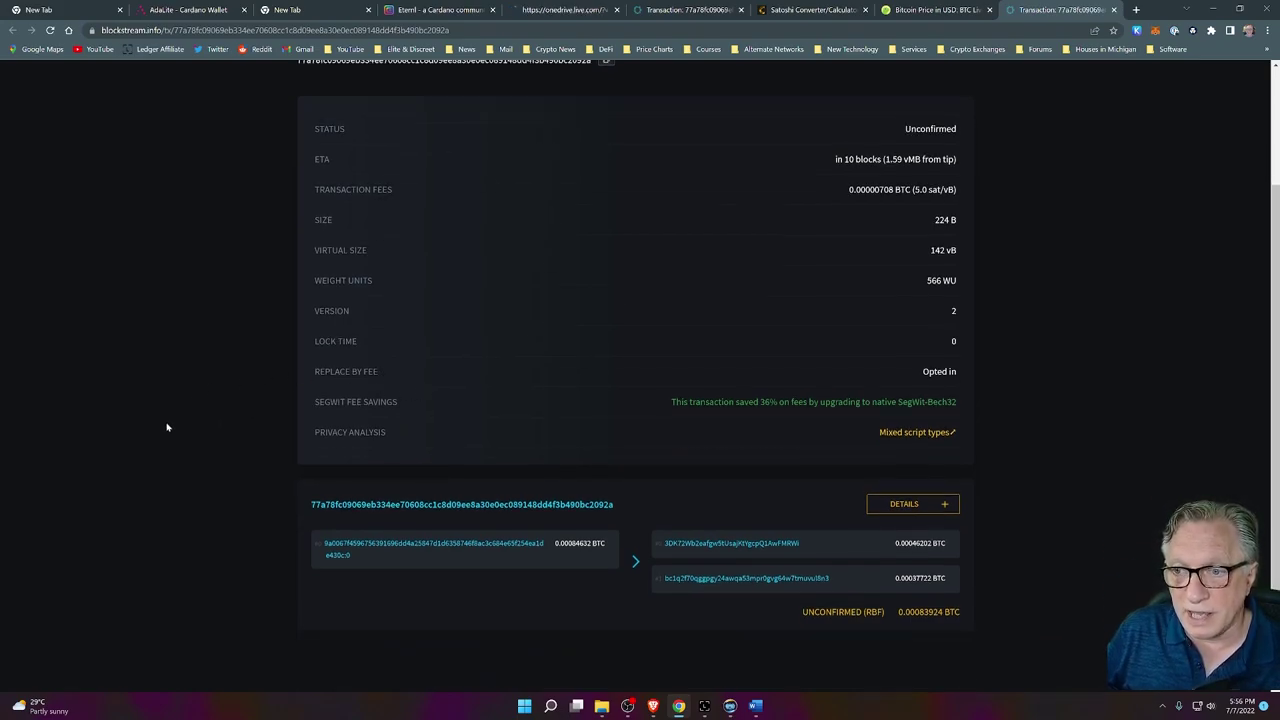
pyautogui.scroll(1, 325, 449)
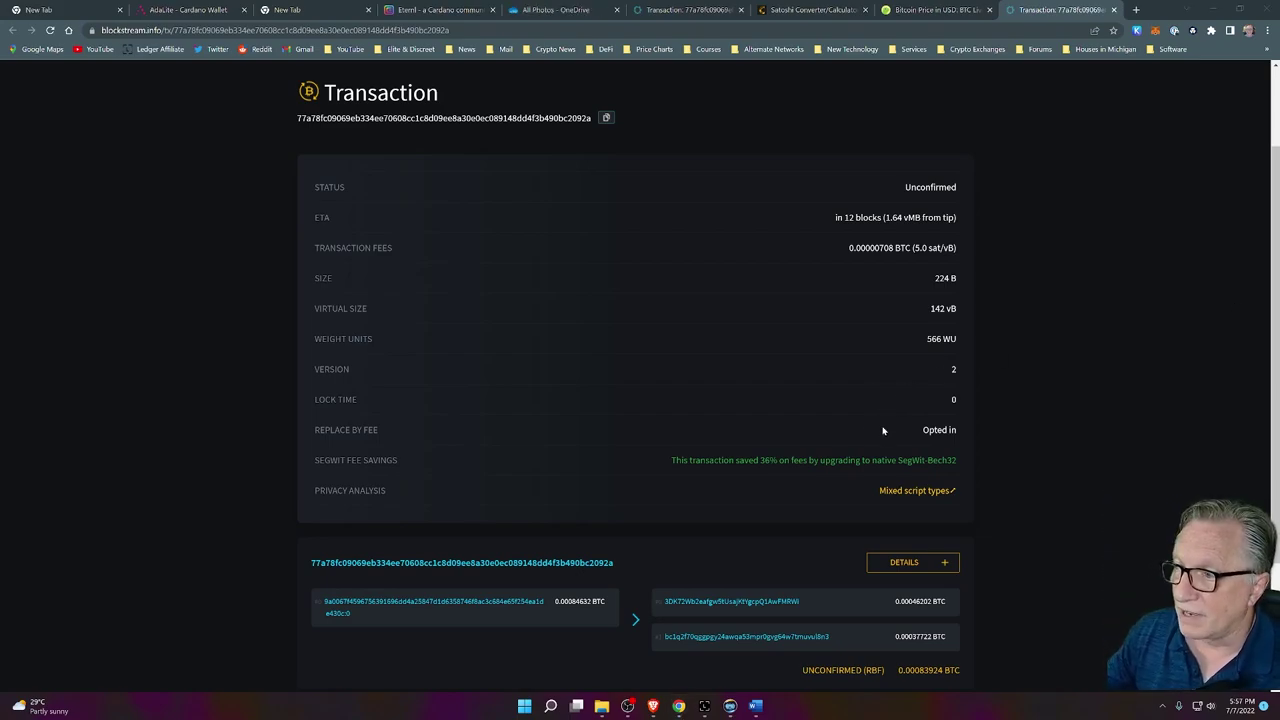
# Back in Ledger Live, browse the Discover catalog of Live Apps like ParaSwap, MoonPay and Lido
pyautogui.hotkey('alt', 'Tab')
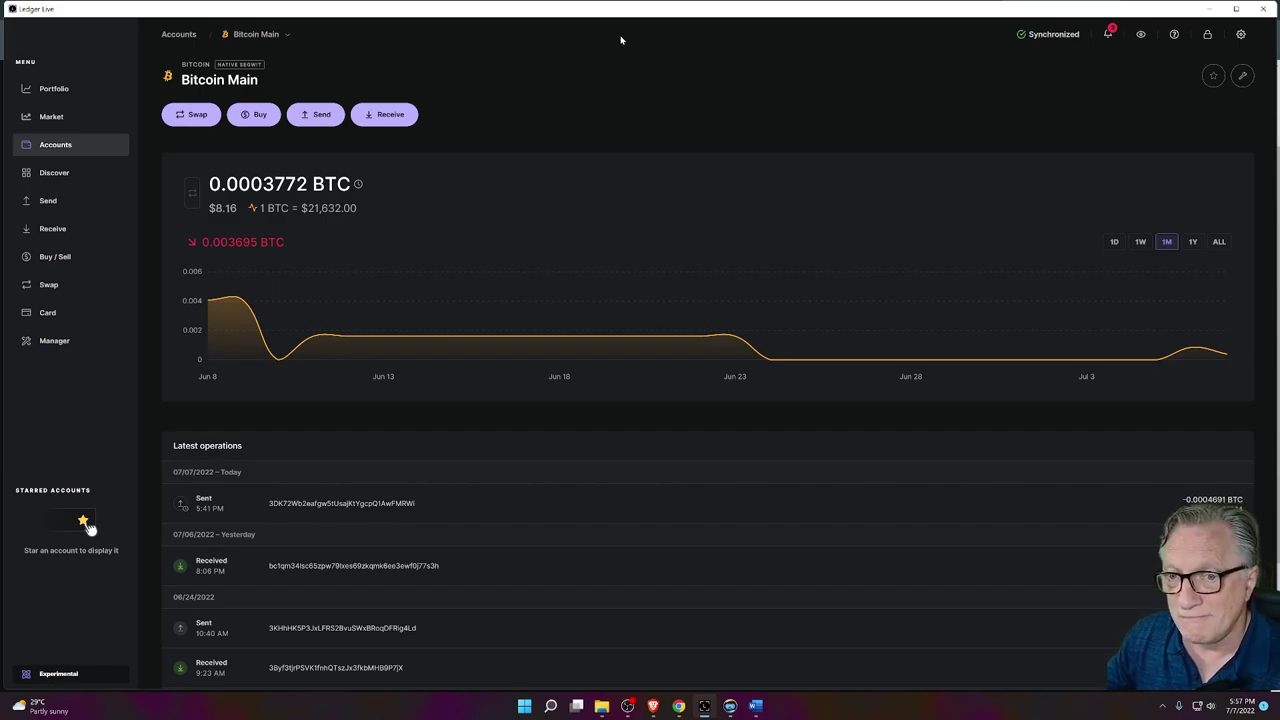
pyautogui.click(52, 176)
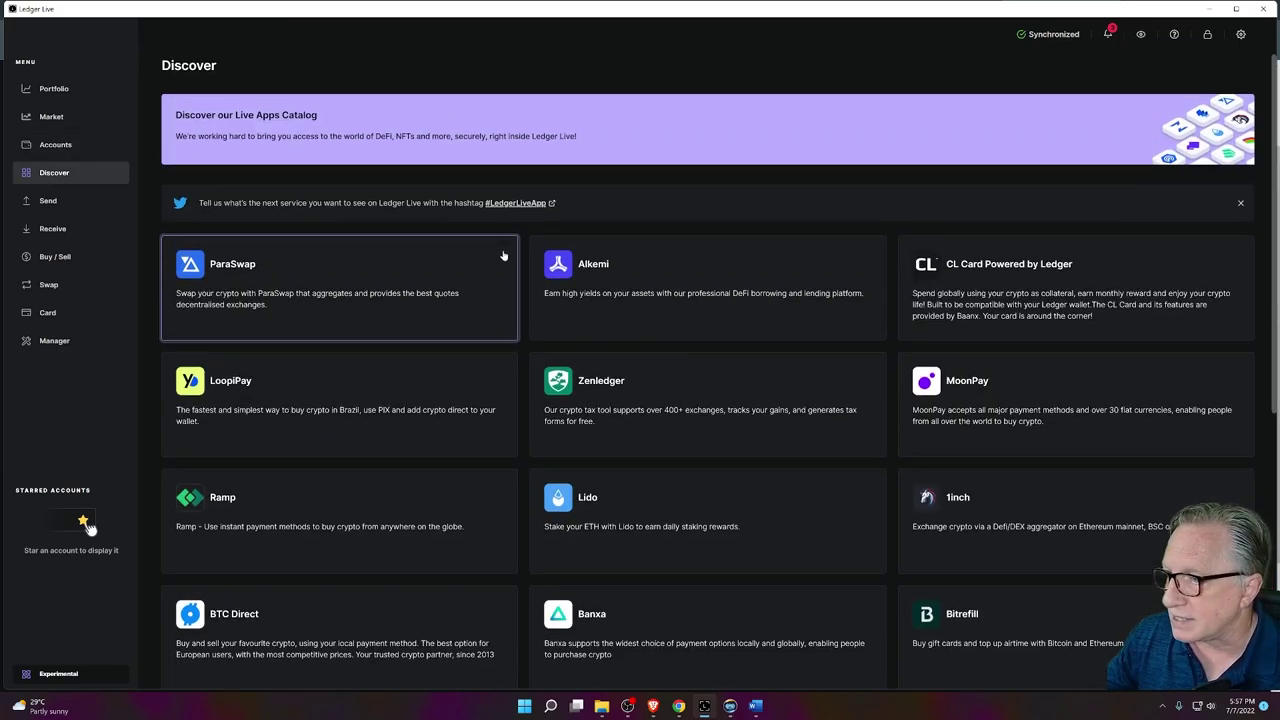
pyautogui.scroll(-2, 503, 254)
pyautogui.scroll(2, 503, 254)
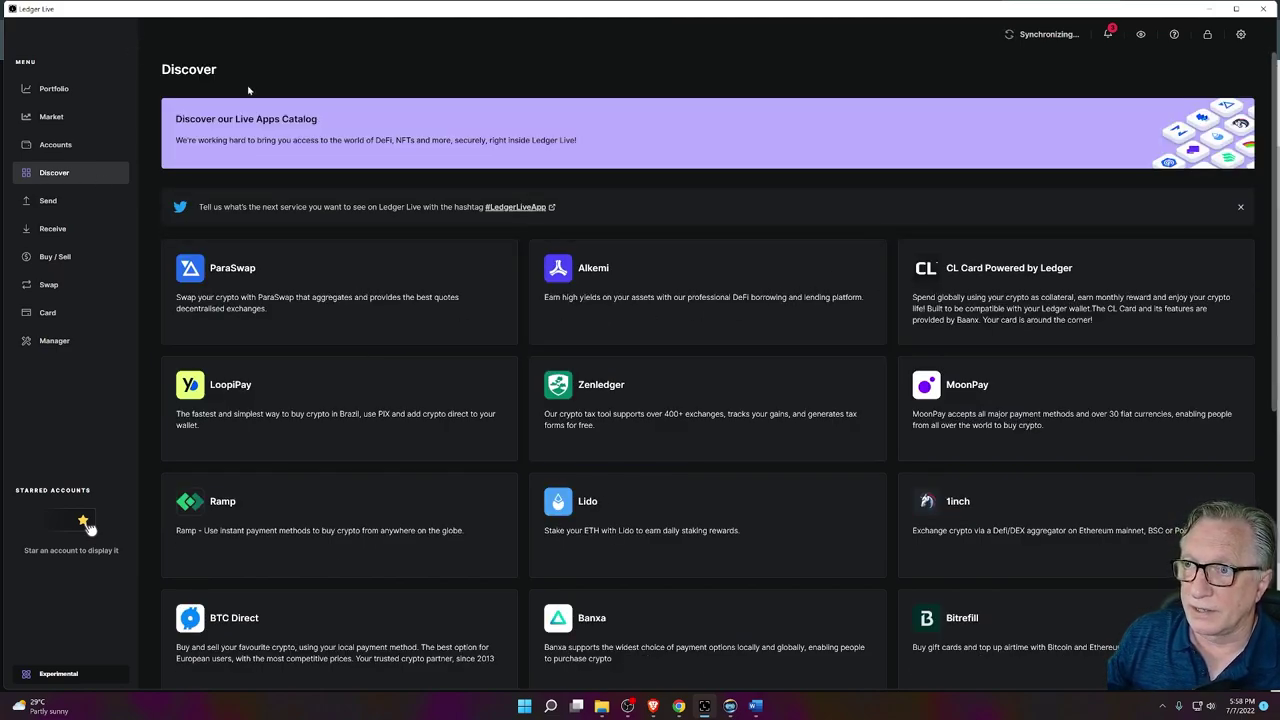
pyautogui.scroll(-4, 365, 332)
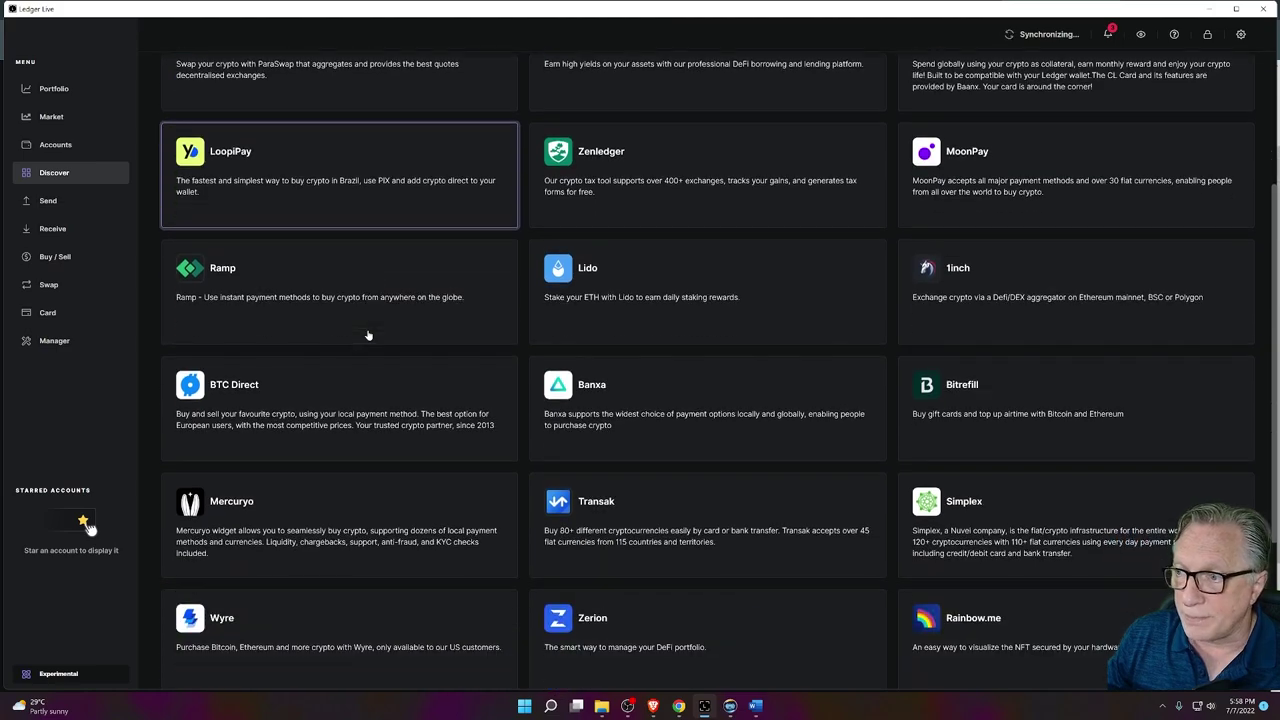
pyautogui.scroll(2, 338, 257)
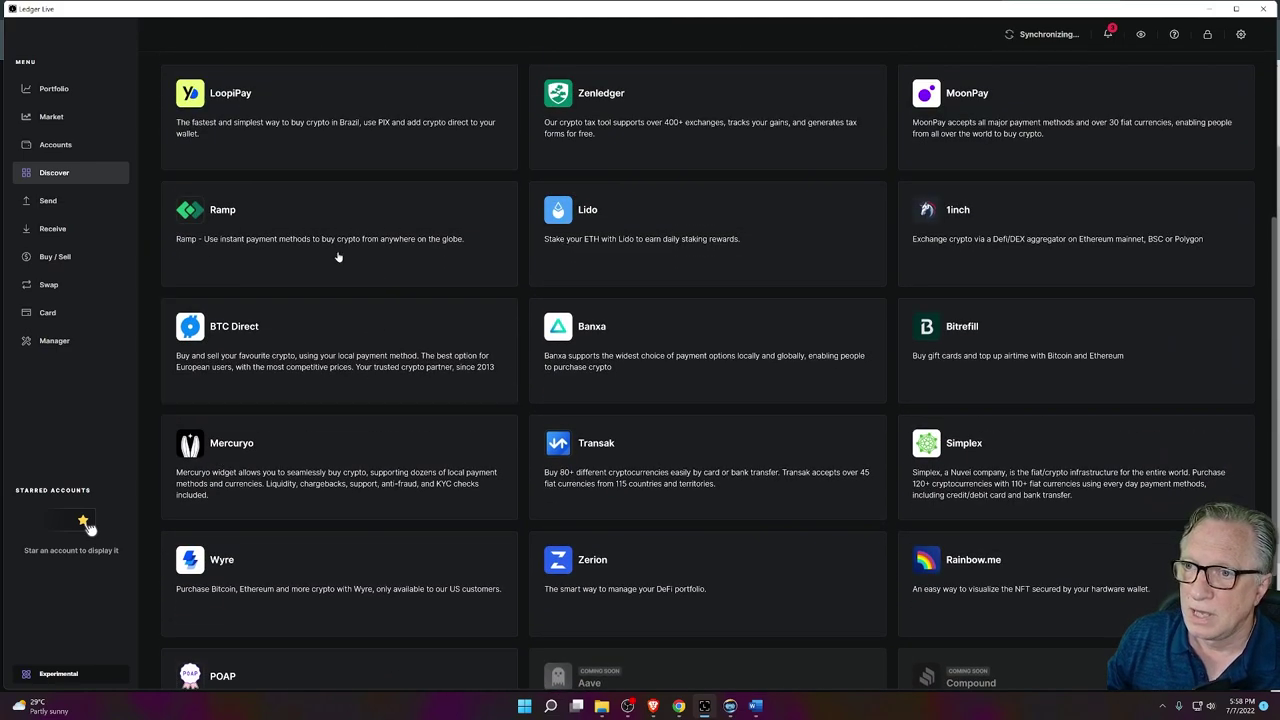
# View the Bitcoin buy providers for Bitcoin Affiliate, then open the Swap form
pyautogui.click(63, 259)
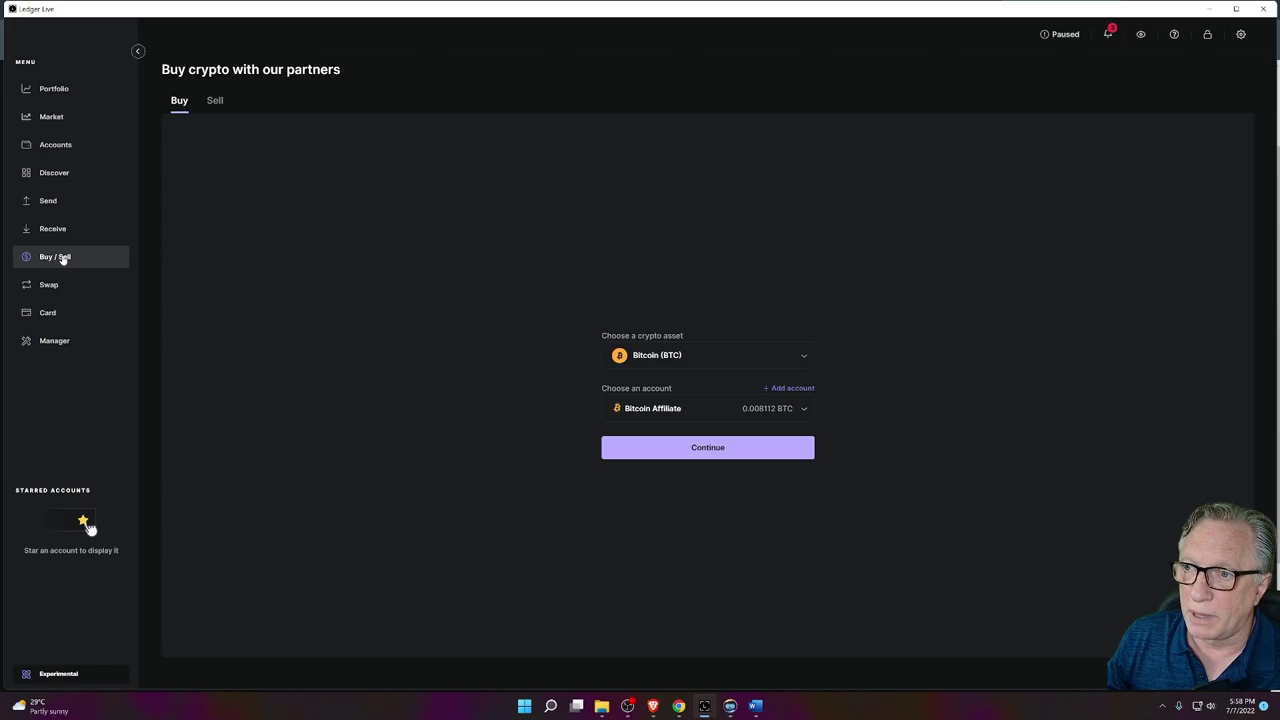
pyautogui.click(712, 449)
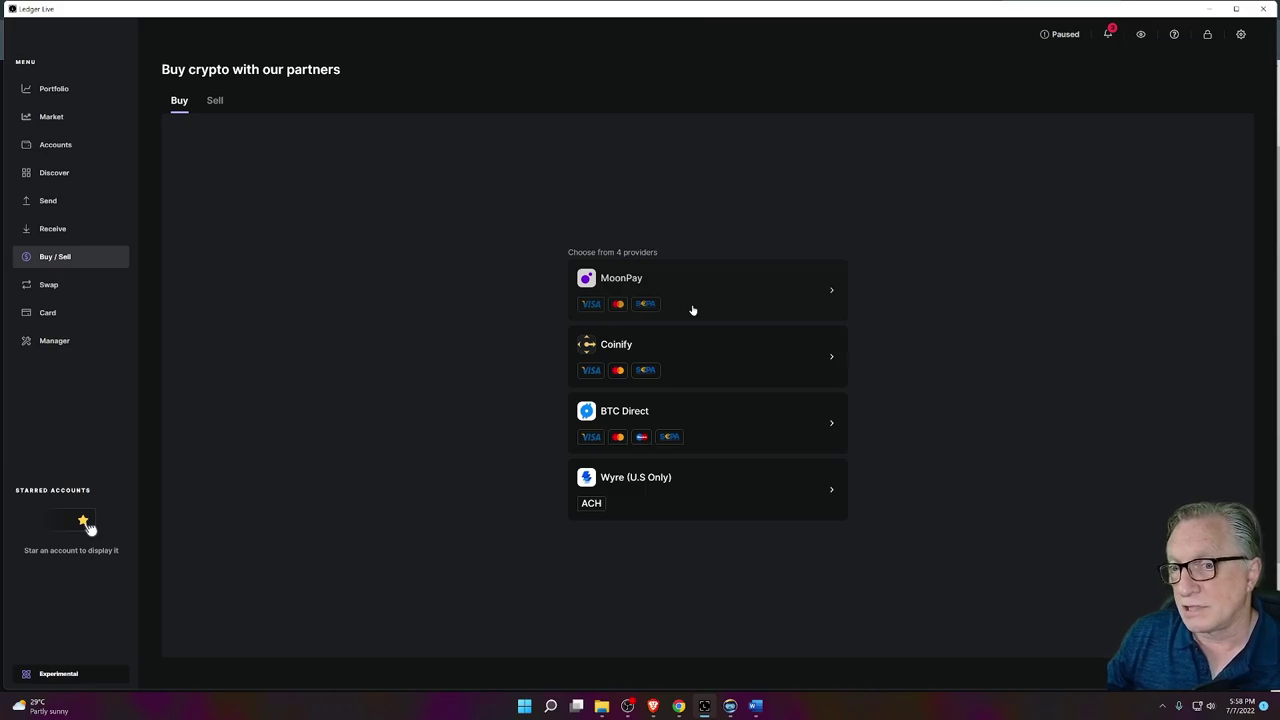
pyautogui.click(44, 289)
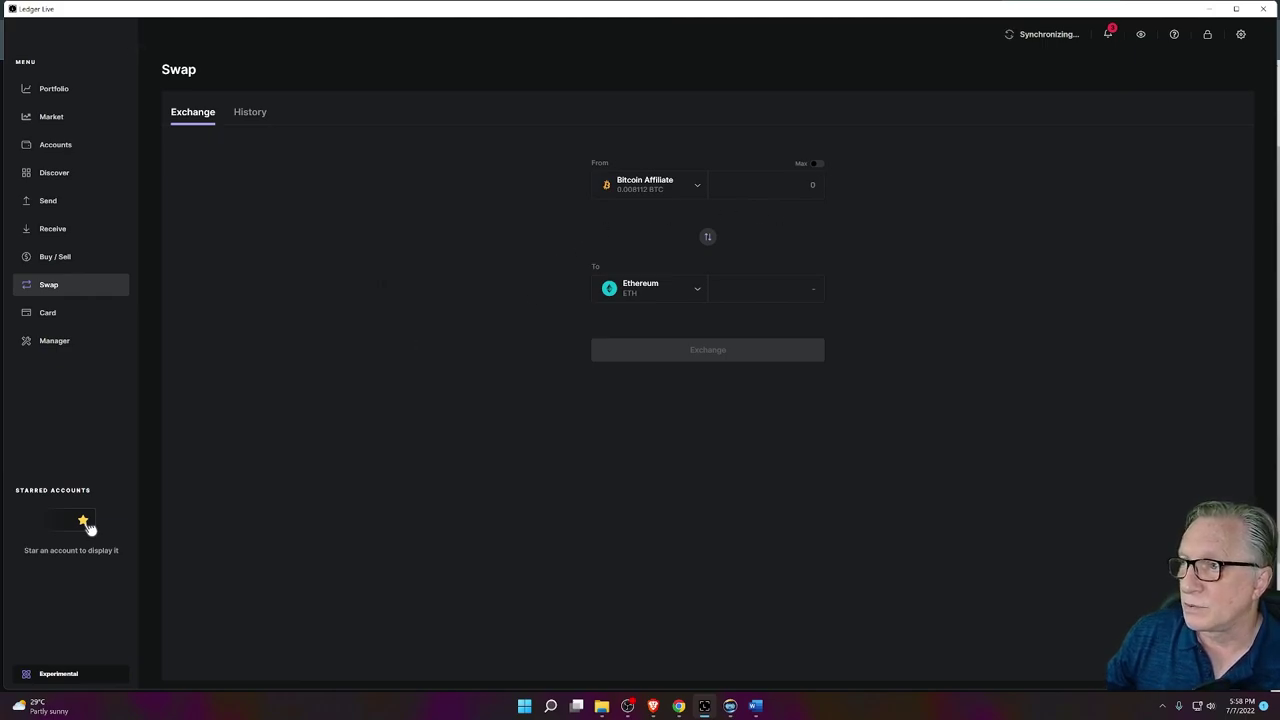
# Swap the max Bitcoin Affiliate balance via FTXUS, viewing and closing the FTX US login panel
pyautogui.click(812, 164)
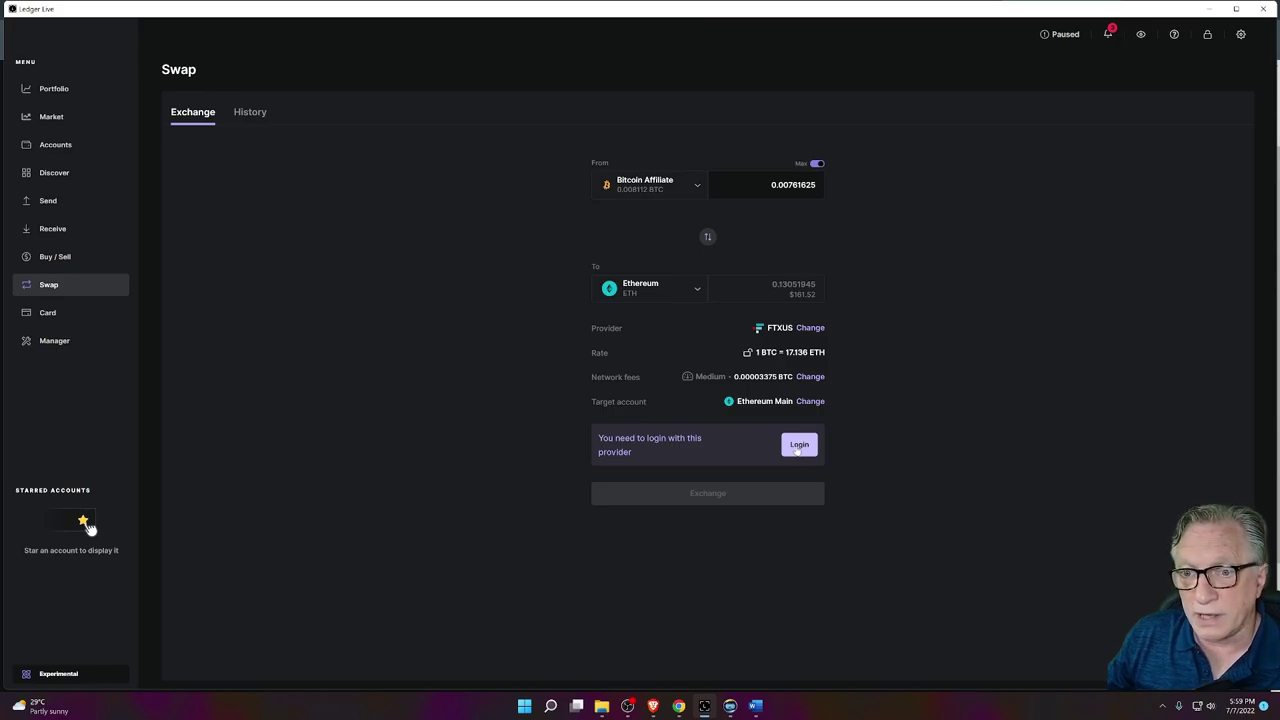
pyautogui.click(798, 447)
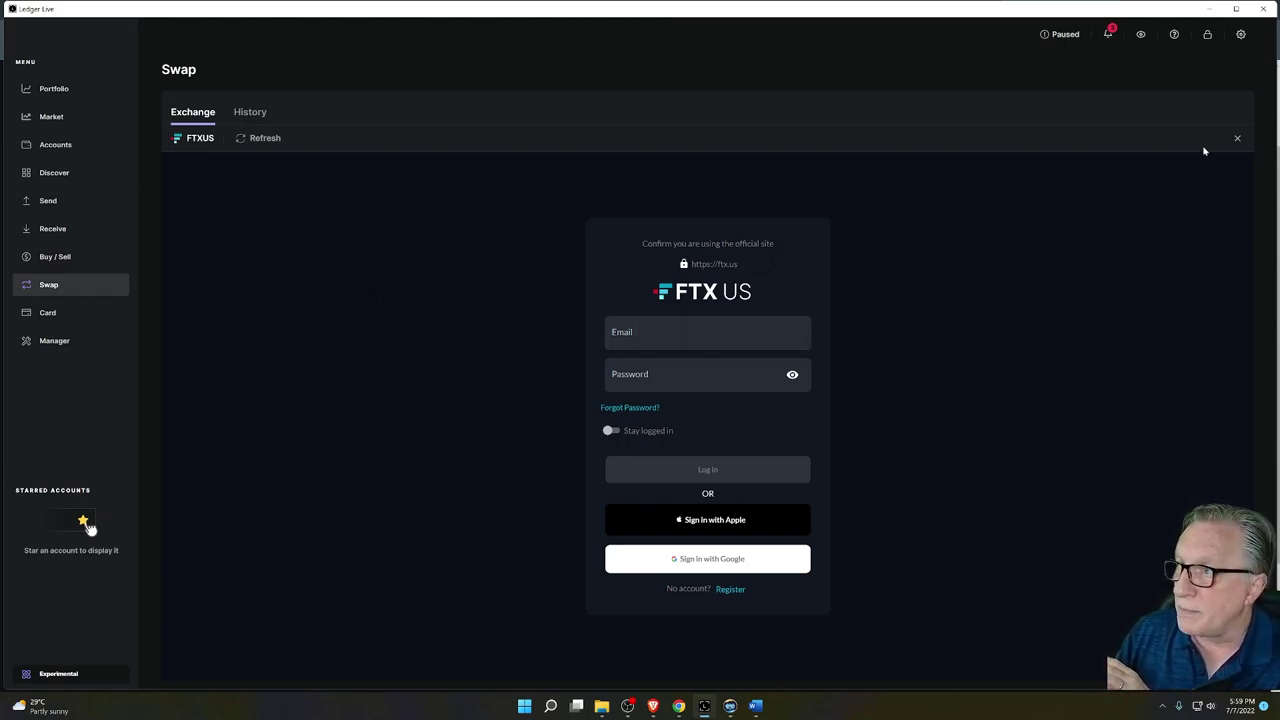
pyautogui.click(1237, 138)
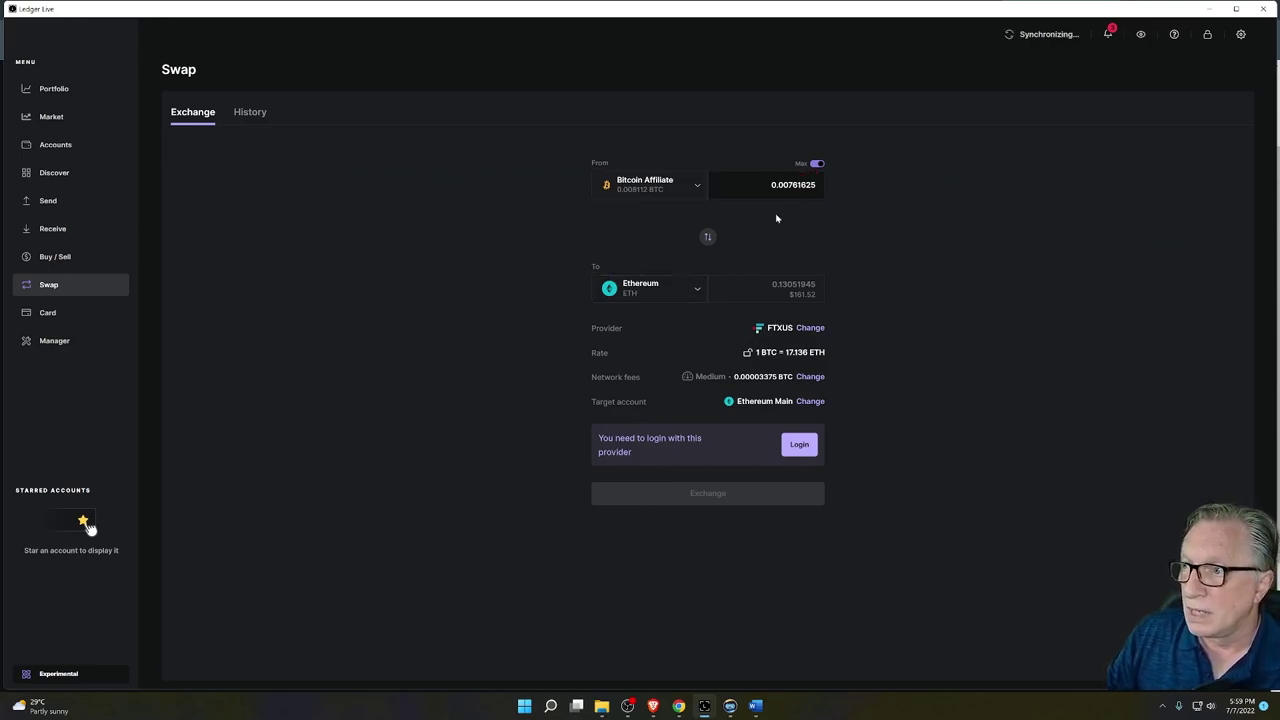
pyautogui.click(695, 297)
# Switch the swap to the max 4.41903613 LTC into Dogecoin at 1 LTC = 718.6 DOGE
pyautogui.click(652, 348)
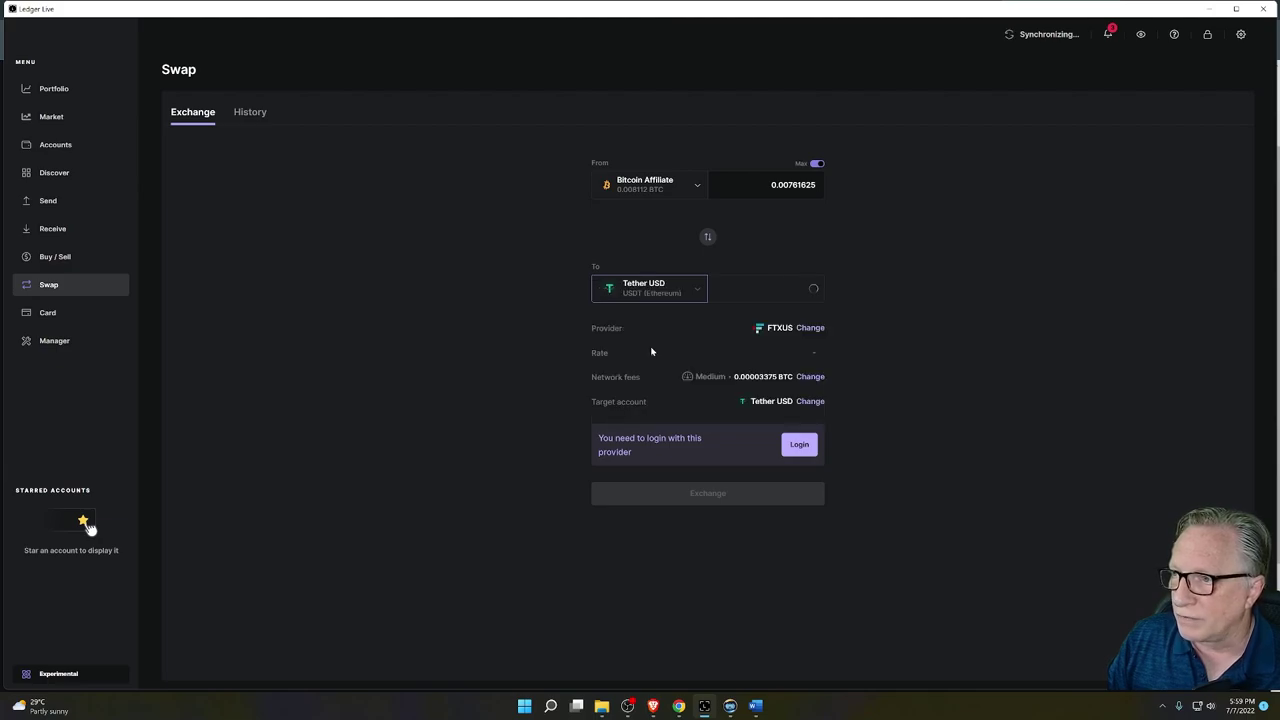
pyautogui.click(696, 290)
pyautogui.click(671, 404)
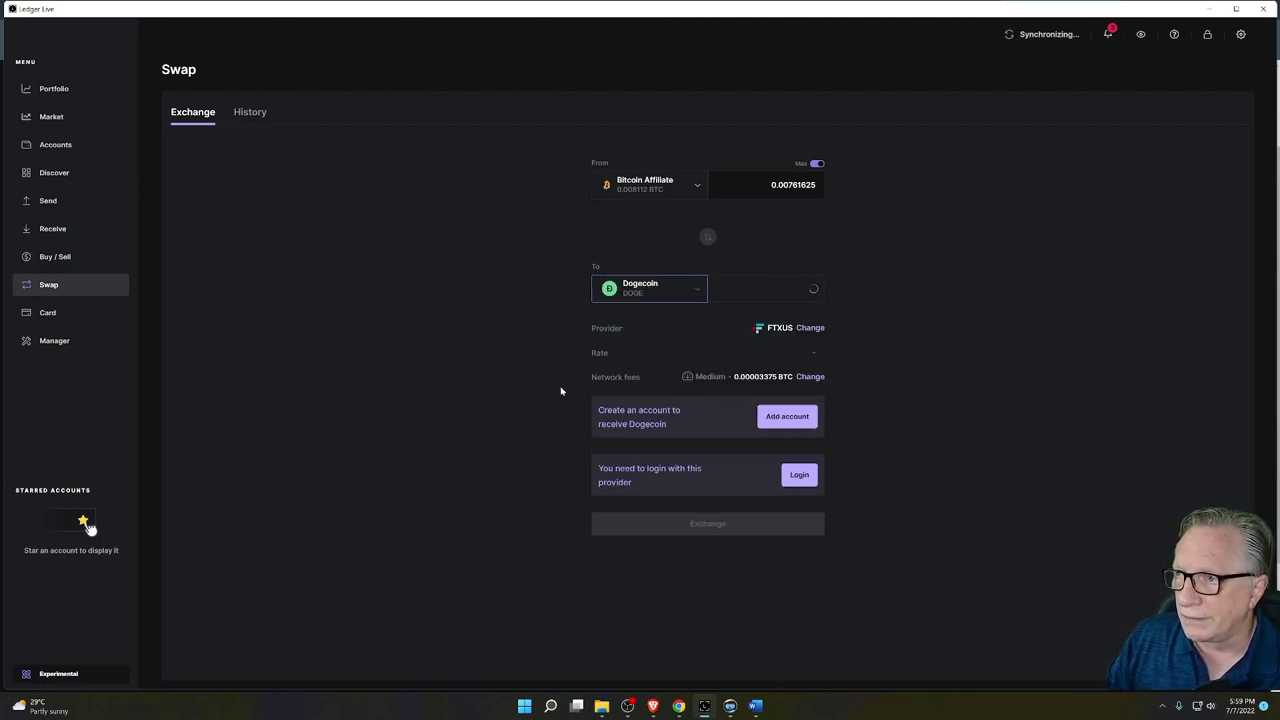
pyautogui.click(701, 187)
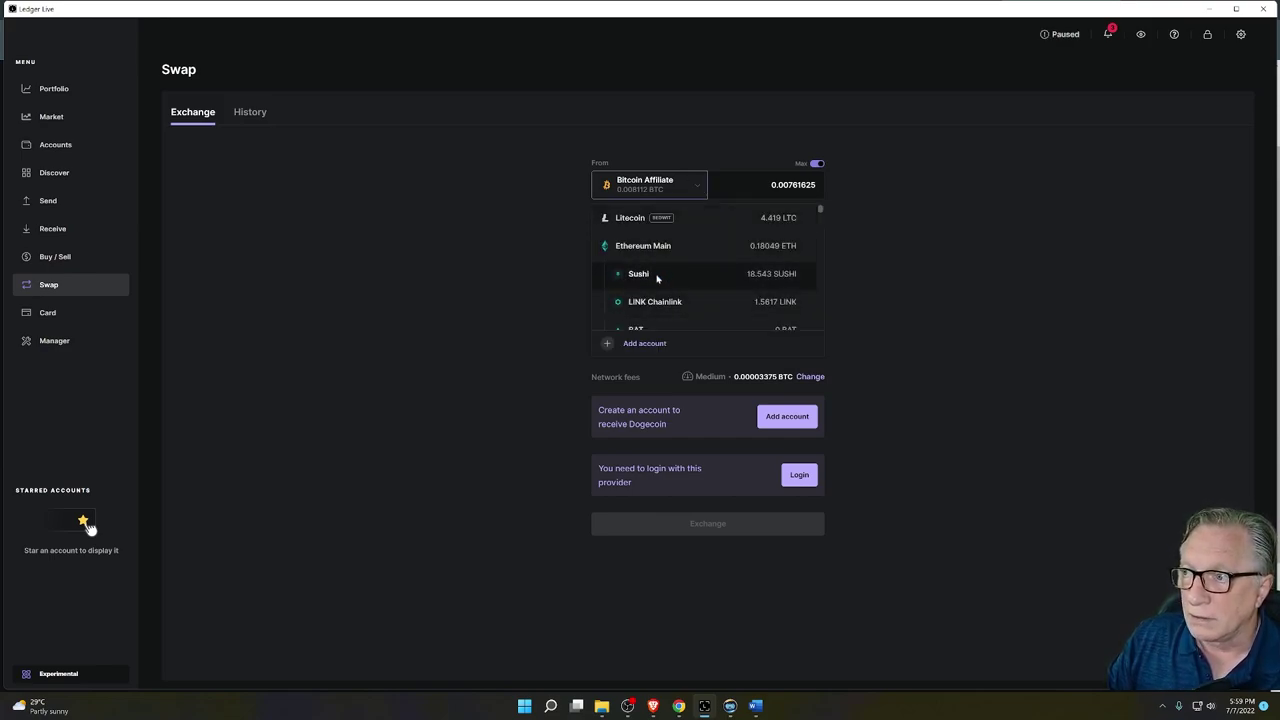
pyautogui.click(605, 217)
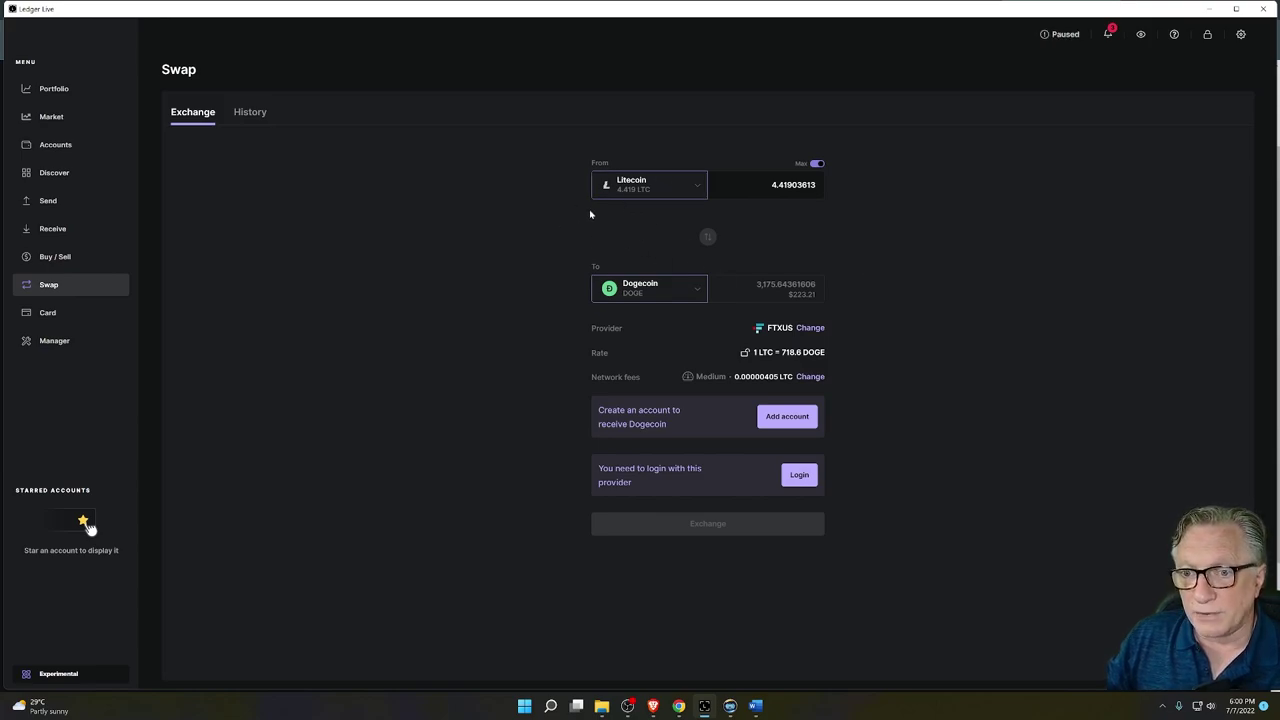
pyautogui.click(694, 189)
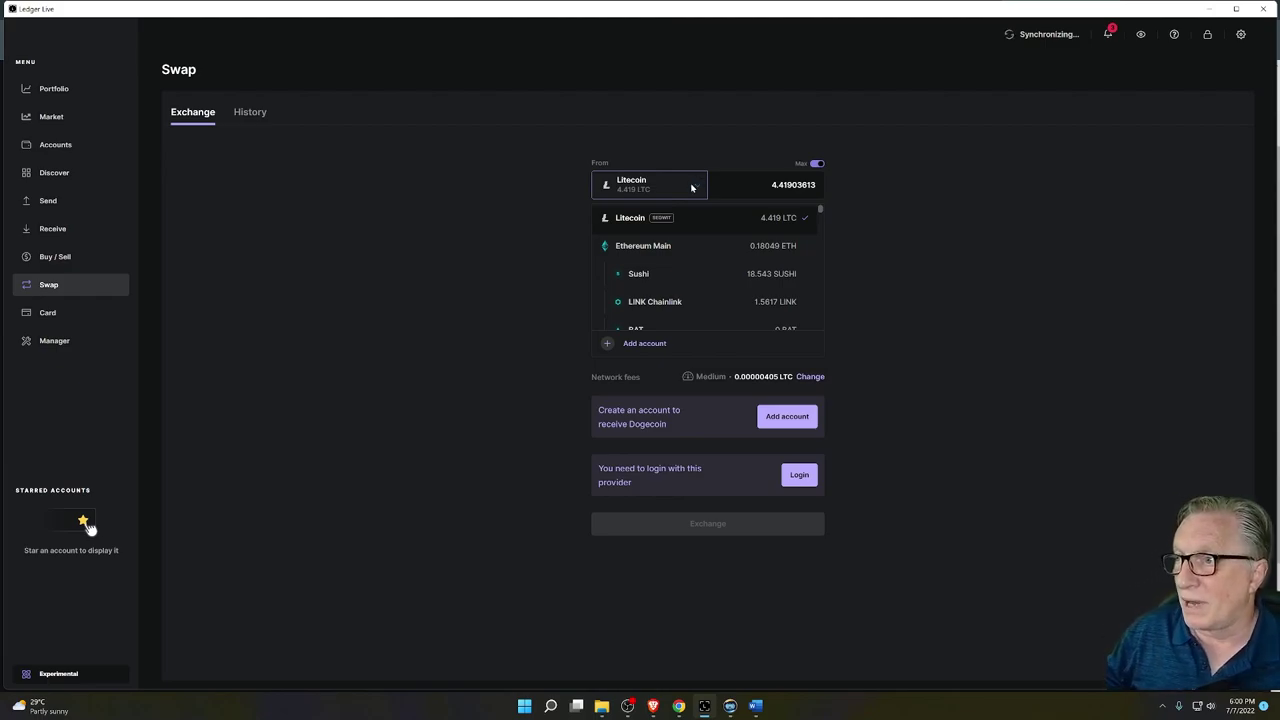
pyautogui.click(691, 188)
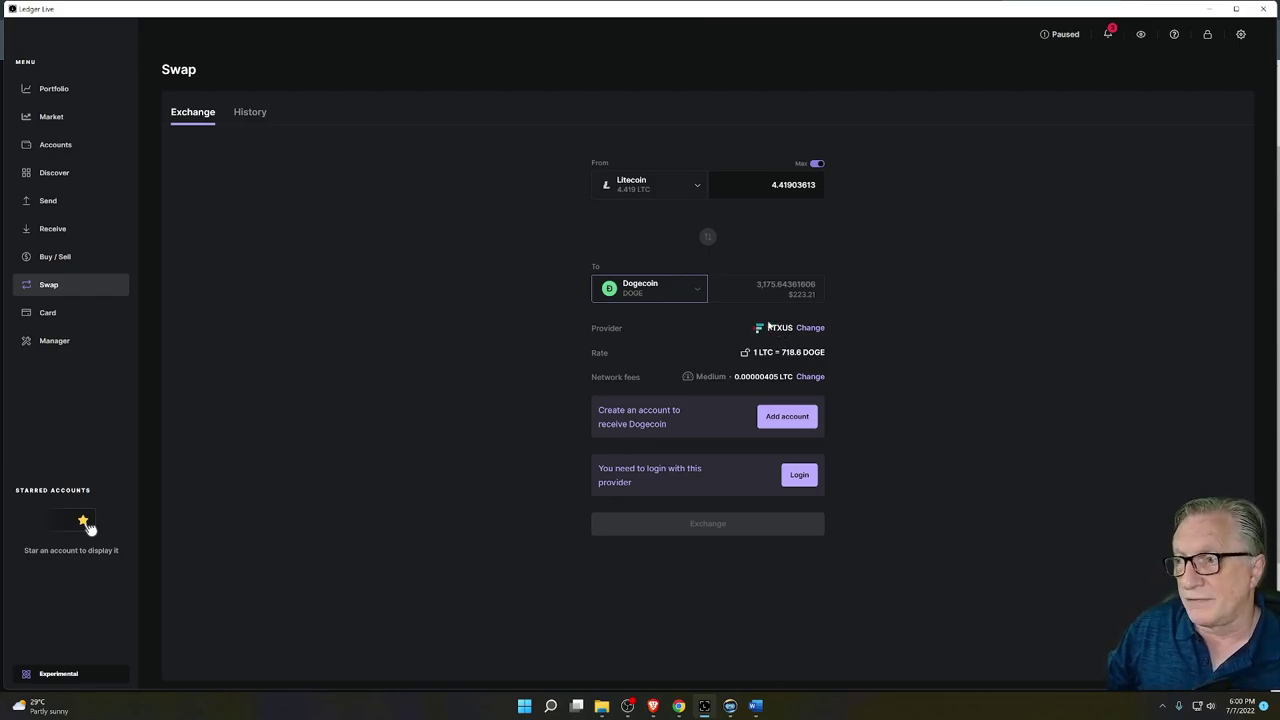
# Open the FTX US registration form, then switch to the Ledger support article in Brave
pyautogui.click(799, 474)
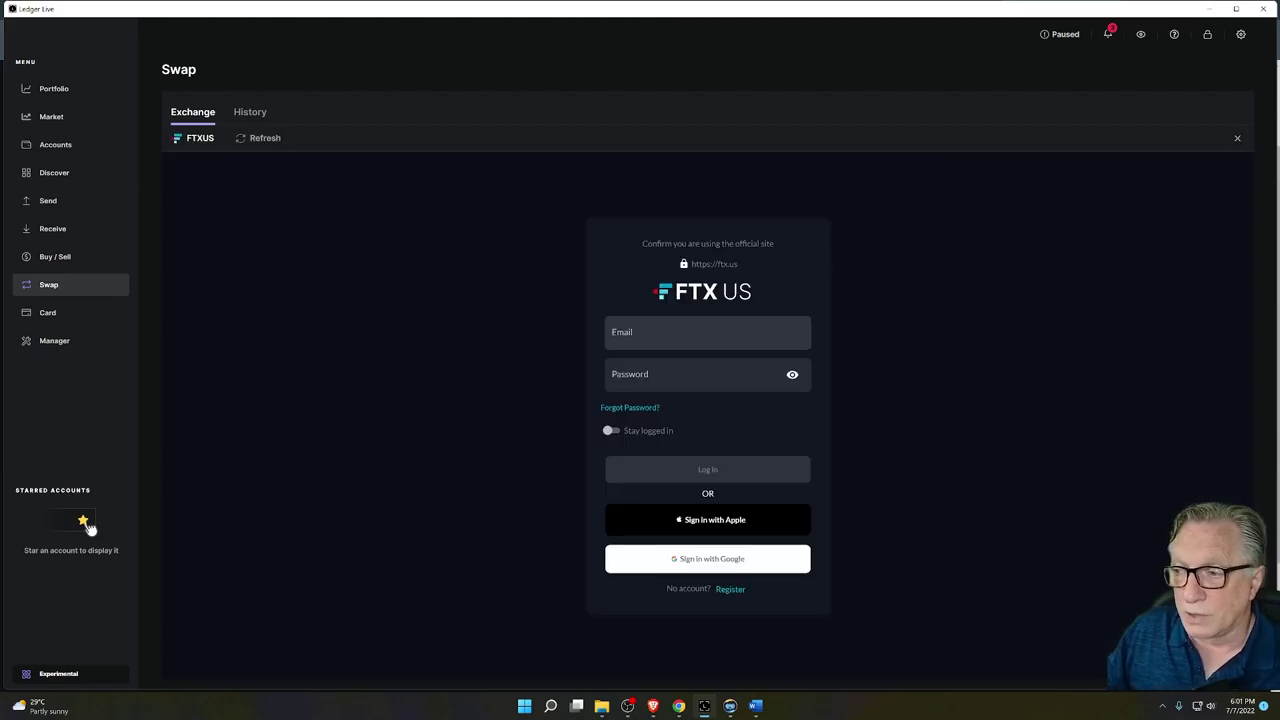
pyautogui.click(731, 590)
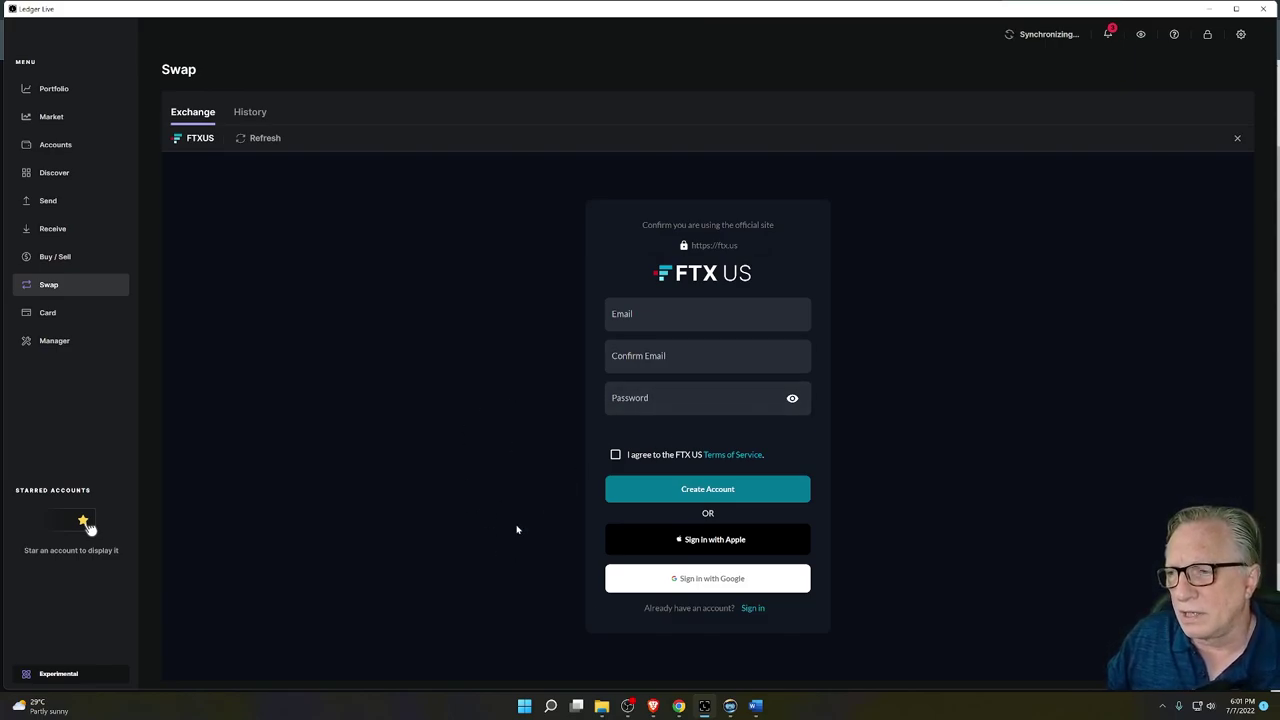
pyautogui.click(653, 706)
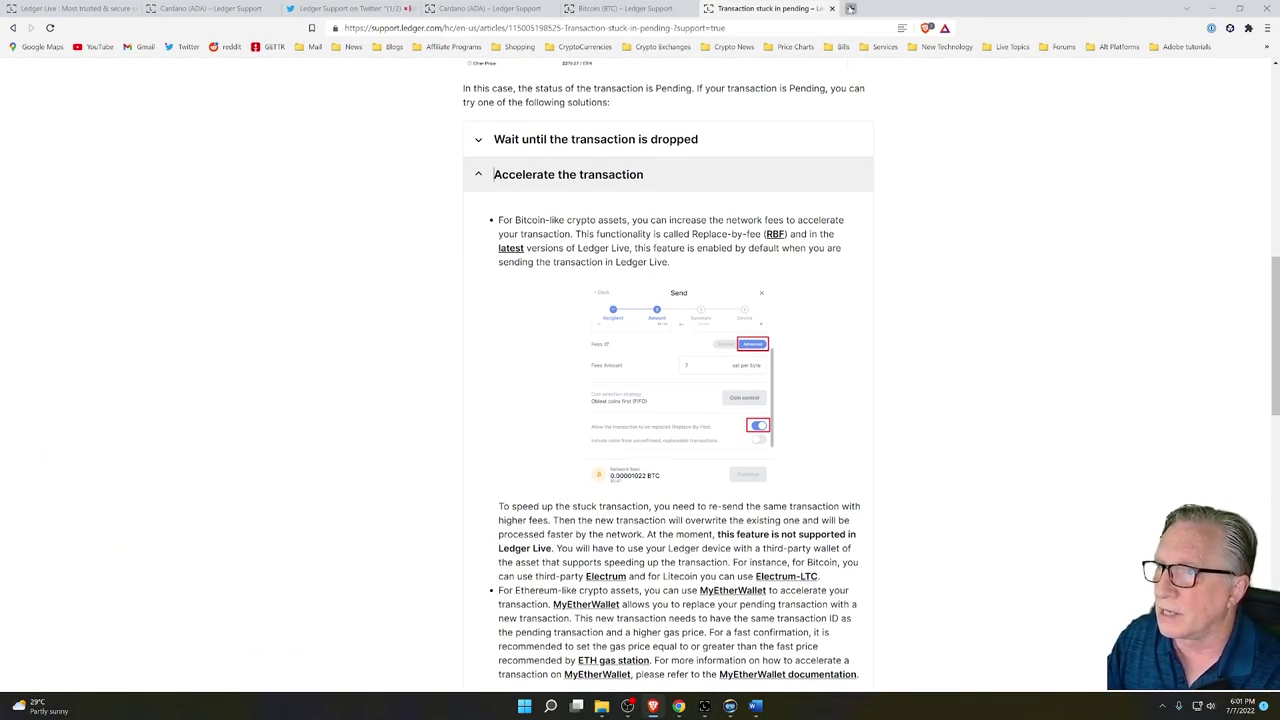
# Google 'ftx' in a new tab, open FTX US's Create account page, then go back to Ledger Live
pyautogui.click(850, 8)
pyautogui.write('ftx')
pyautogui.press('Return')
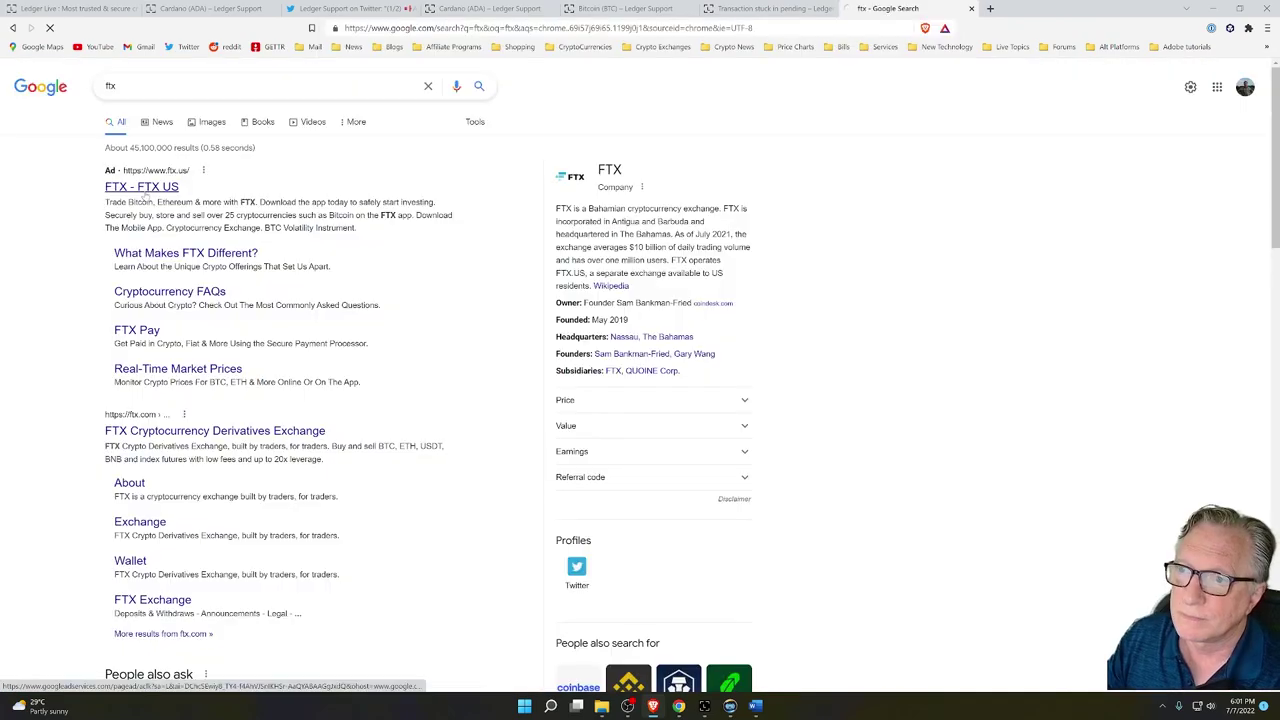
pyautogui.click(143, 195)
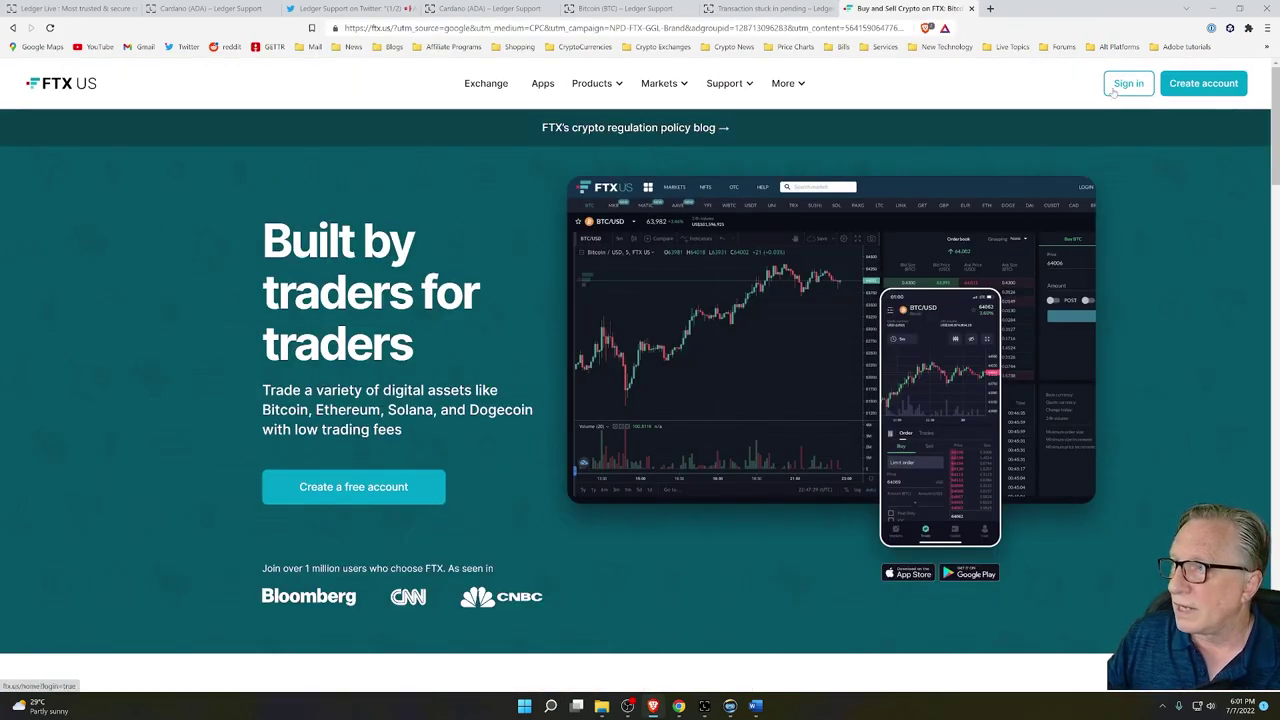
pyautogui.click(1200, 83)
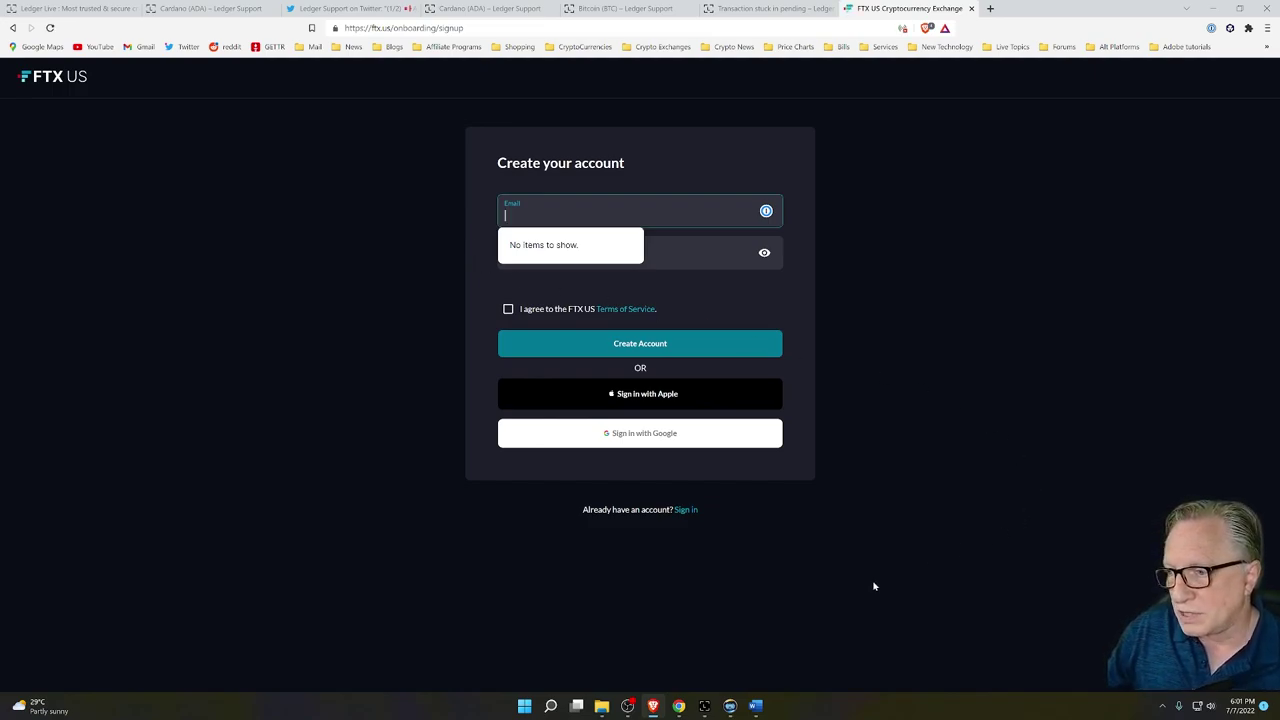
pyautogui.click(705, 706)
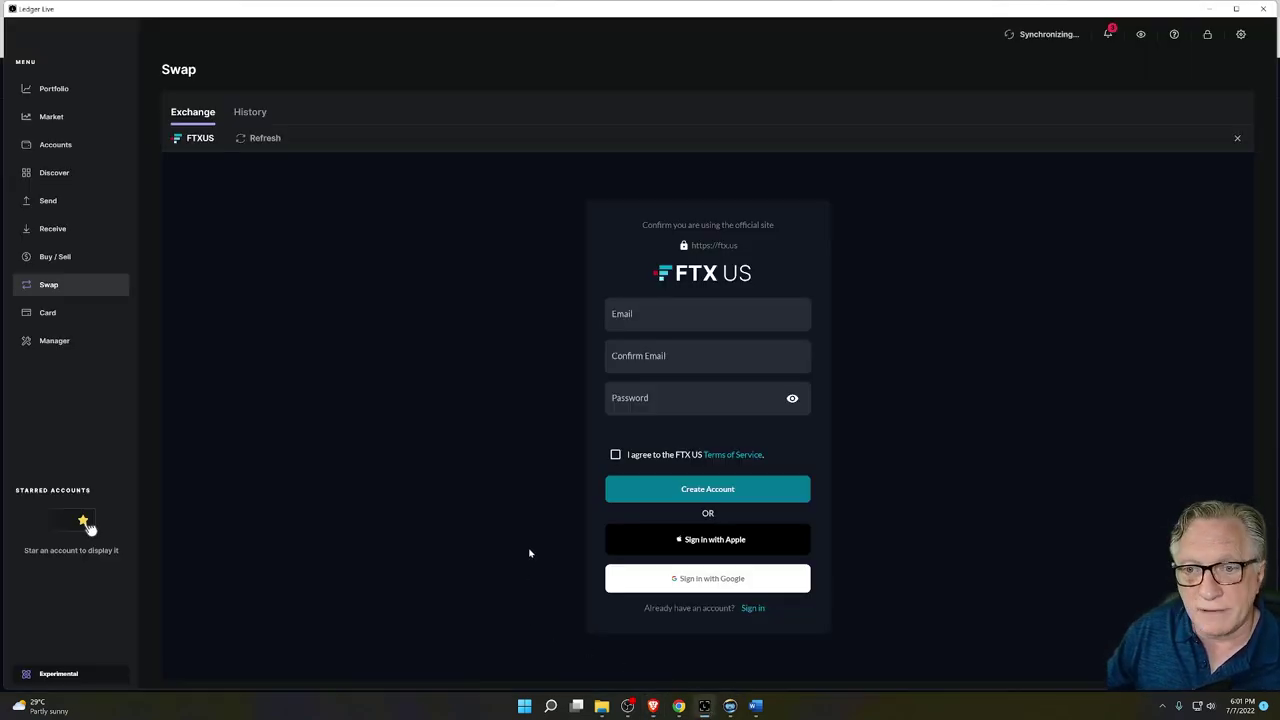